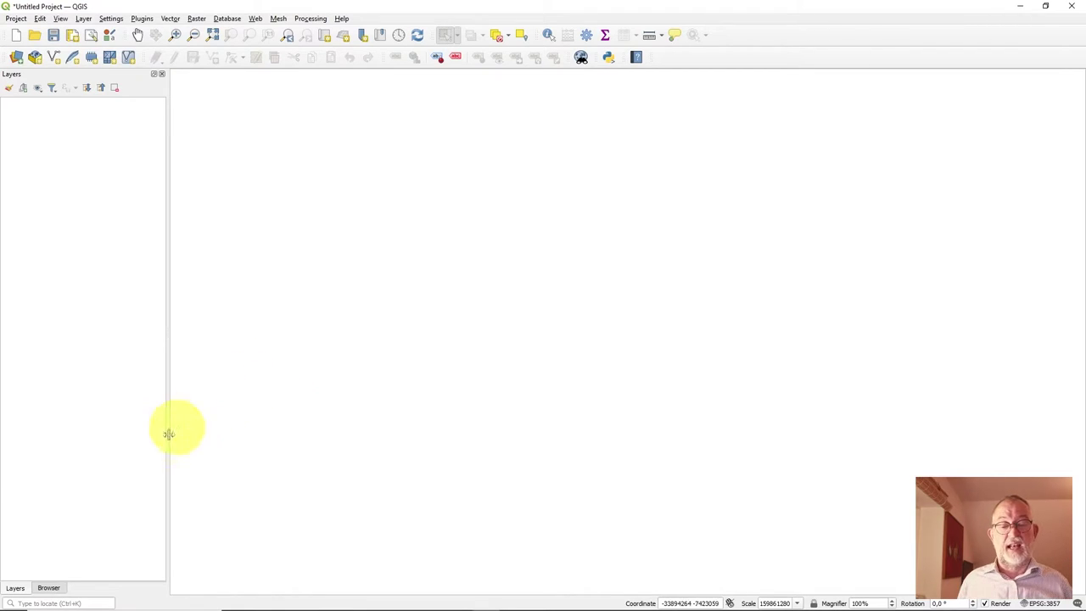
left_click(49, 589)
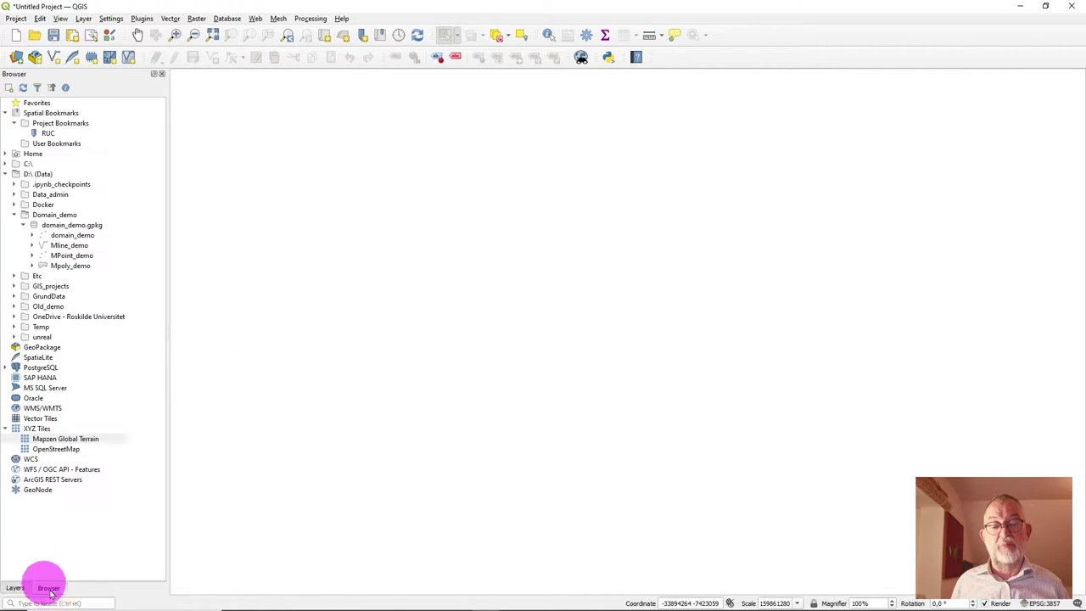
left_click(34, 429)
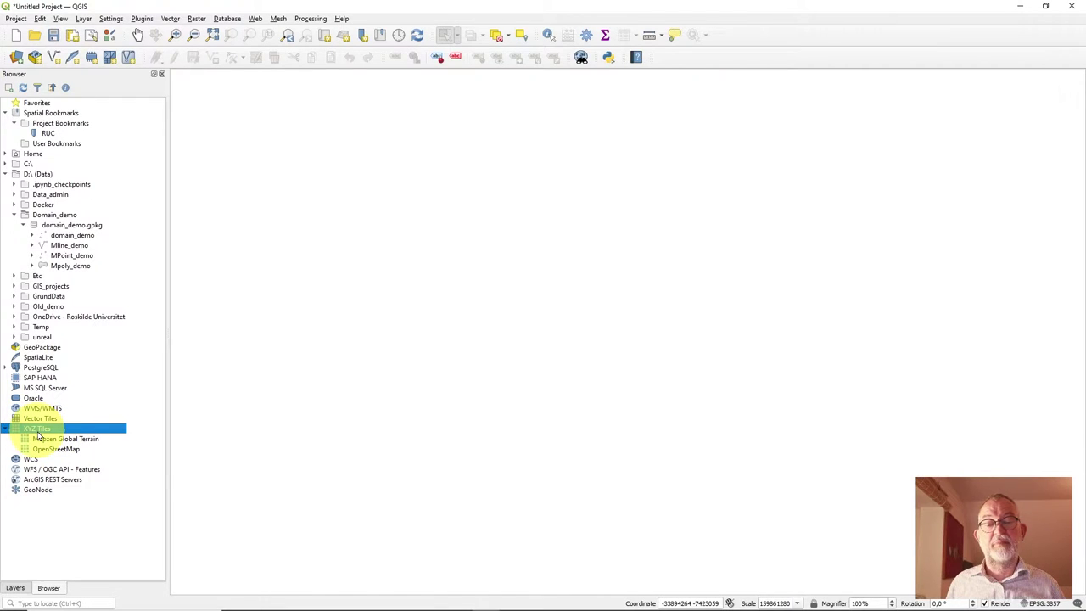
right_click(37, 432)
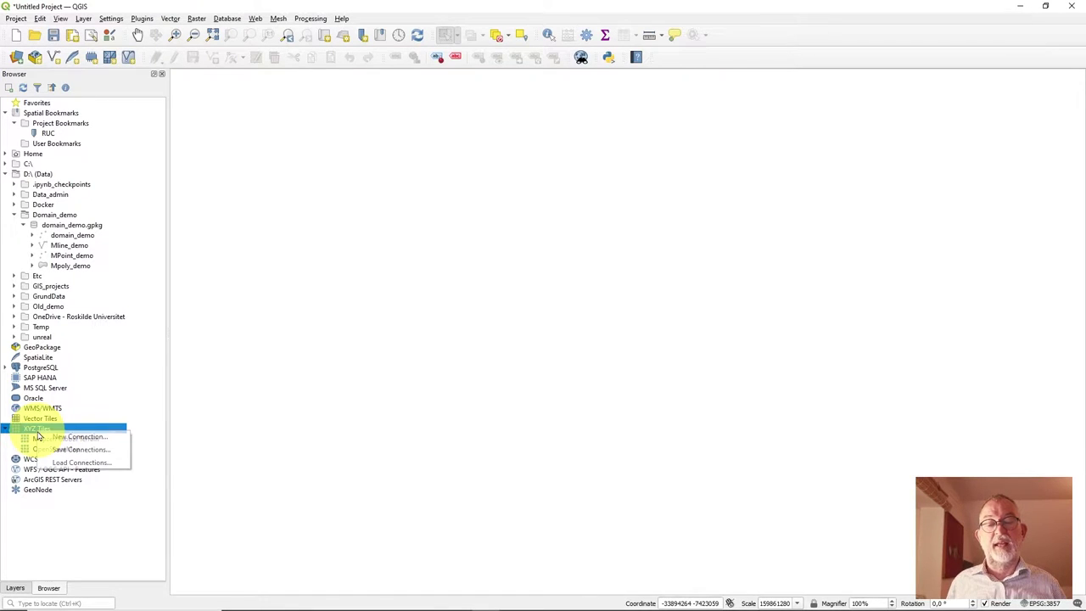
left_click(98, 442)
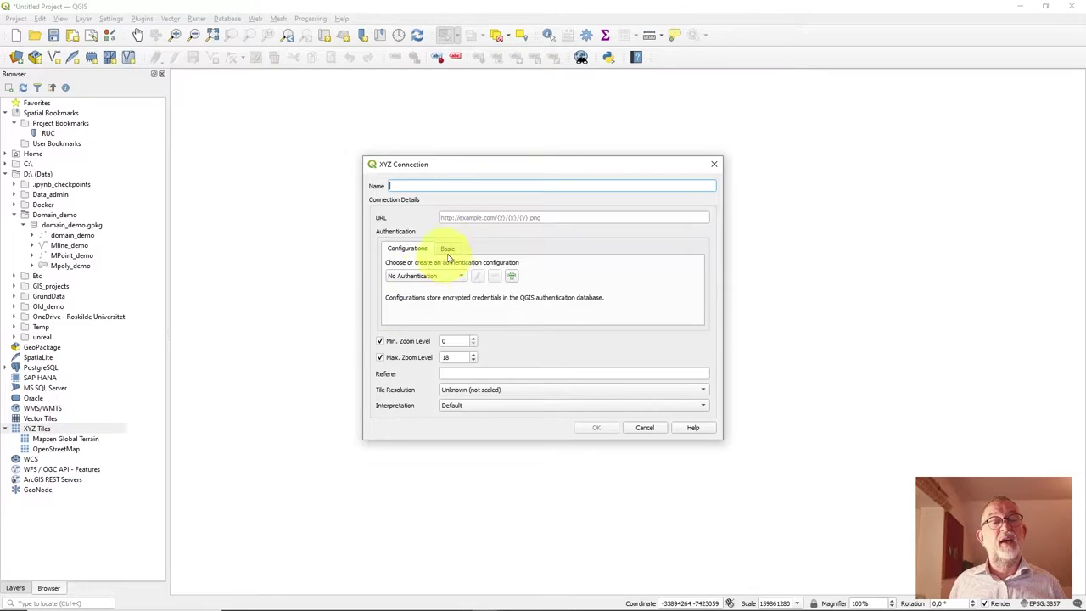
left_click(450, 186)
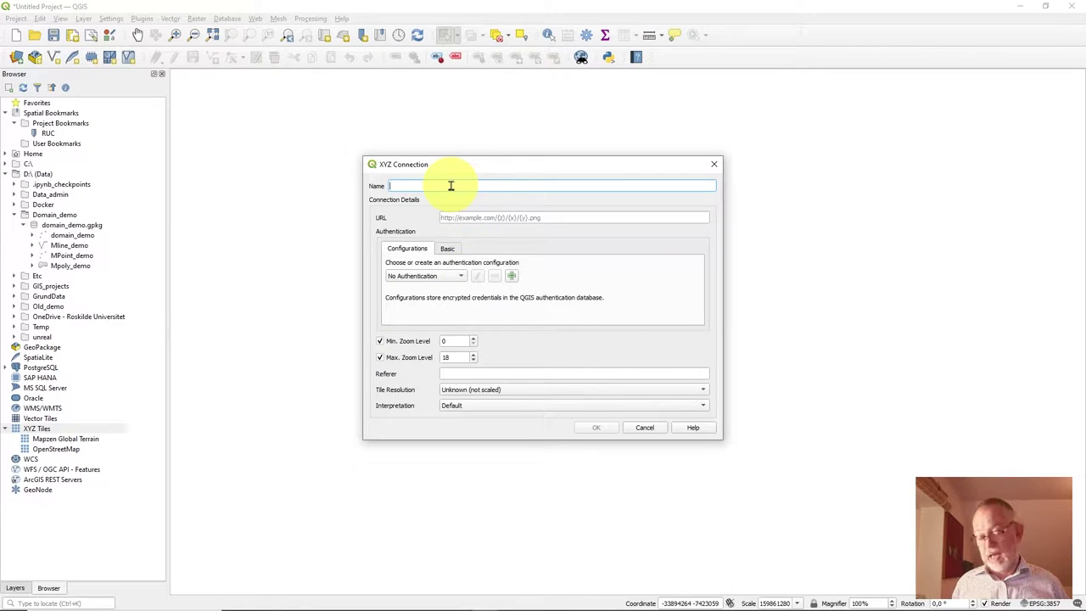
type("Google Image")
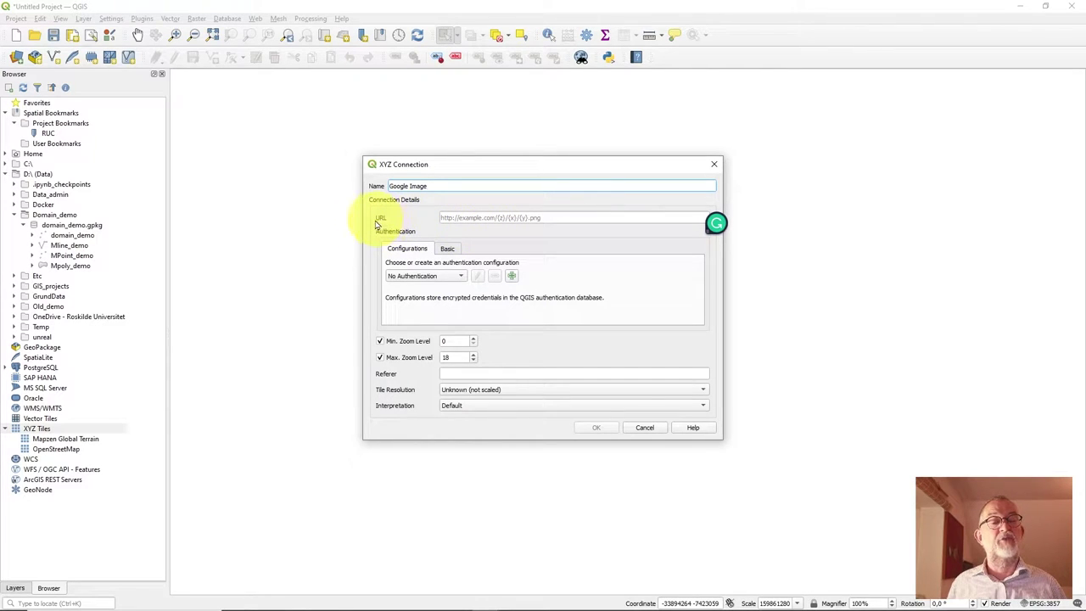
left_click(479, 216)
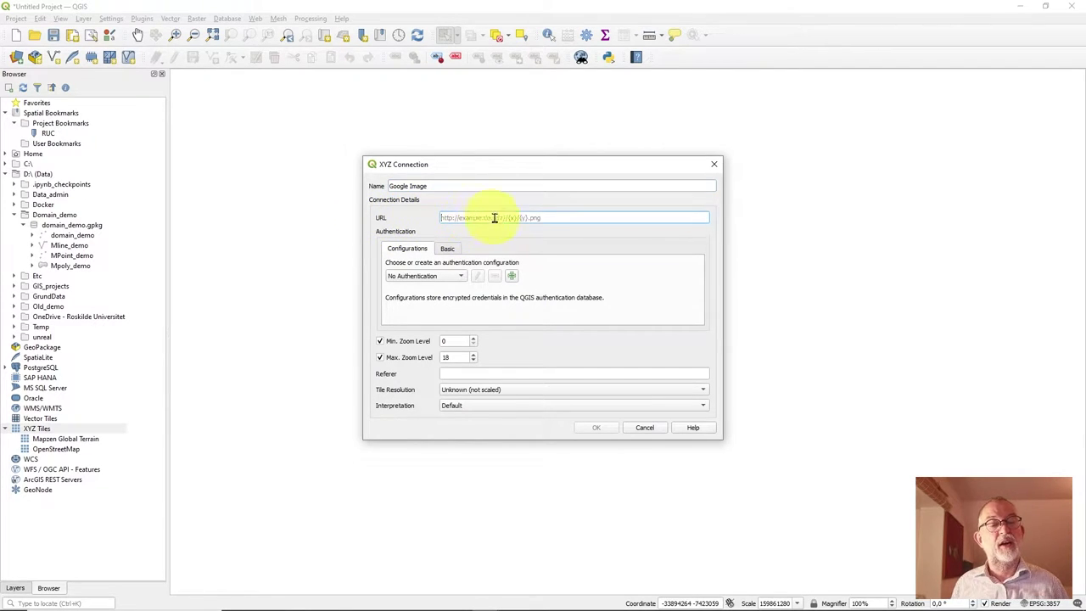
type("http://mt0.google.com/vt/lyrs=s&hl=en&x={x}&y={y}&z={z}")
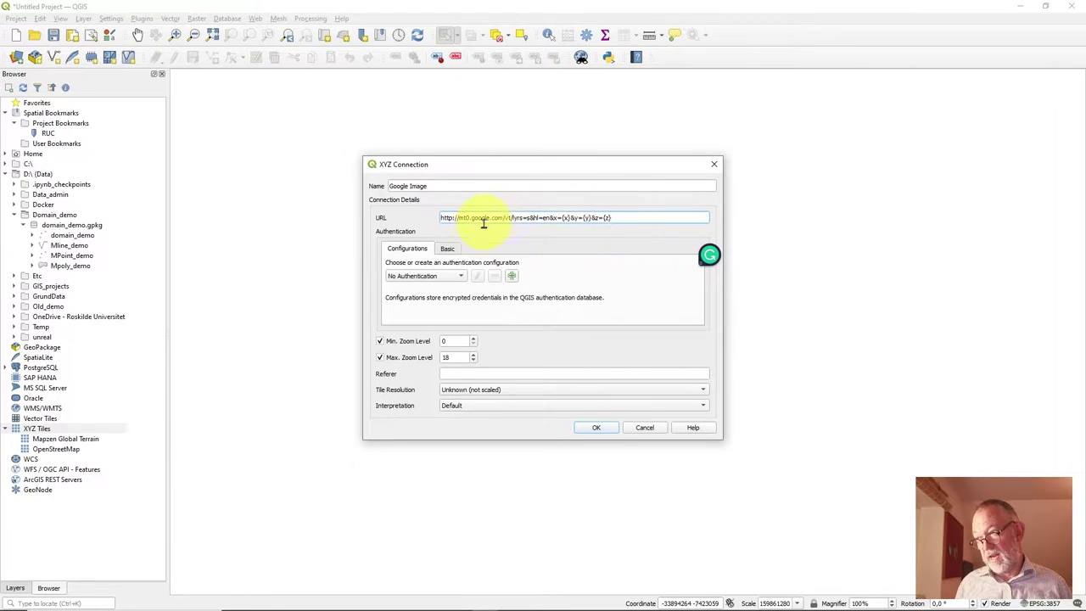
left_click_drag(511, 218, 550, 218)
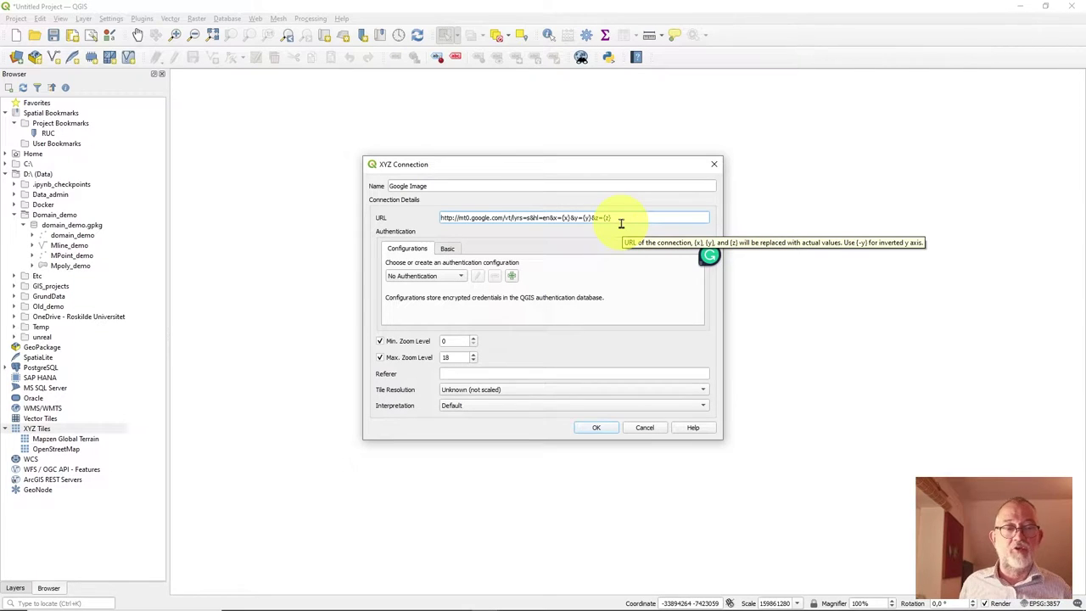
left_click(596, 430)
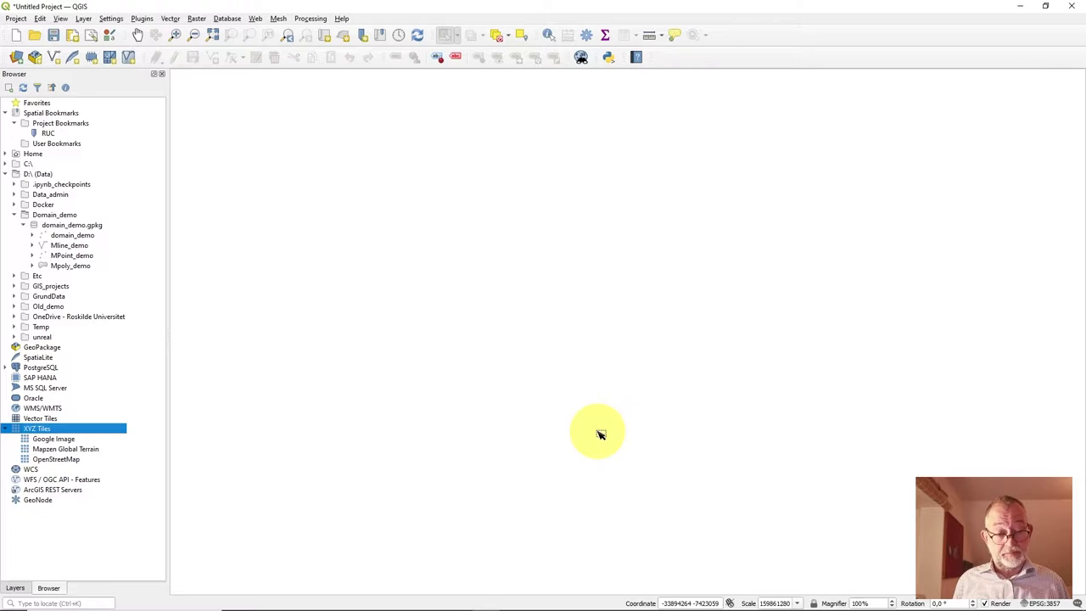
left_click_drag(53, 438, 376, 431)
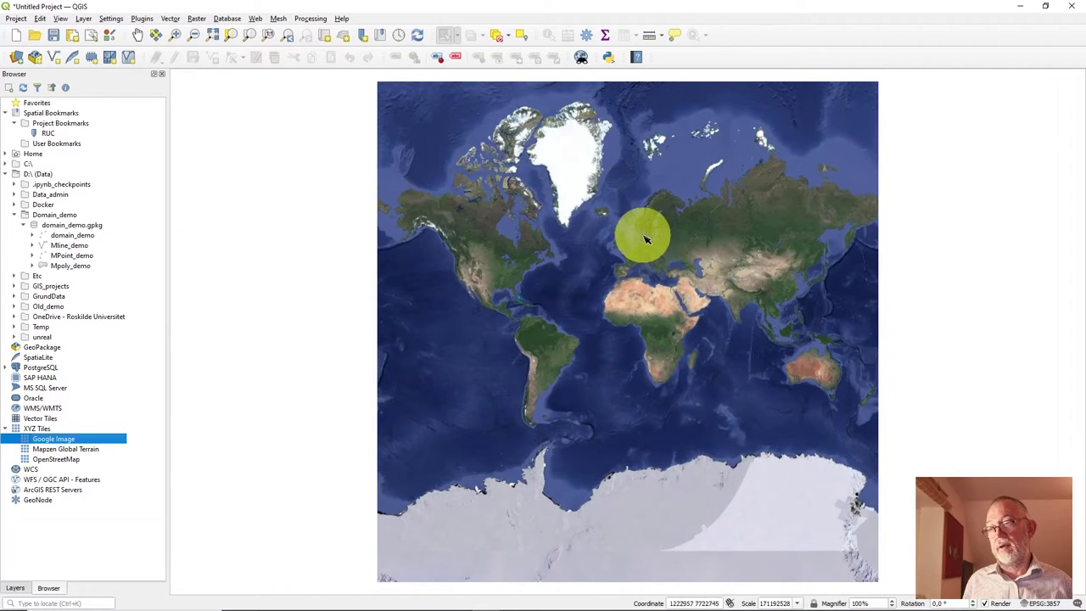
Examine the satellite imagery of eastern Denmark down to the Roskilde university campus beside the lake, north of the motorway
scroll(645, 241, "up", 1)
scroll(642, 234, "up", 3)
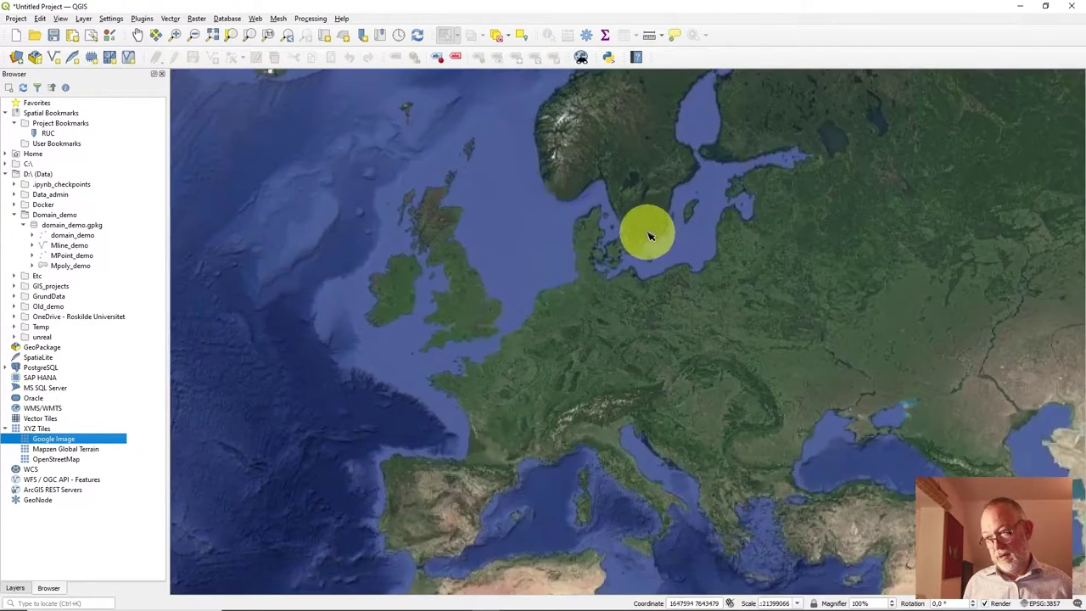
scroll(620, 243, "up", 2)
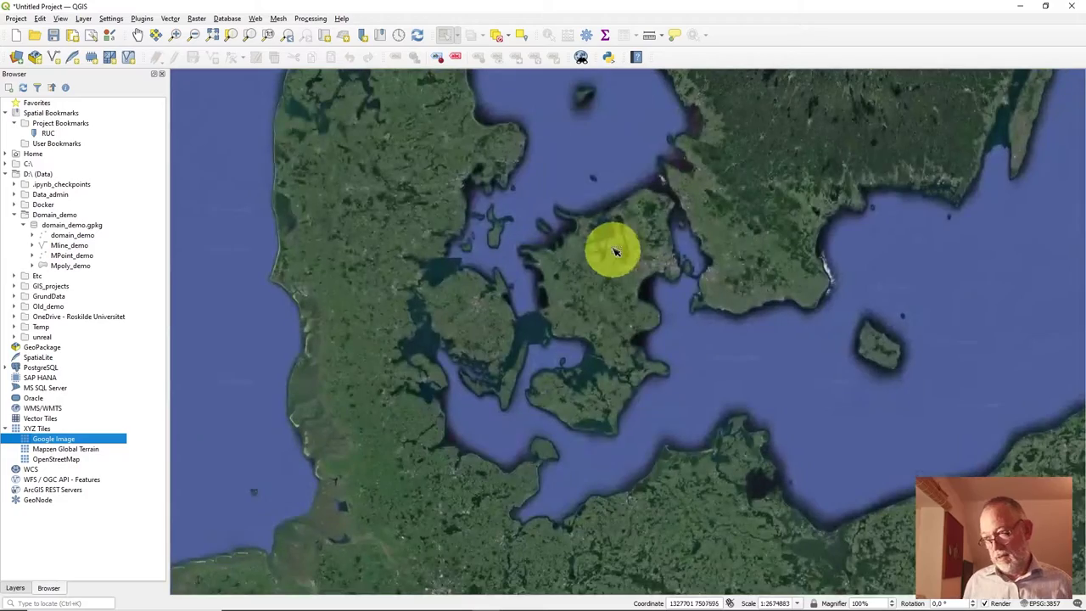
scroll(627, 257, "up", 2)
scroll(671, 300, "up", 1)
scroll(715, 342, "up", 1)
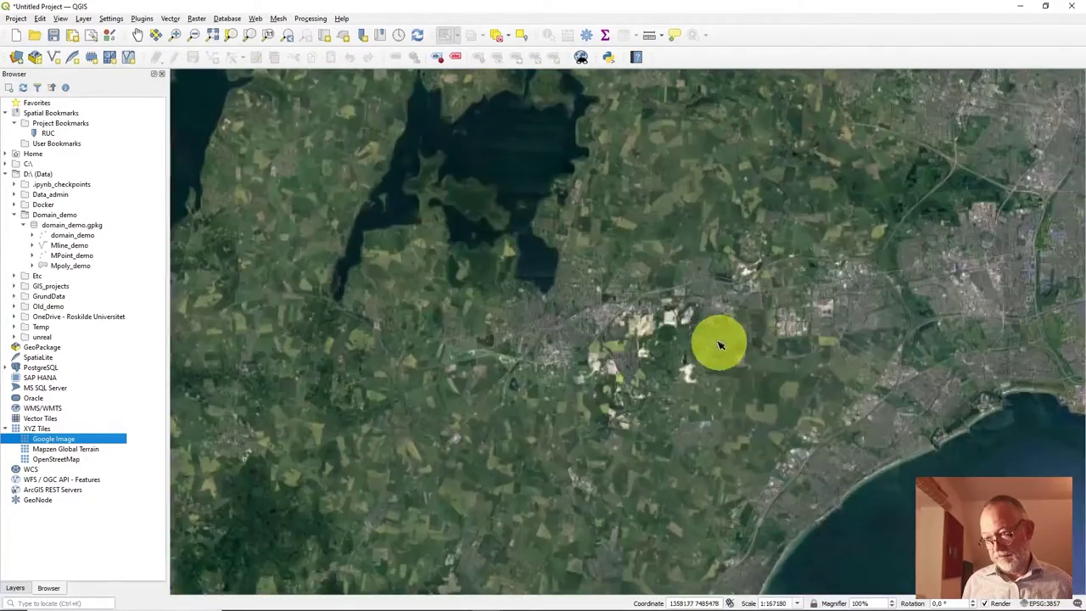
scroll(687, 317, "up", 1)
scroll(556, 293, "up", 1)
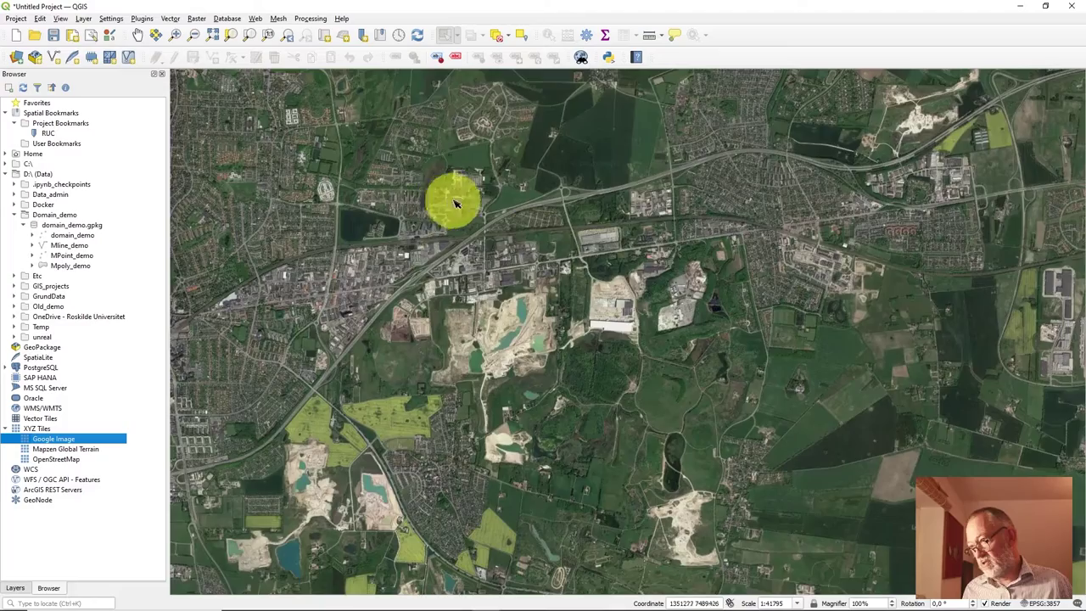
scroll(480, 194, "up", 2)
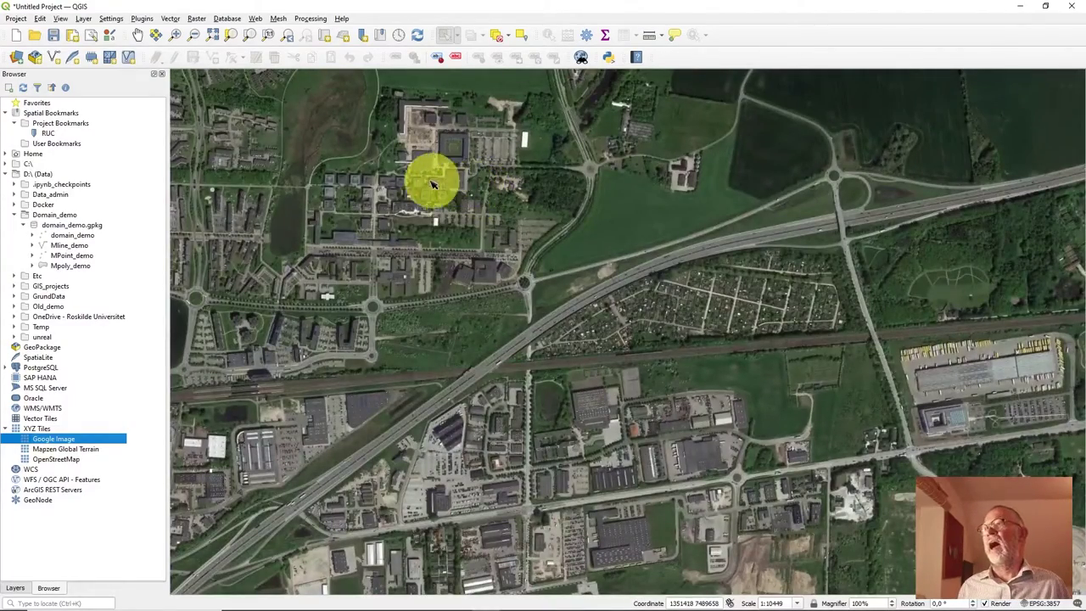
left_click(136, 34)
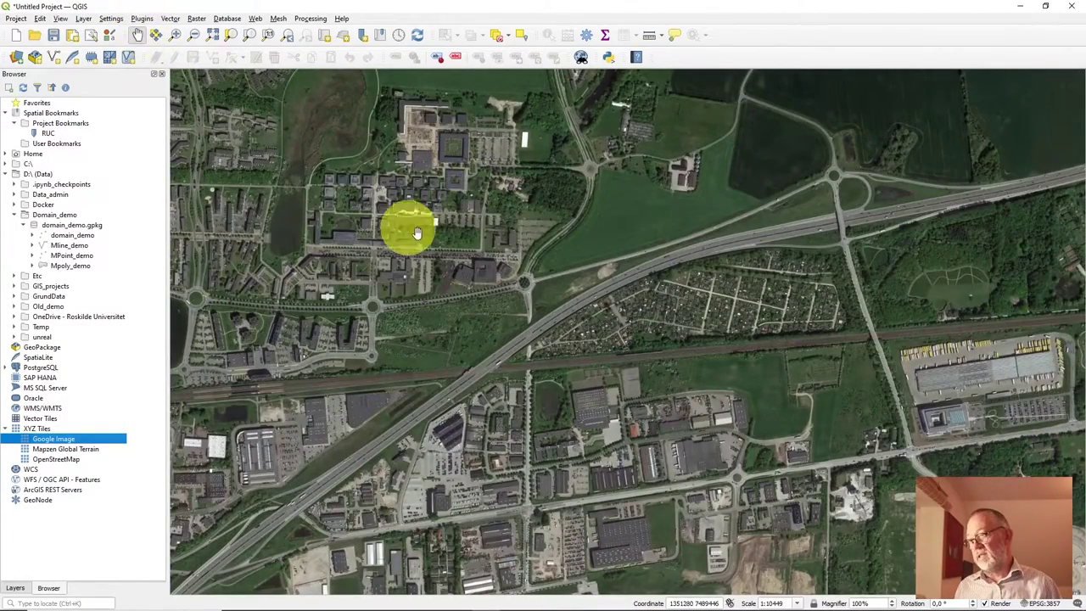
left_click_drag(409, 227, 612, 375)
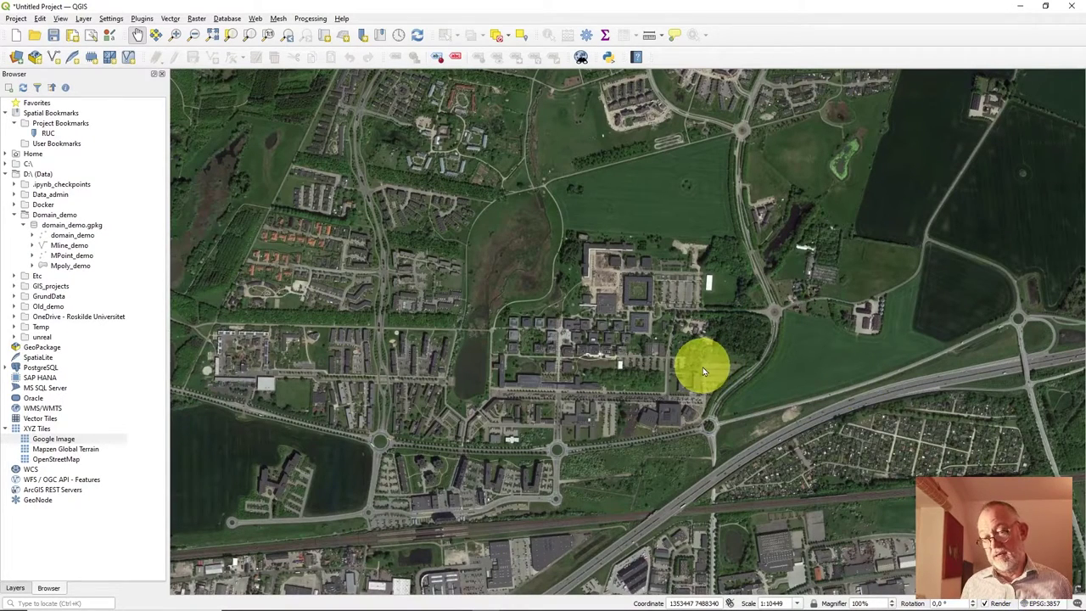
Set the project coordinate reference system to ETRS89 / UTM zone 32N (EPSG:25832)
key("ctrl+shift+p")
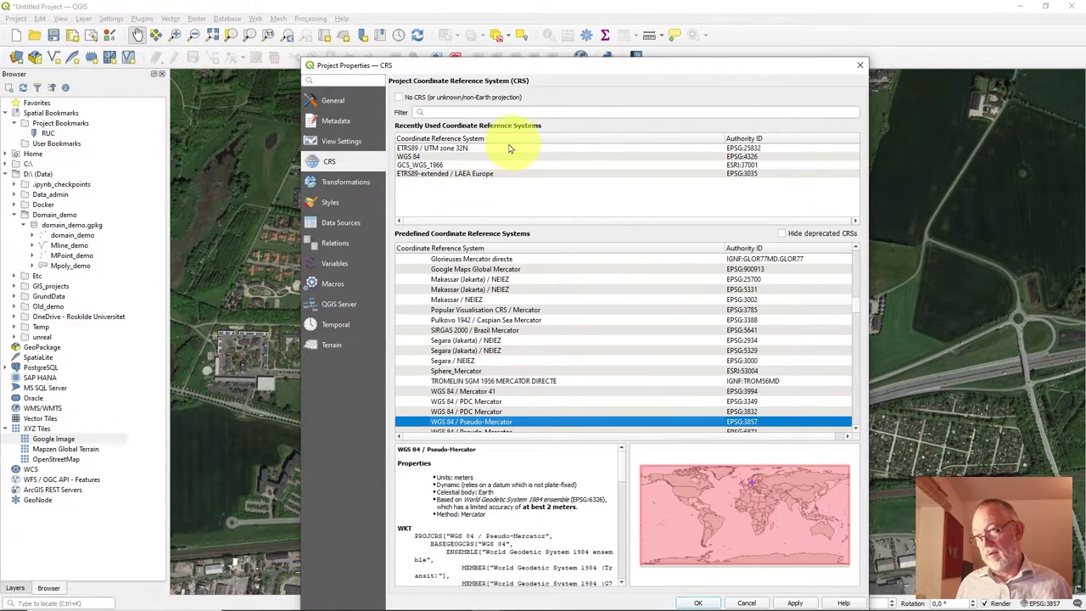
left_click(473, 112)
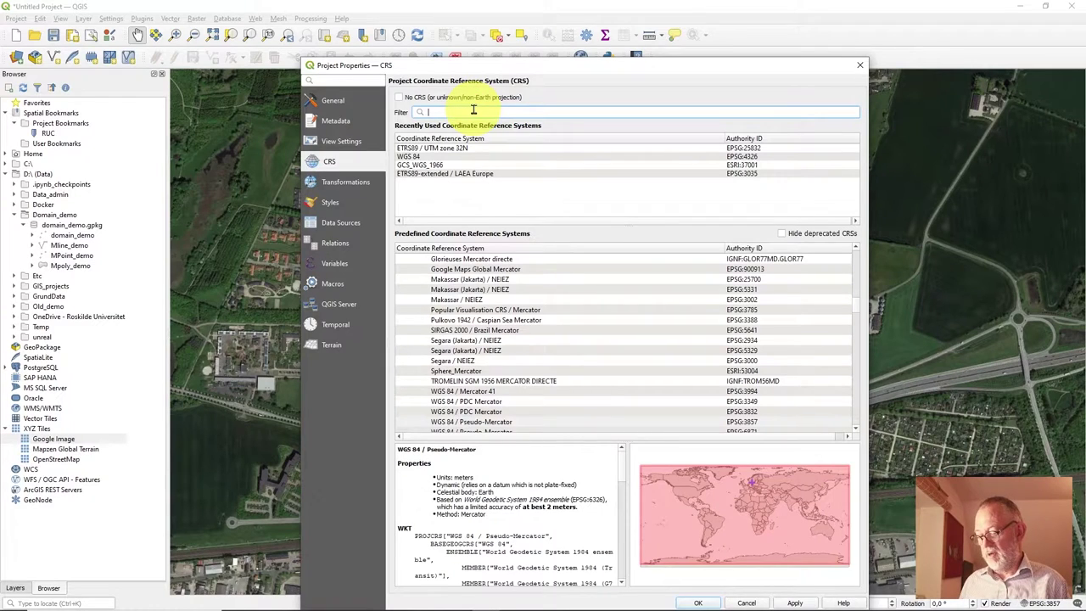
type("258")
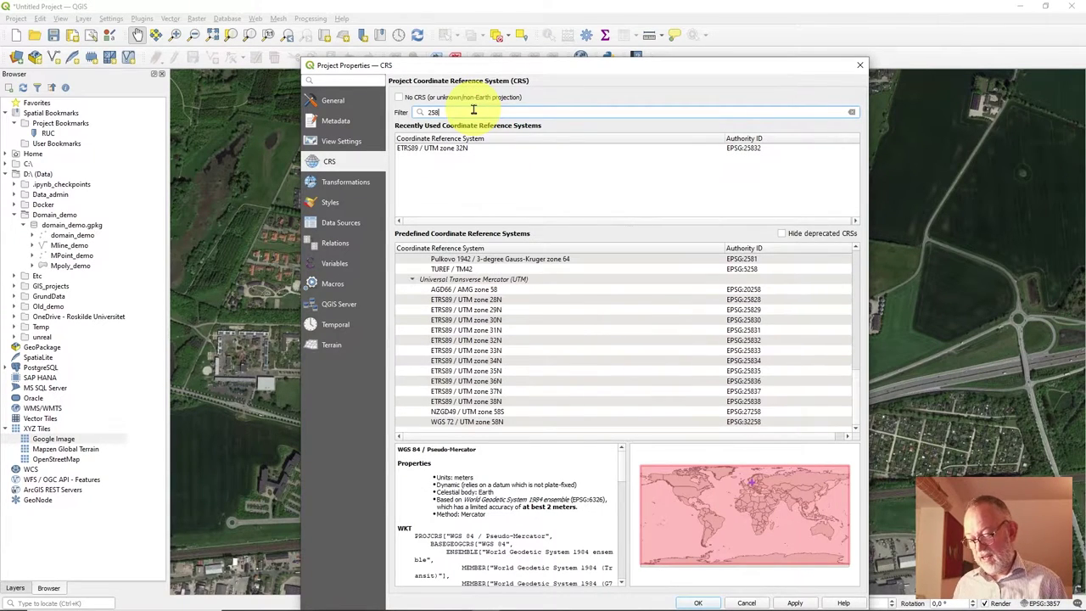
type("32")
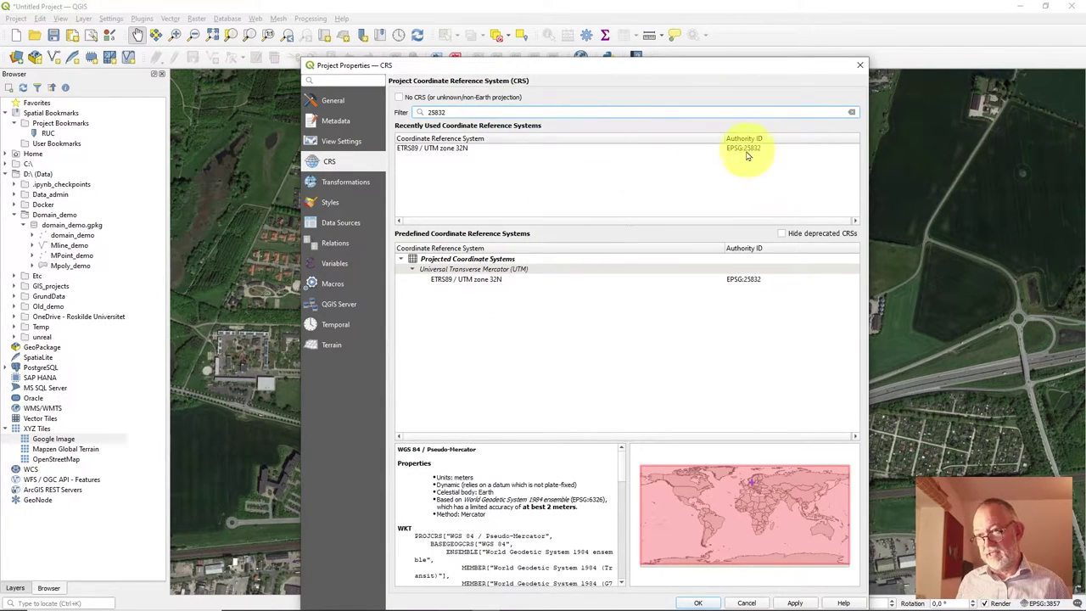
left_click(465, 280)
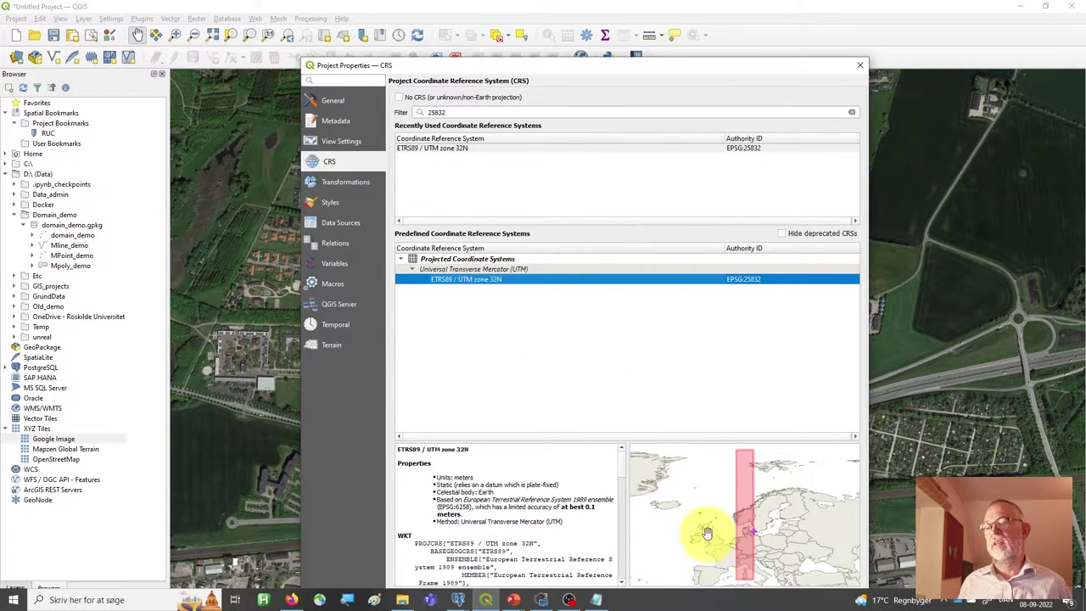
left_click(697, 602)
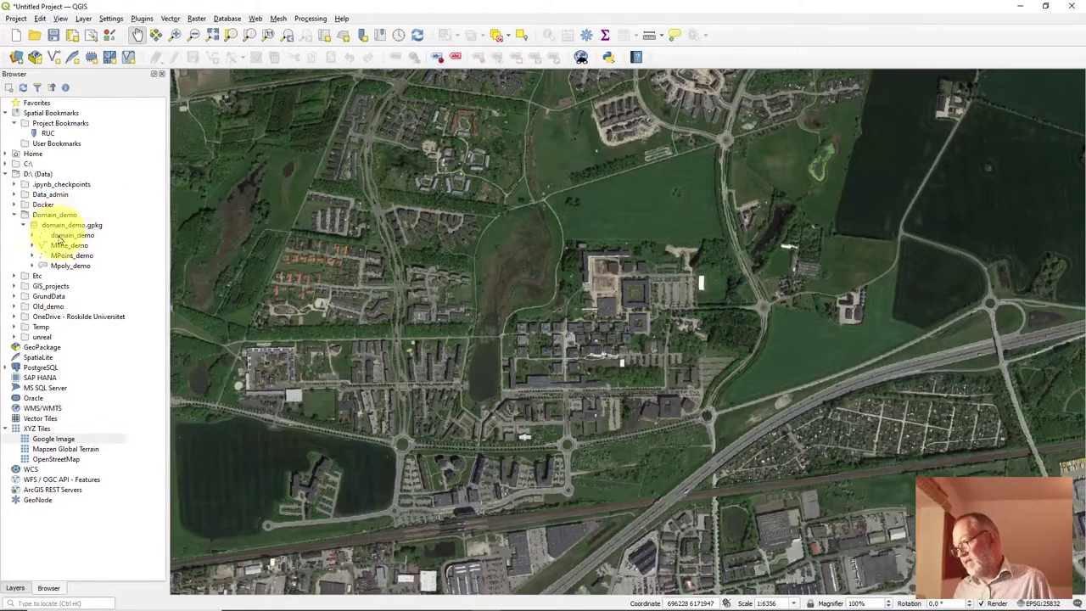
Add the Mline_demo, MPoint_demo and Mpoly_demo layers from domain_demo.gpkg to the map and show the project's layer list
left_click(75, 246)
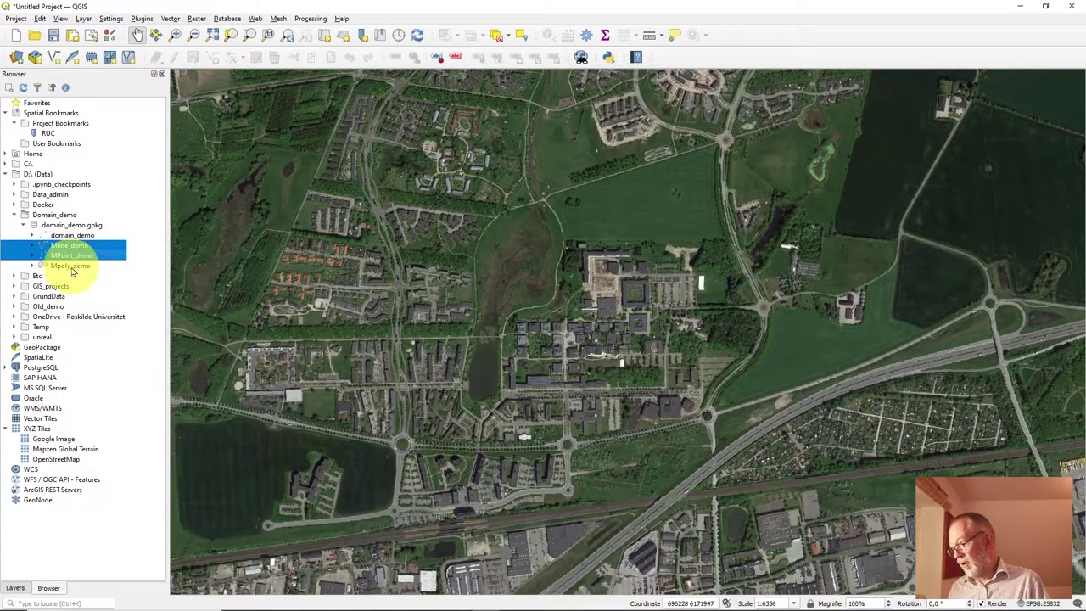
left_click(71, 266, "shift")
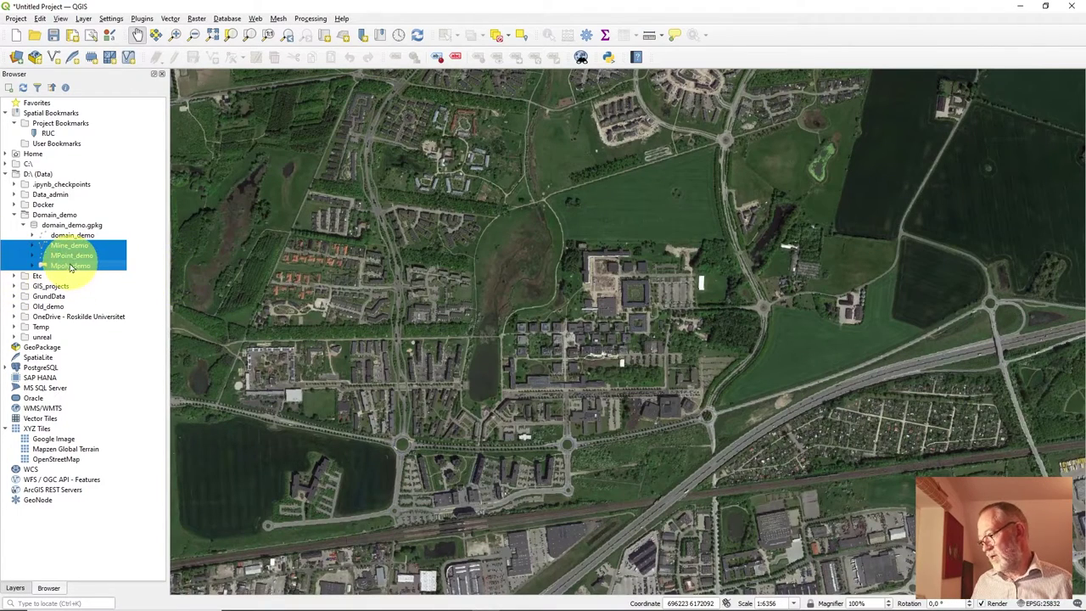
left_click_drag(72, 270, 461, 281)
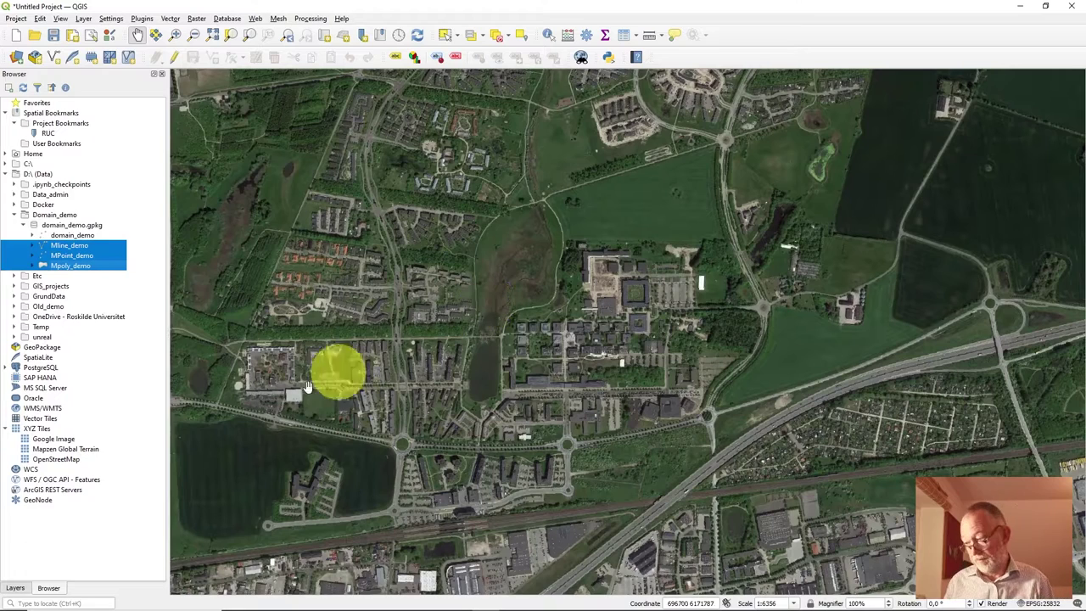
left_click(14, 587)
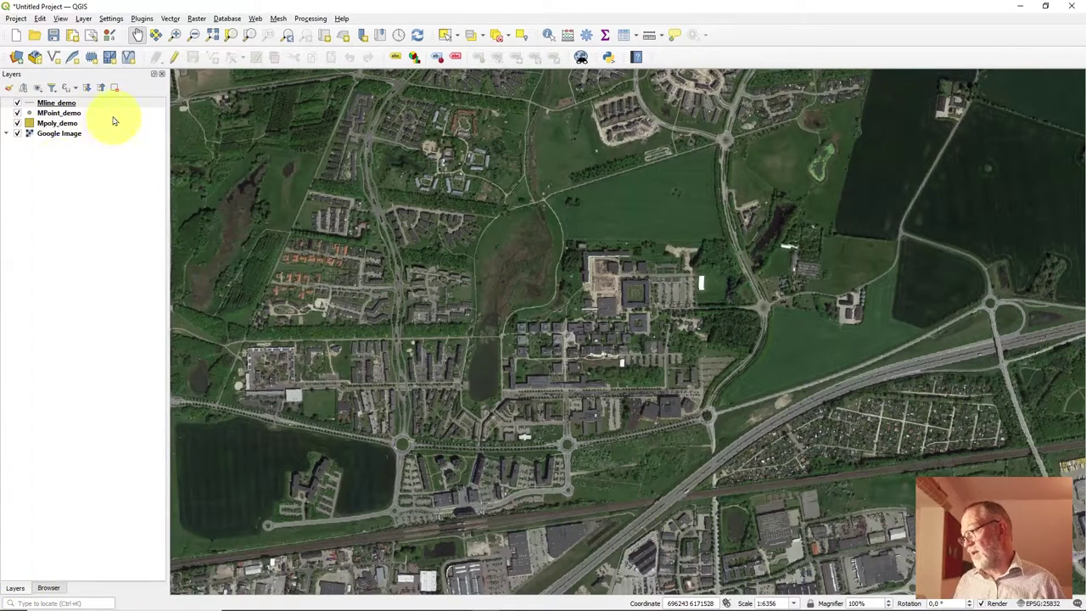
Start editing Mline_demo and digitize a line from the campus's southern road north along the central path, ending eastward among the buildings
mouse_move(45, 141)
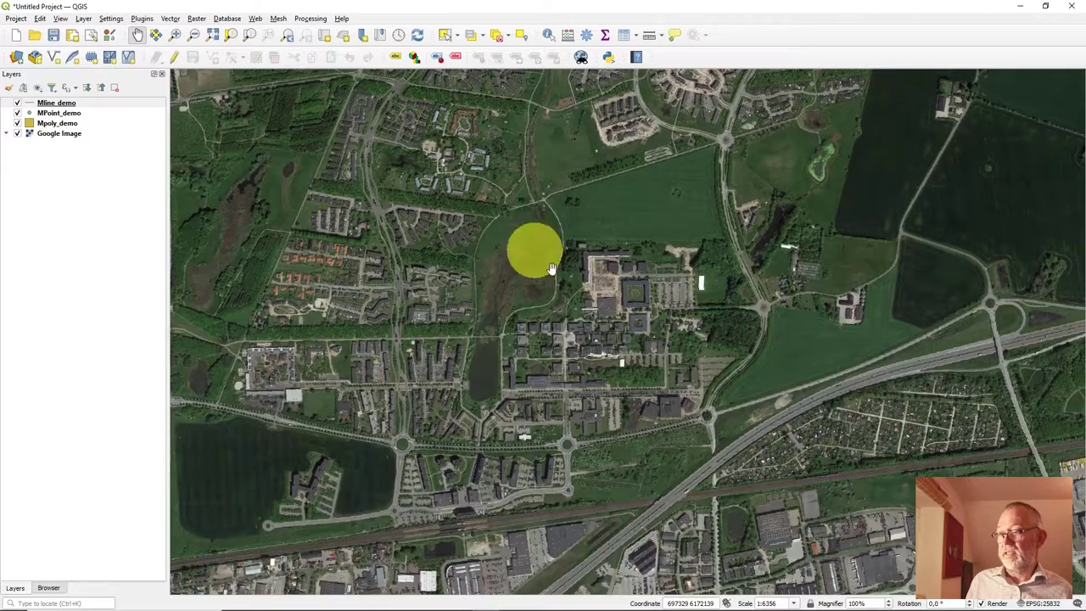
scroll(629, 337, "up", 1)
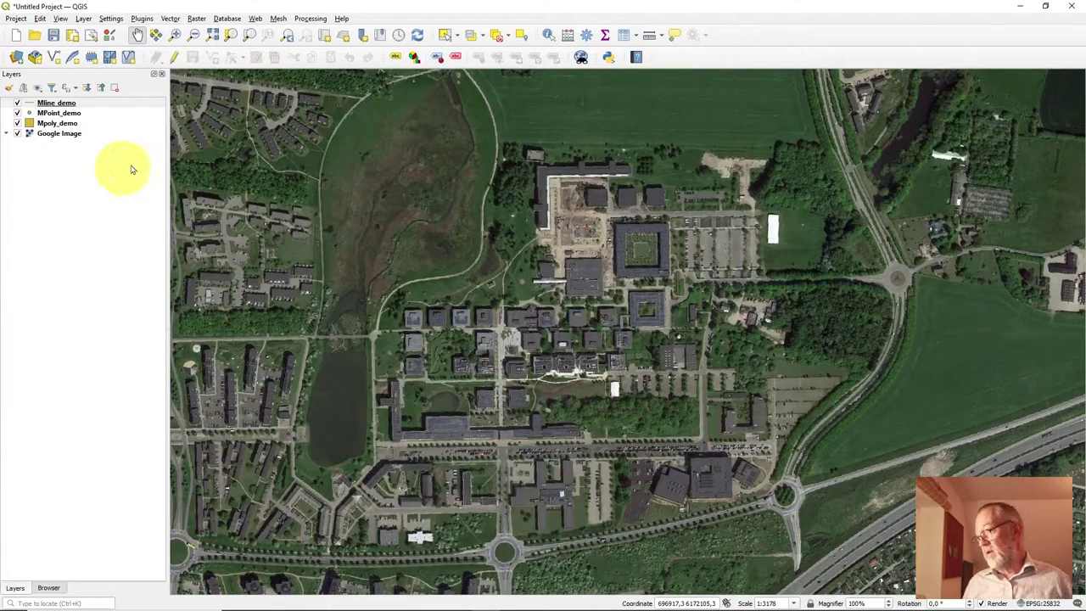
left_click(25, 103)
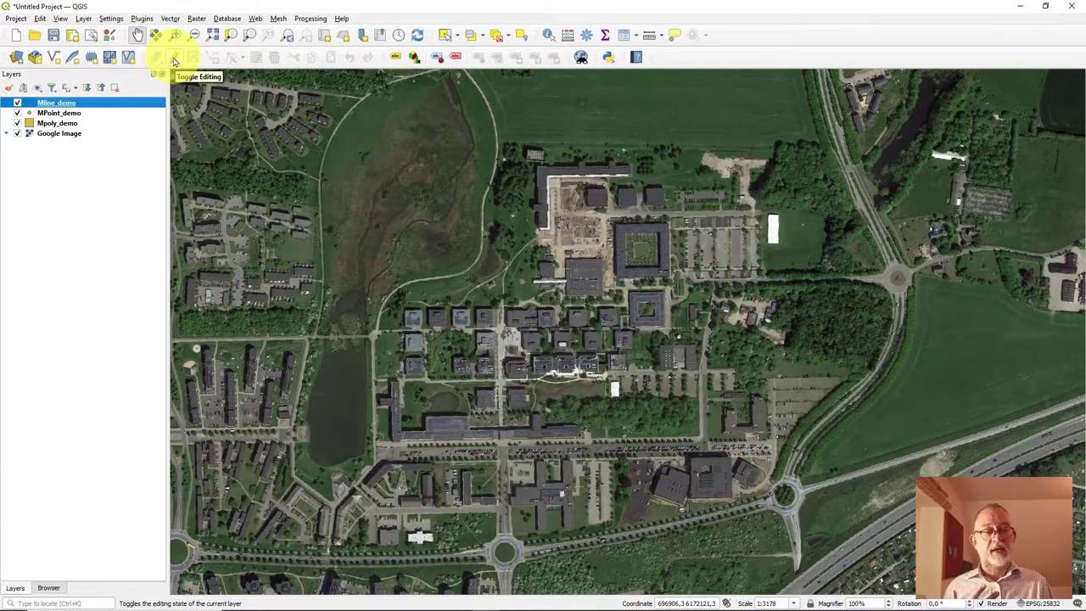
left_click(174, 59)
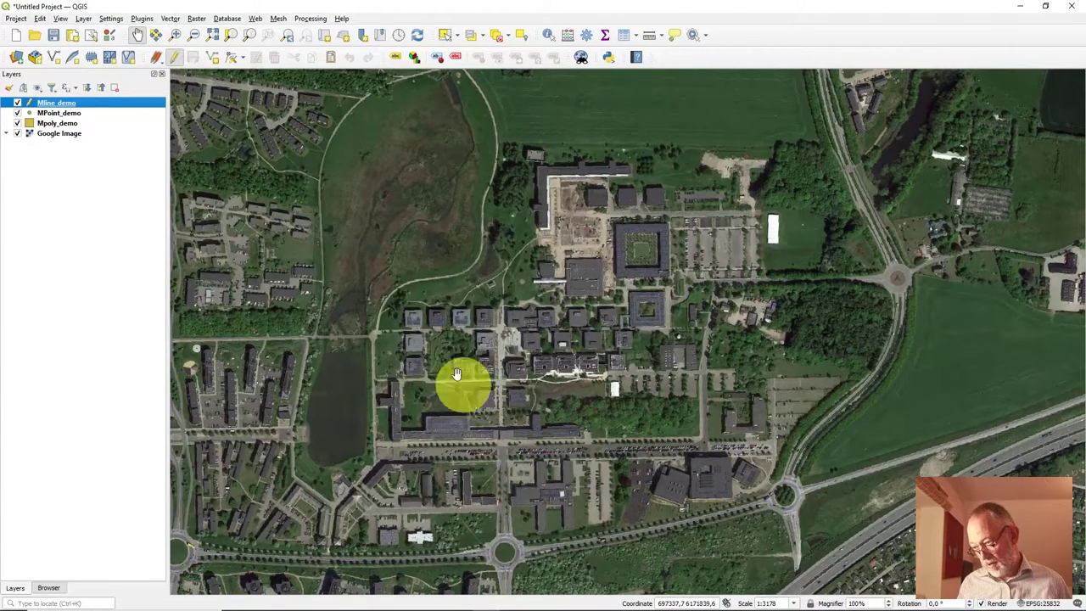
left_click(217, 59)
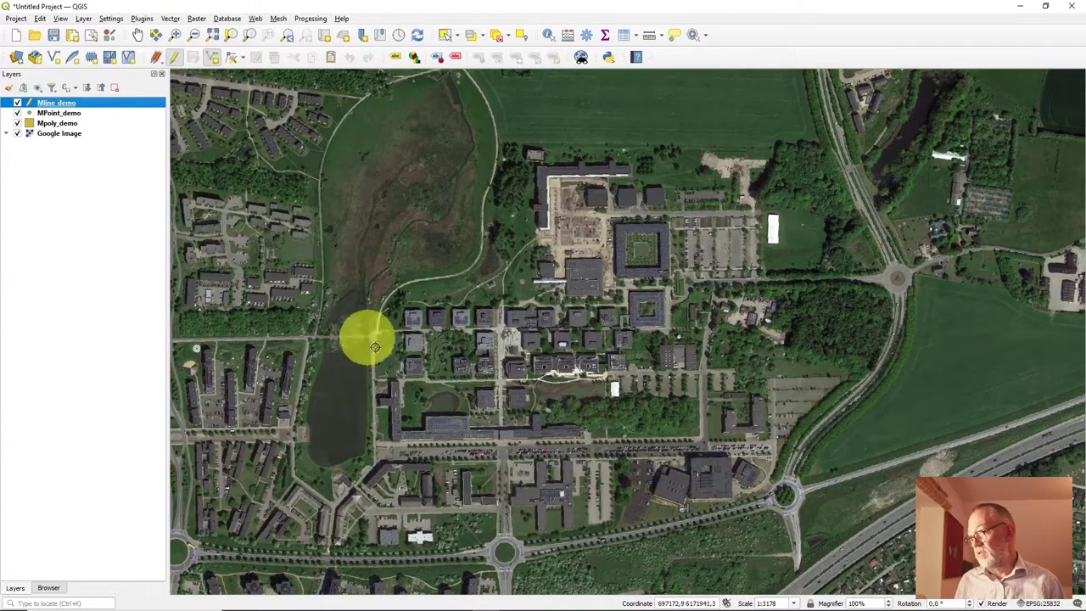
left_click(502, 423)
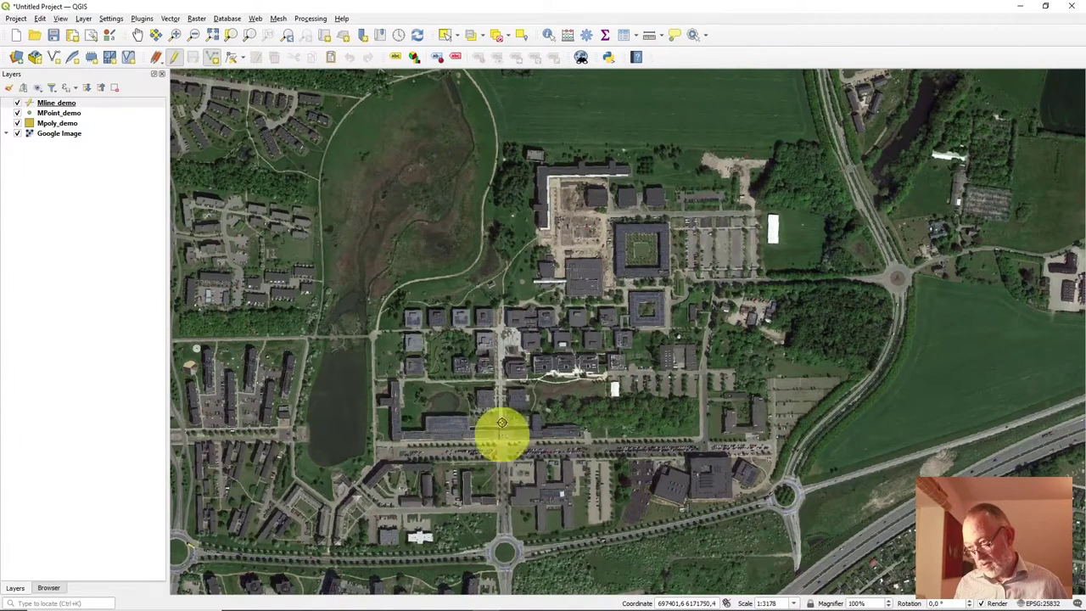
left_click(504, 342)
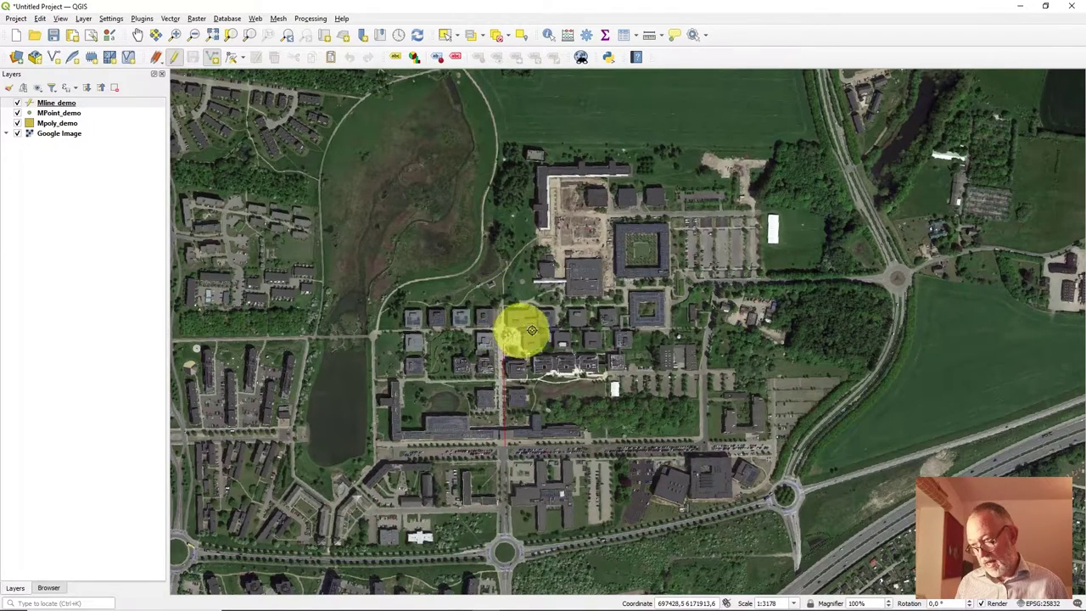
left_click(625, 319)
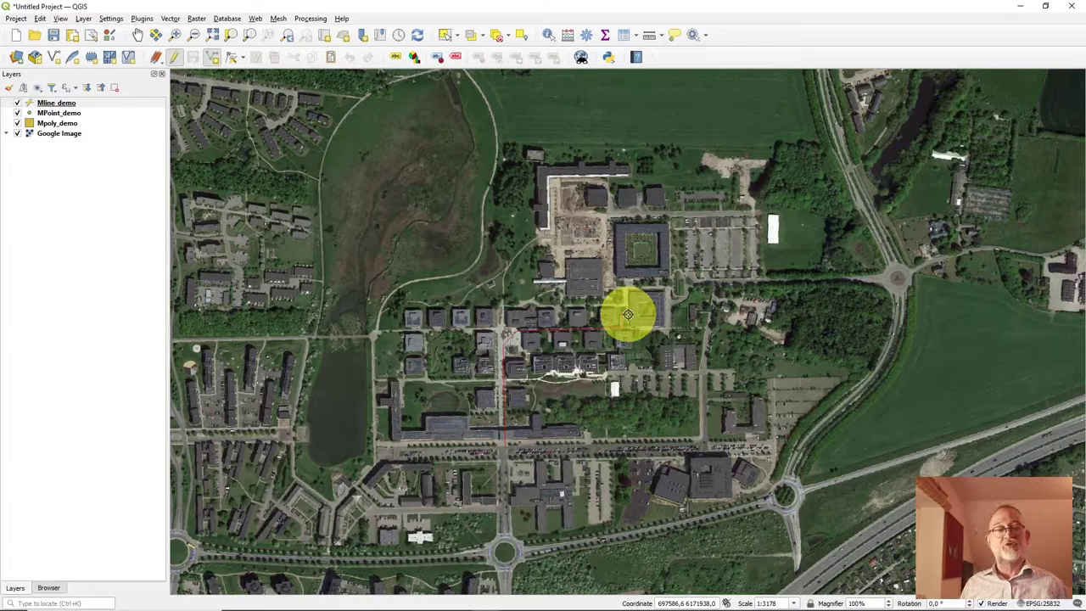
right_click(628, 315)
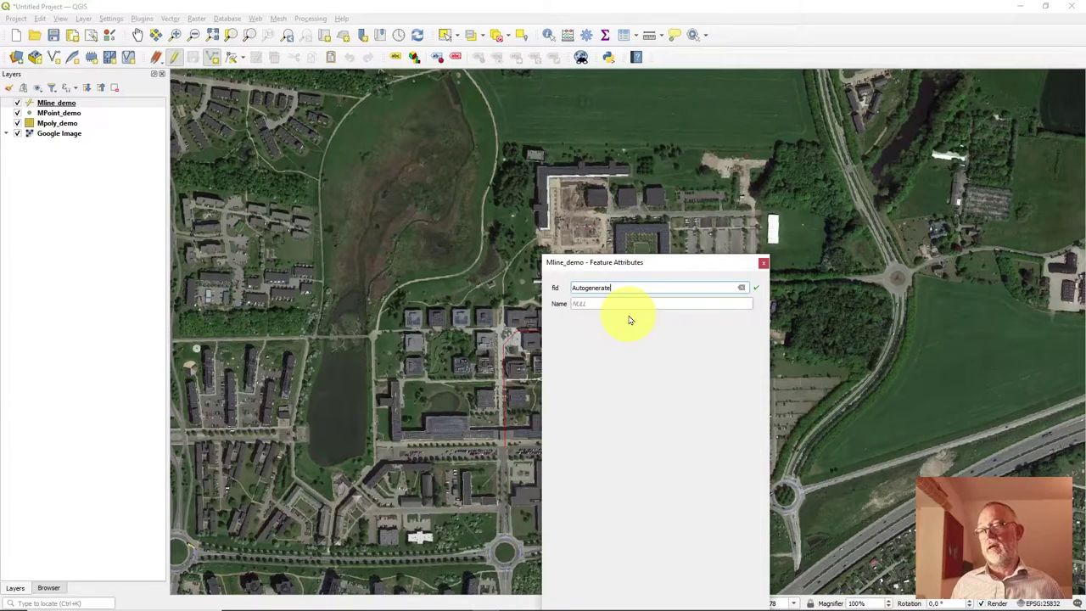
Set the new line's Name to Path and accept its attributes
left_click(607, 303)
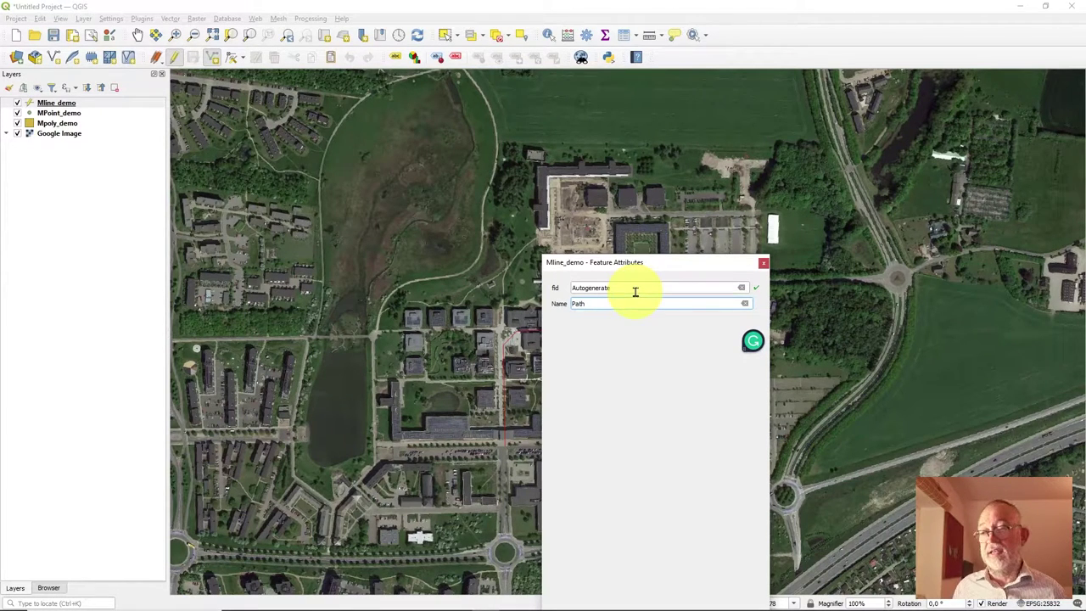
left_click_drag(692, 264, 637, 160)
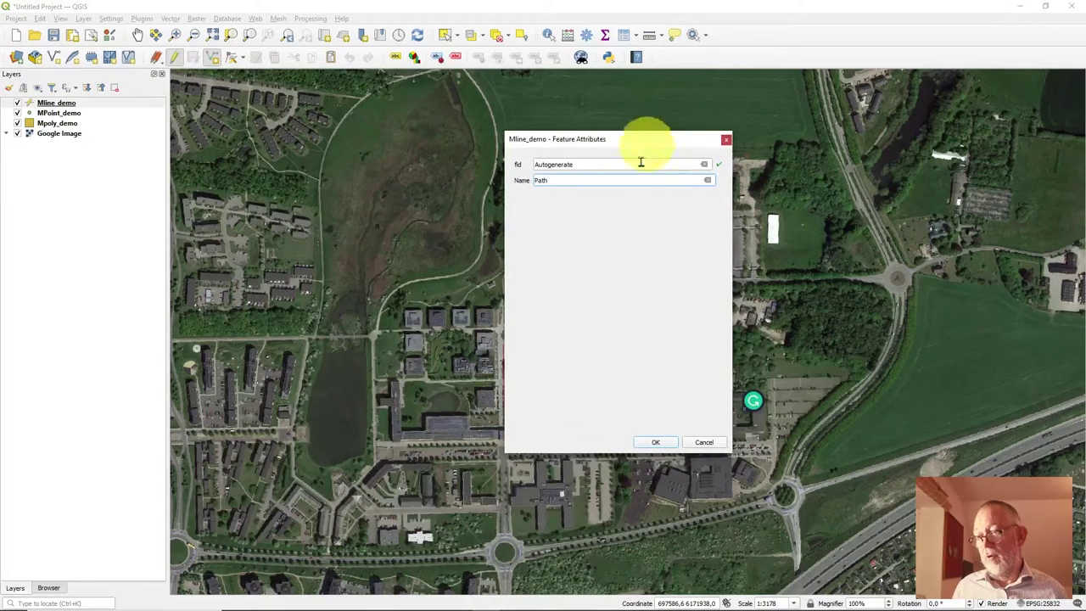
left_click(655, 442)
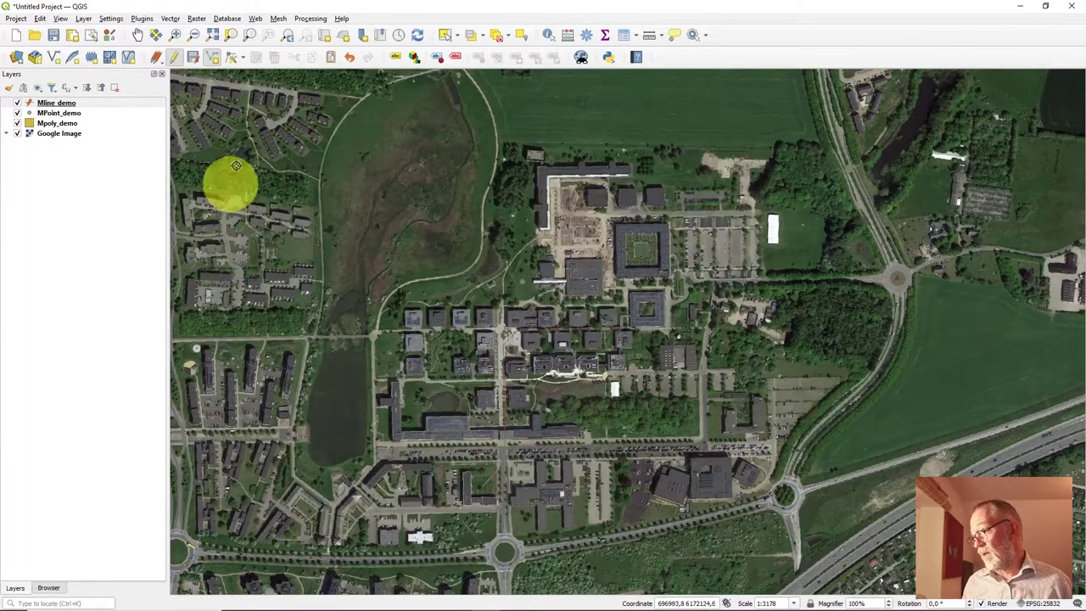
Digitize a second Mline_demo line across the northern side of the campus buildings and name it Path2
left_click(213, 60)
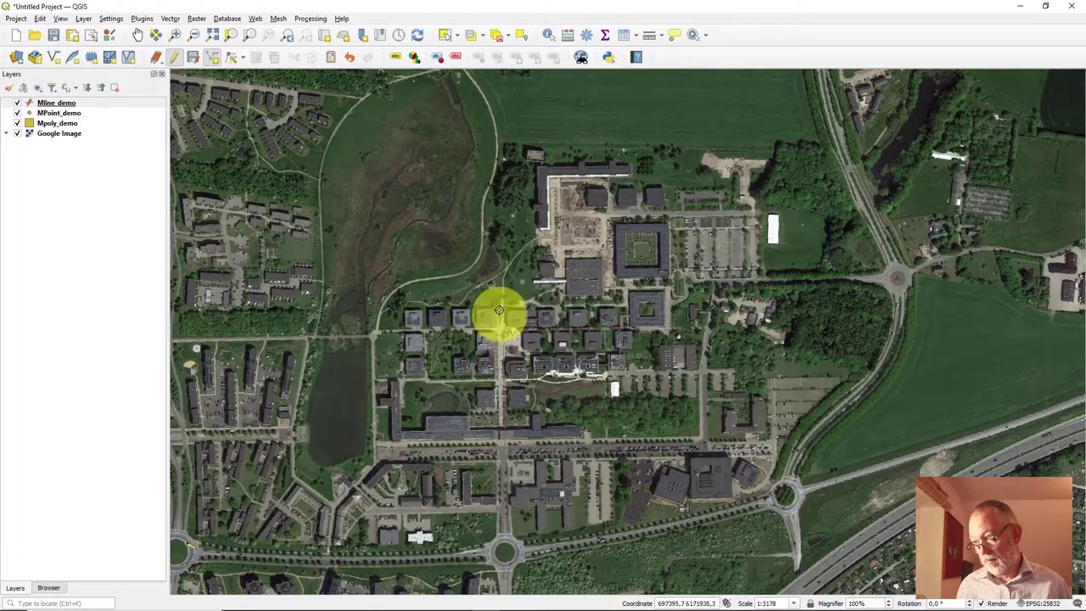
right_click(629, 301)
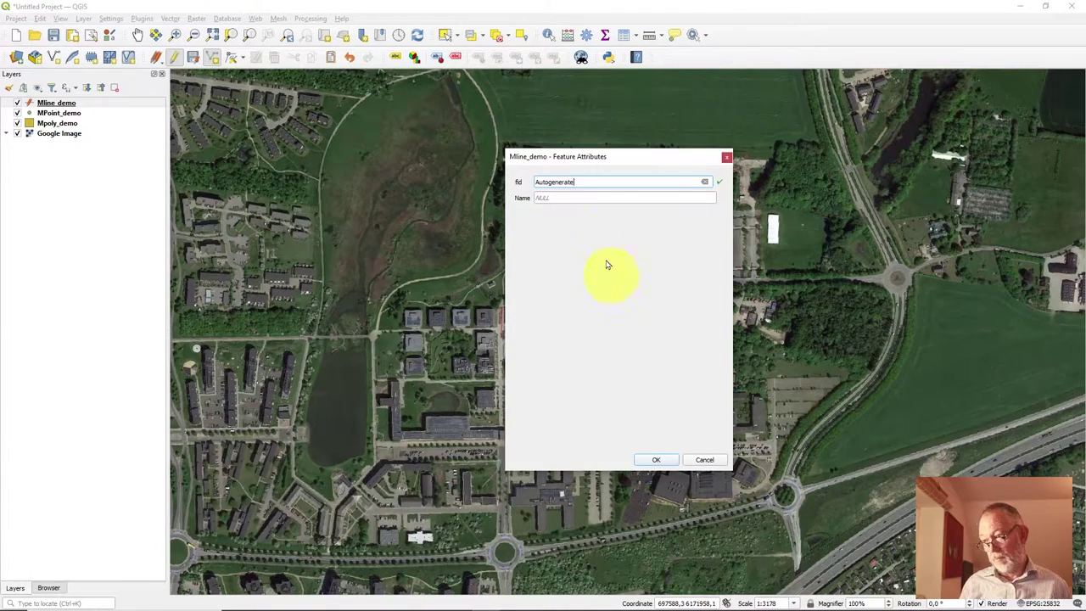
double_click(583, 199)
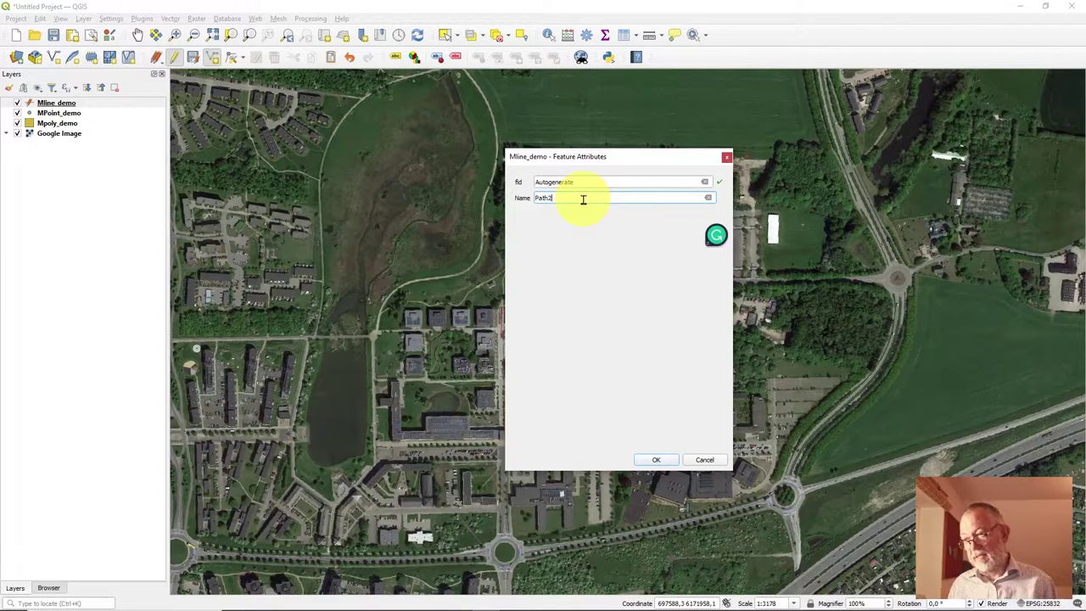
key("Return")
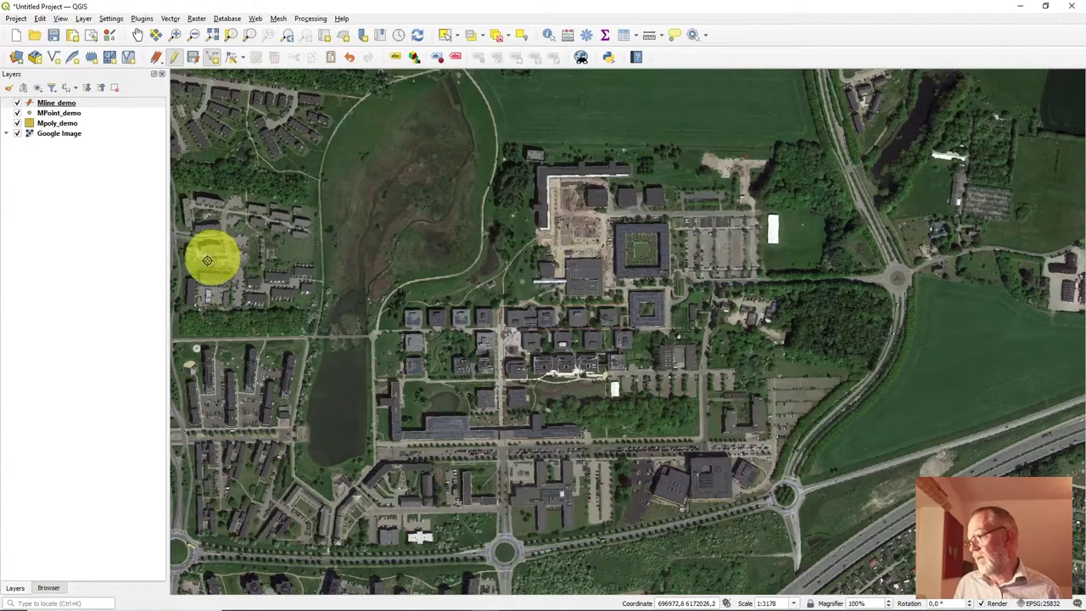
Switch on editing for the MPoint_demo and Mpoly_demo layers
left_click(70, 114)
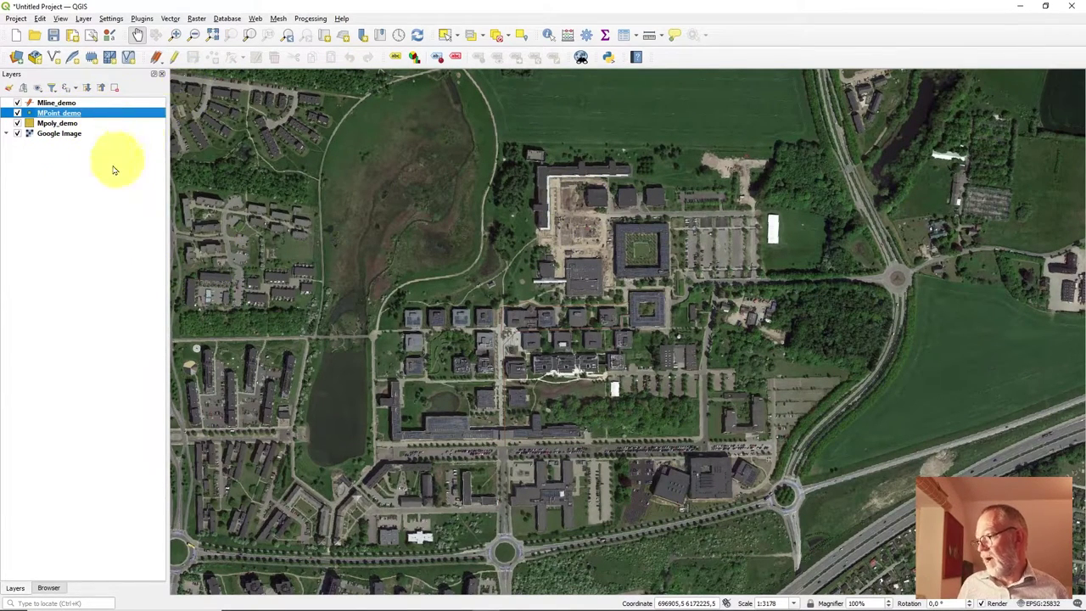
left_click(174, 58)
left_click(64, 123)
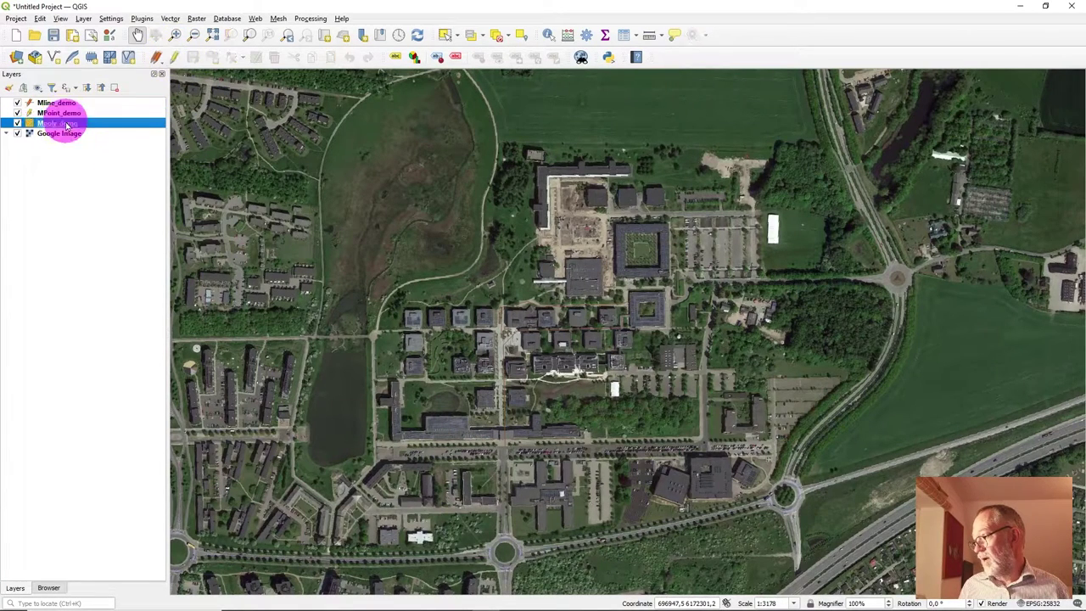
left_click(175, 59)
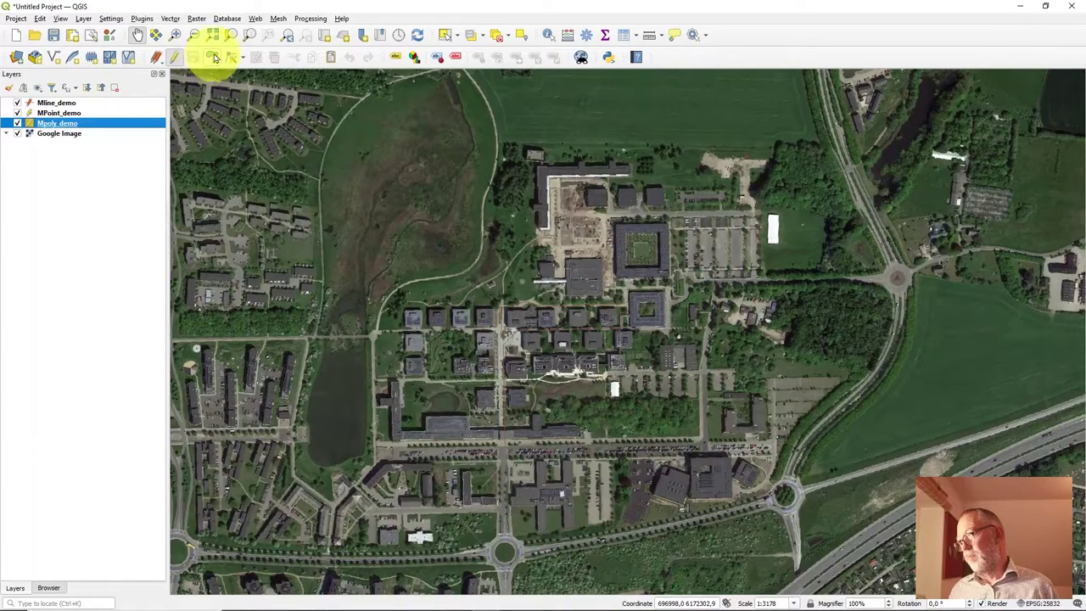
Compare the editing states of the point and line layers and stop editing MPoint_demo
left_click(70, 113)
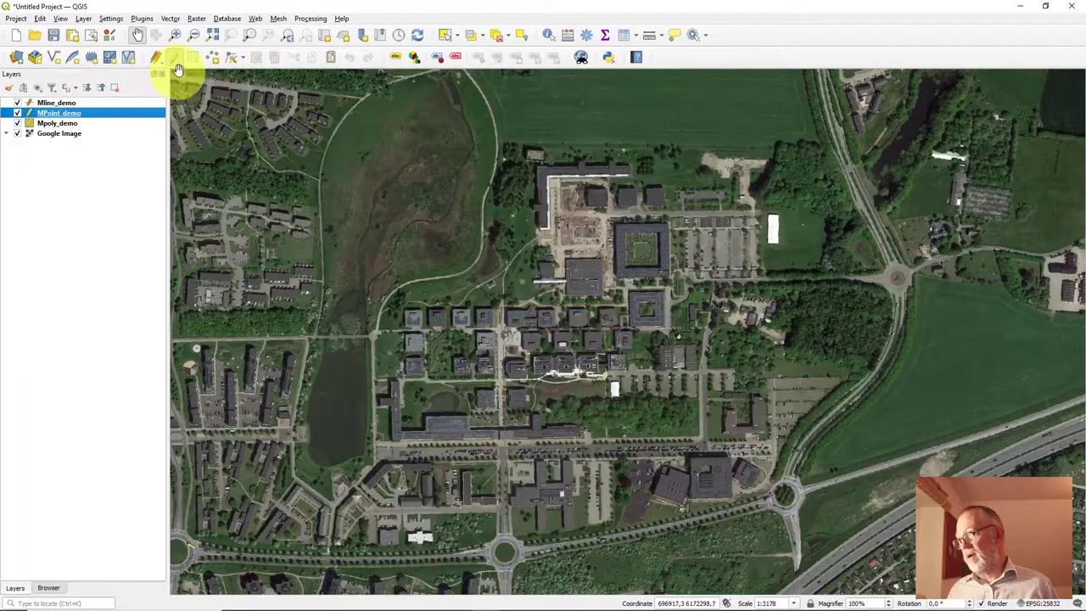
left_click(83, 102)
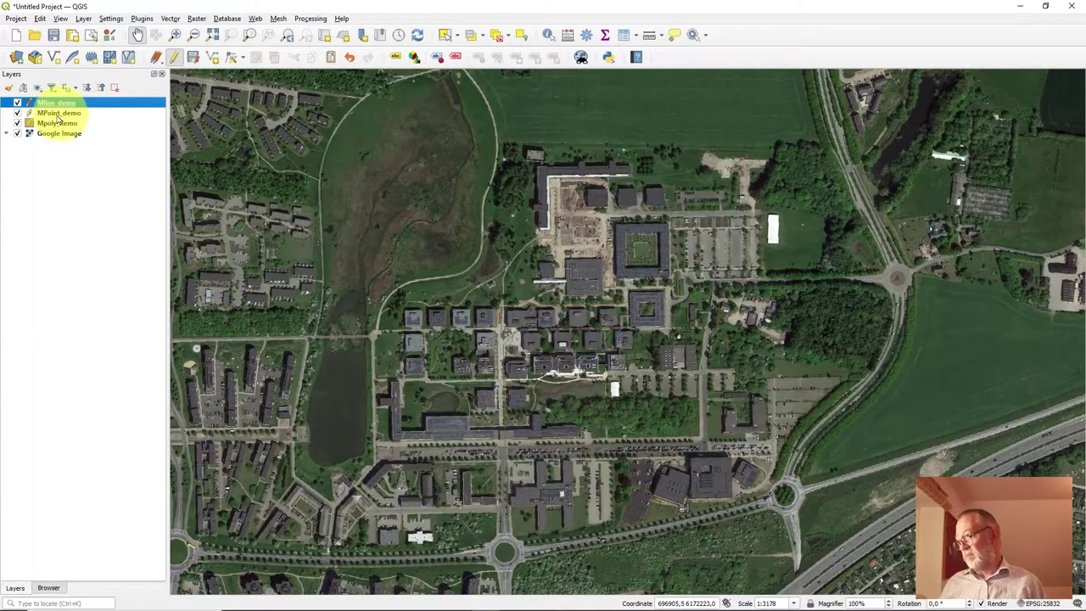
mouse_move(59, 117)
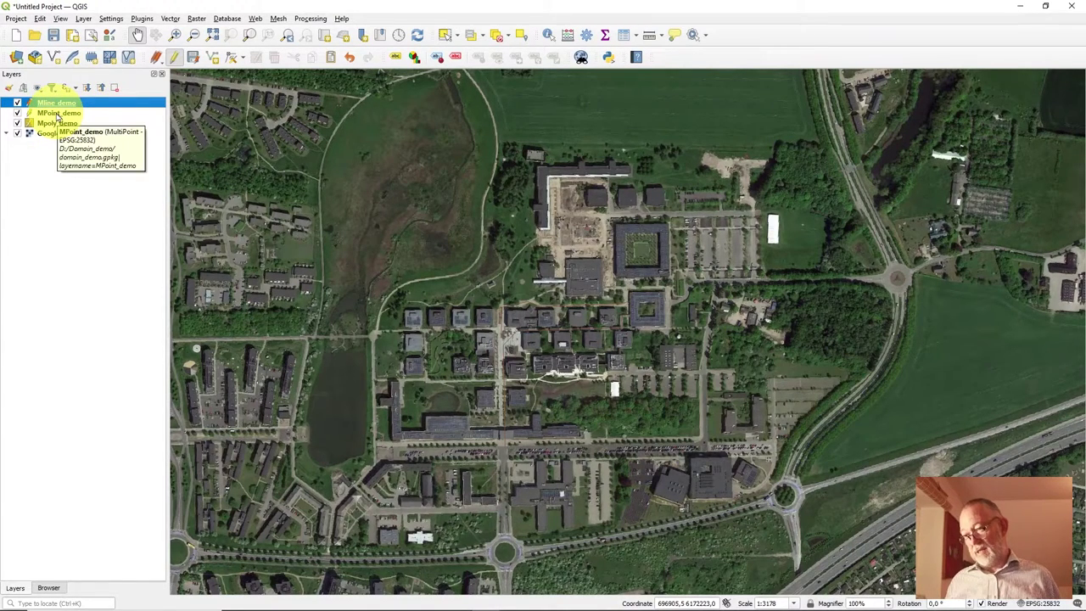
left_click(58, 115)
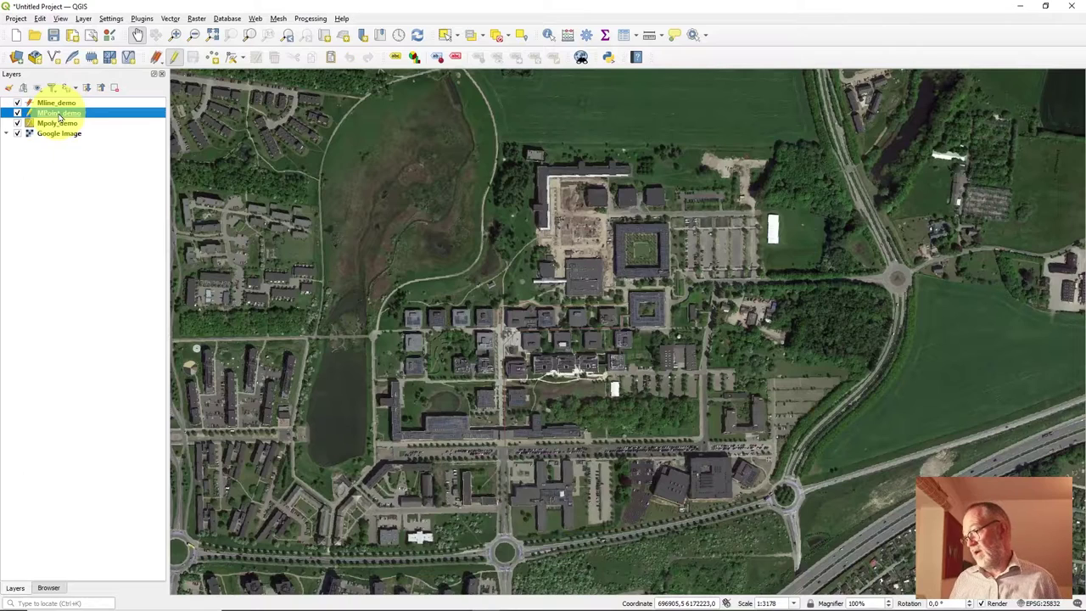
left_click(176, 60)
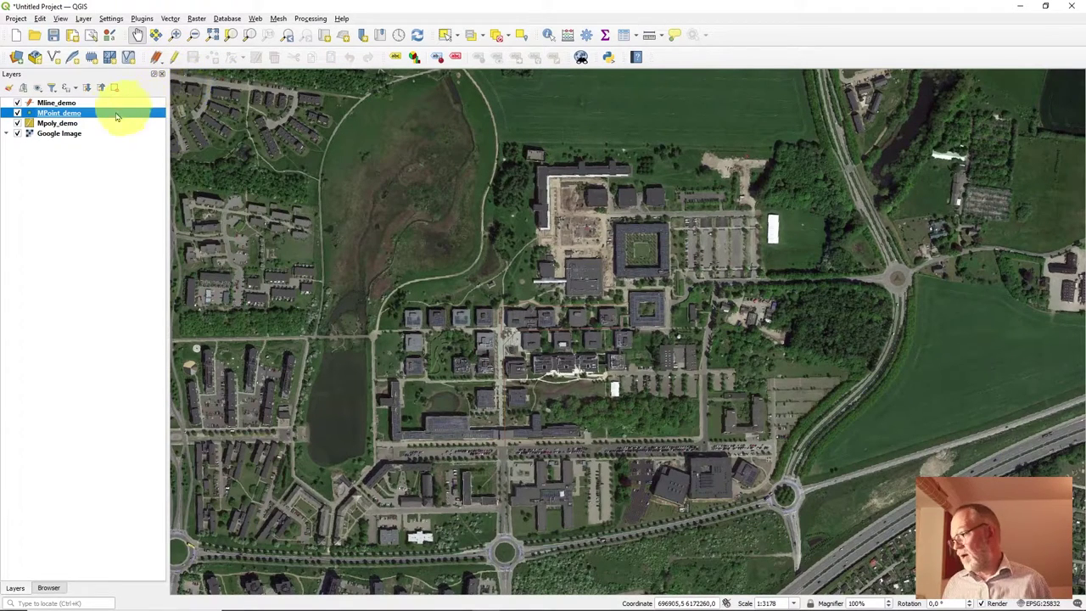
Save the layer edits of Mline_demo and end its editing session
left_click(60, 102)
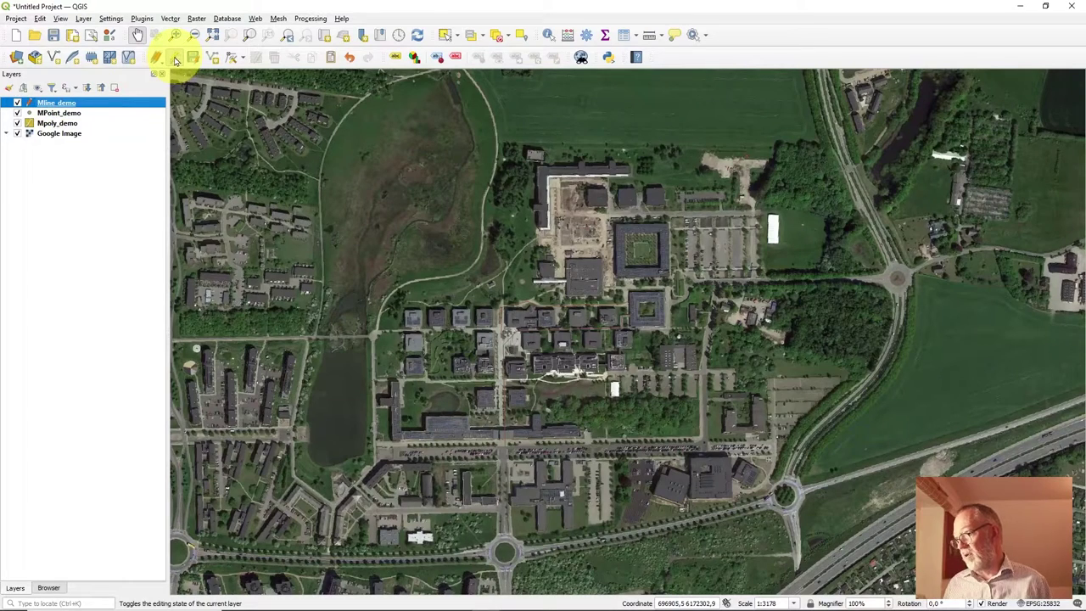
left_click(176, 60)
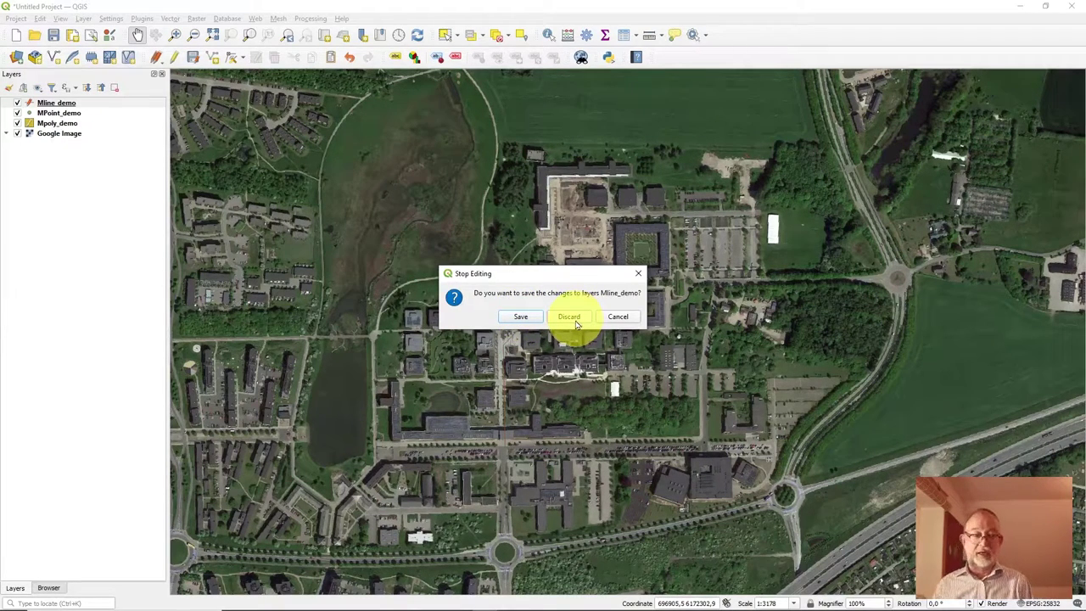
left_click(626, 316)
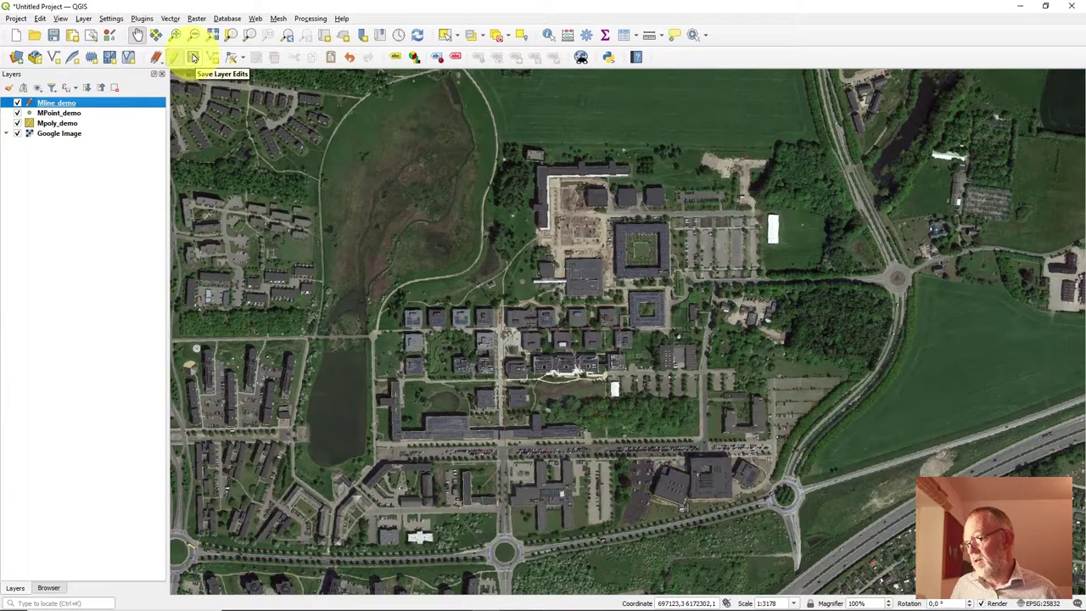
left_click(193, 58)
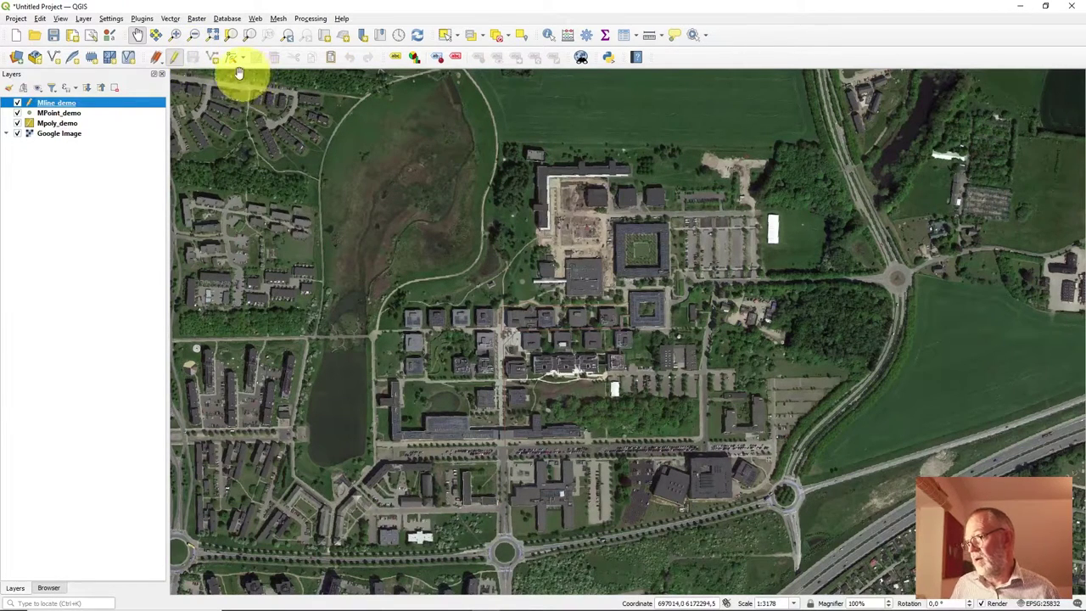
left_click(175, 58)
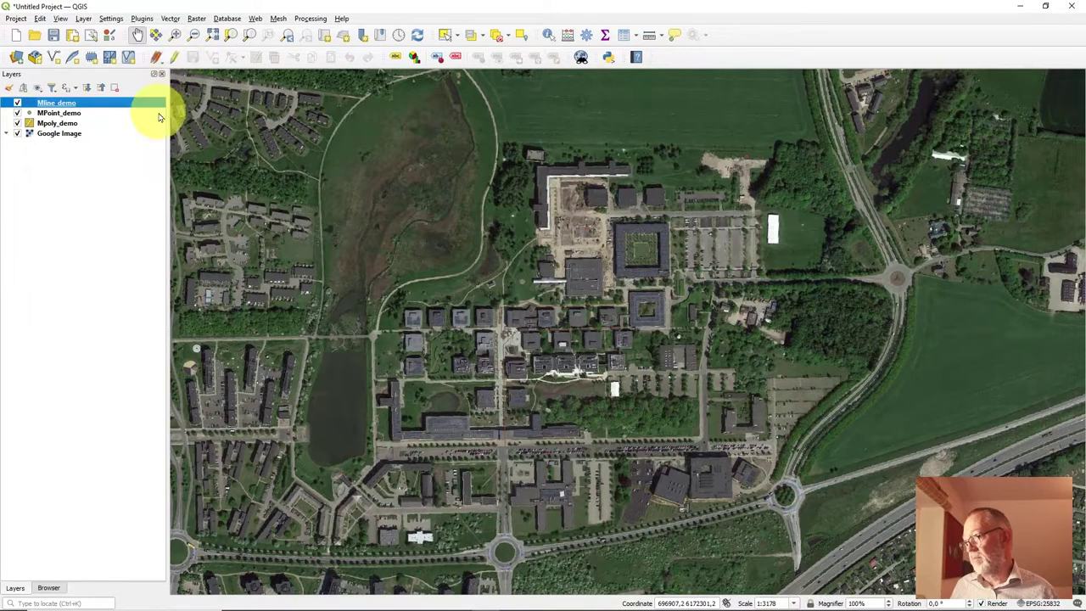
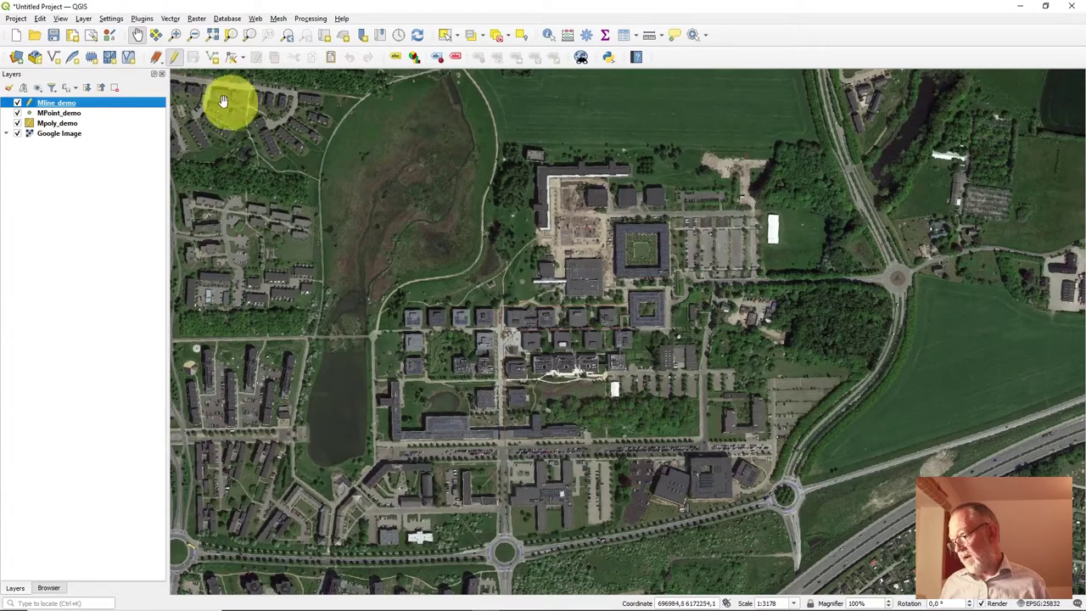
Digitize a line in Mline_demo running north along the path on the lake's east side and accept its attributes
left_click(212, 57)
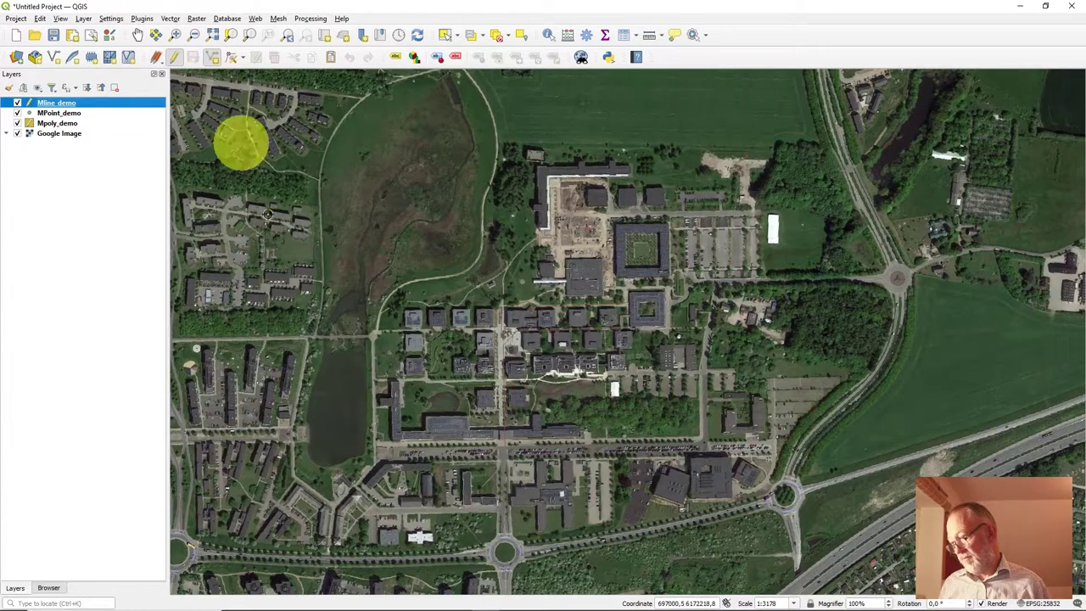
left_click(368, 448)
right_click(372, 333)
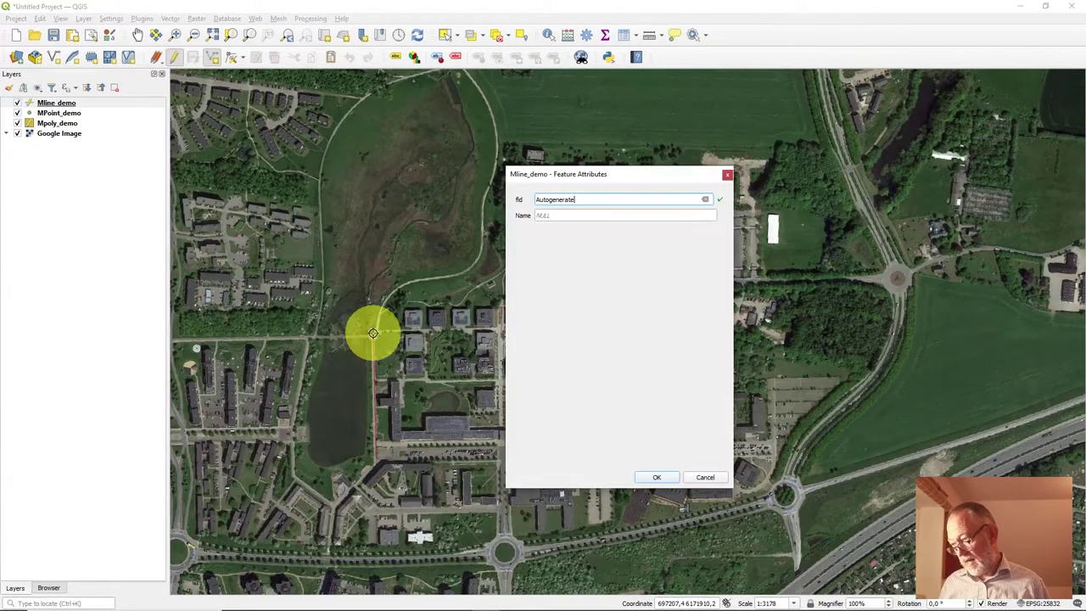
left_click(581, 215)
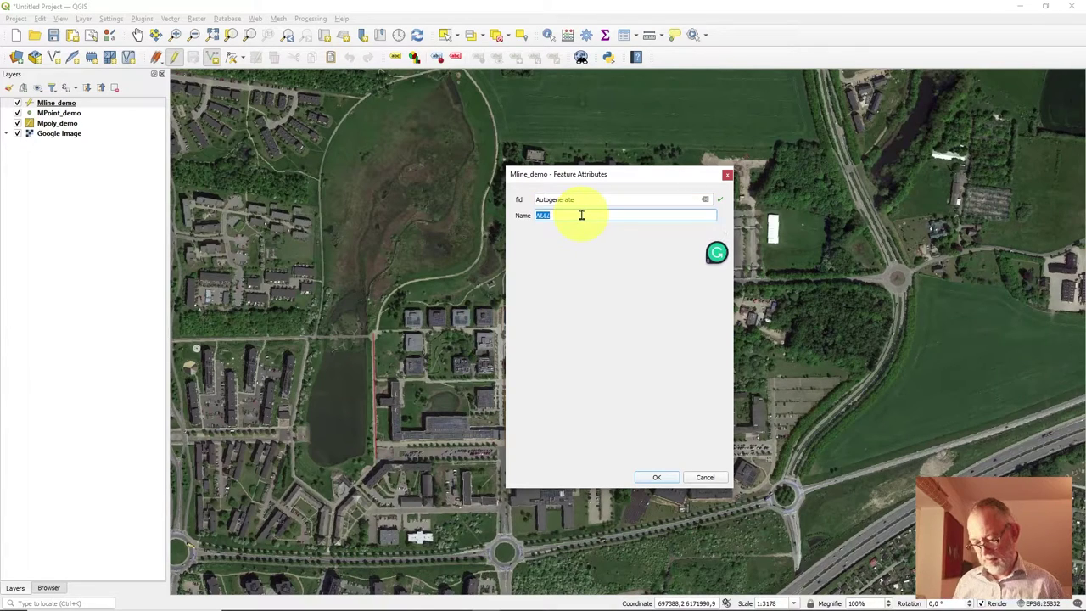
key("Return")
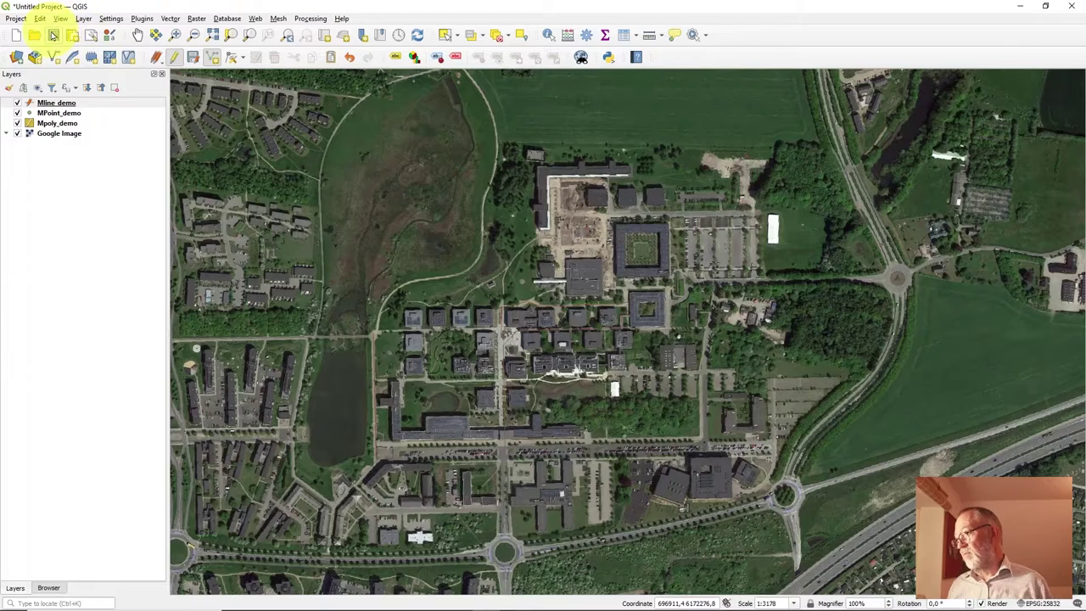
Save the project under the file name dsfa
left_click(53, 35)
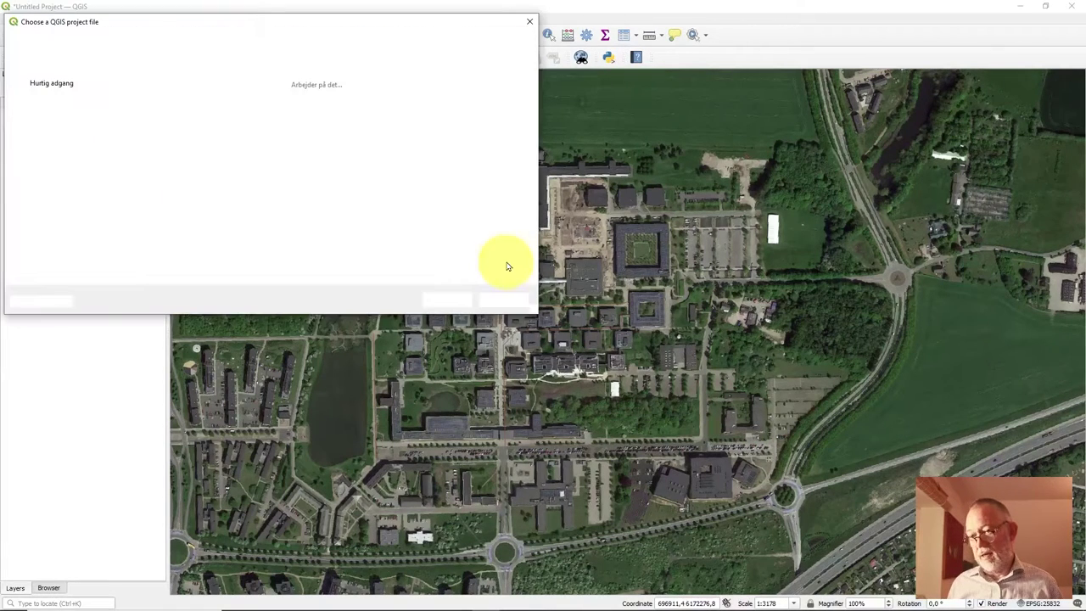
left_click(400, 259)
type("dsfa")
left_click(450, 303)
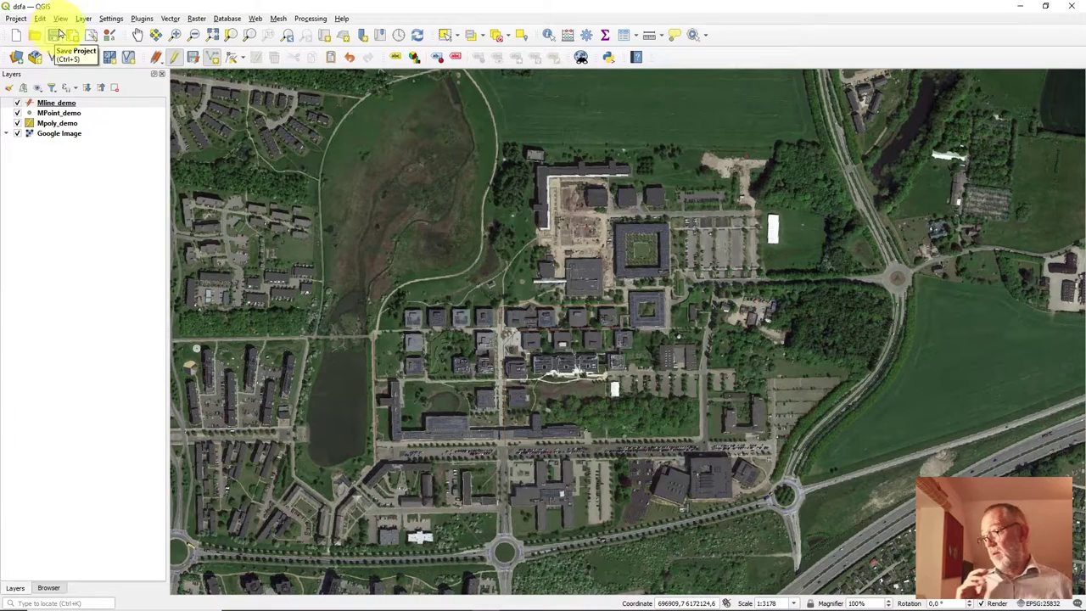
Save the pending edits of Mline_demo and stop editing that layer
left_click(194, 59)
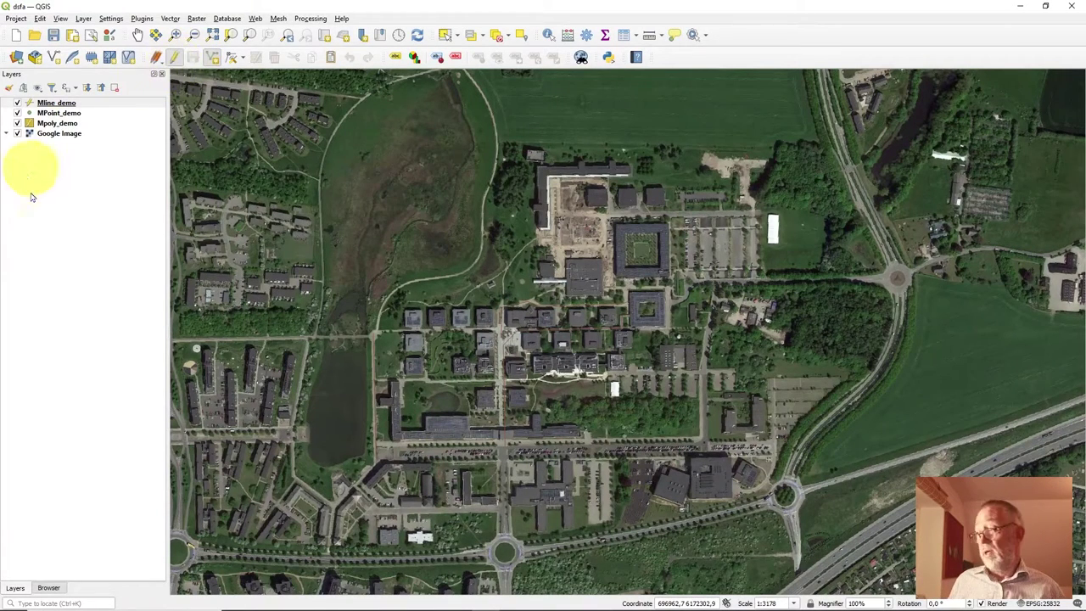
left_click(73, 104)
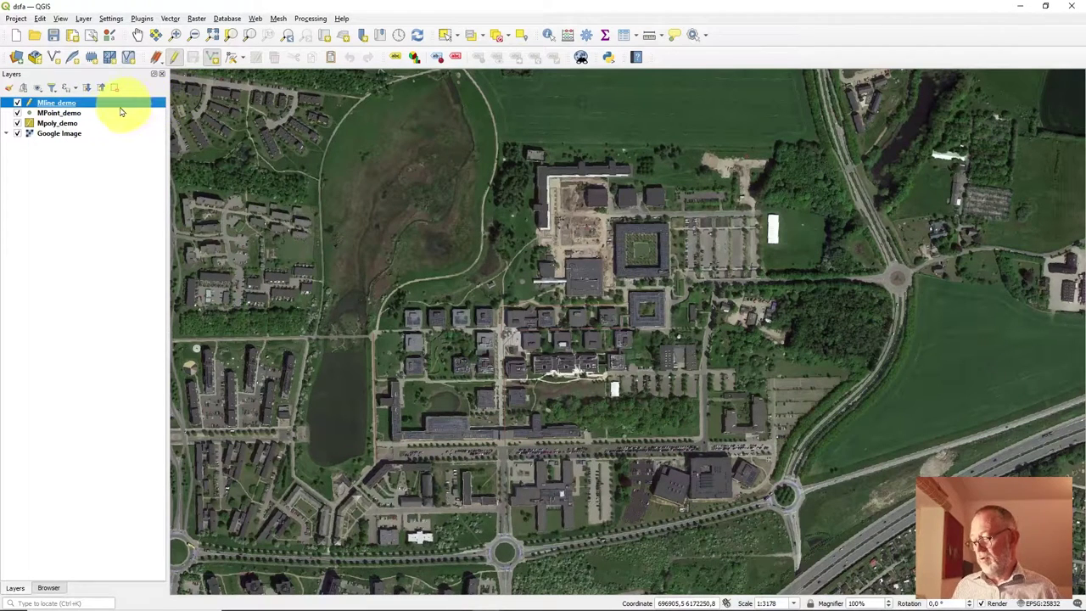
right_click(93, 104)
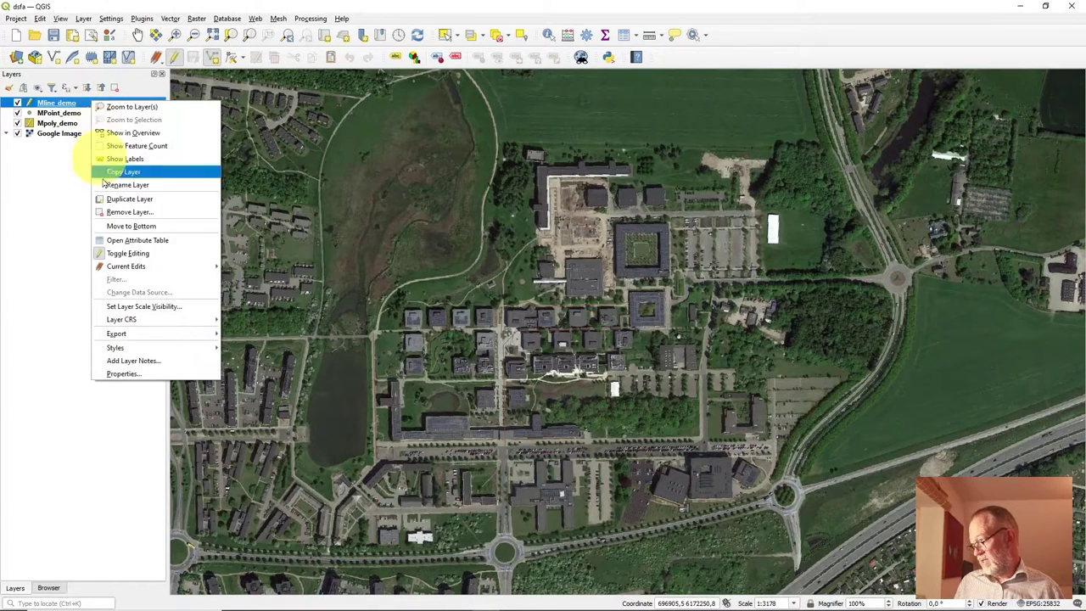
left_click(202, 253)
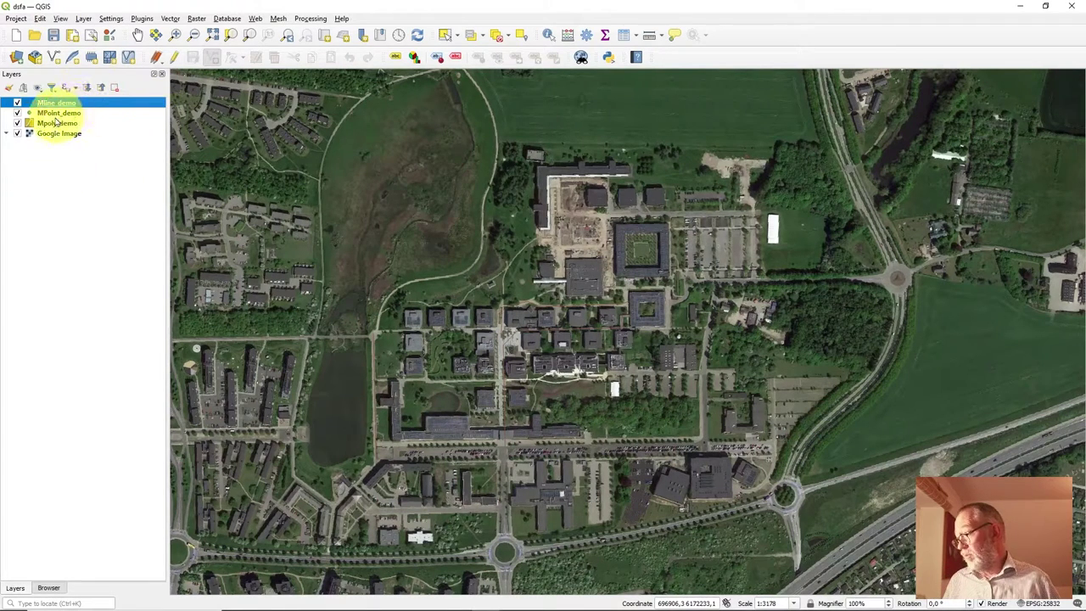
Digitize a four-corner polygon in Mpoly_demo around the small square building just south of the large flat-roofed building
left_click(73, 122)
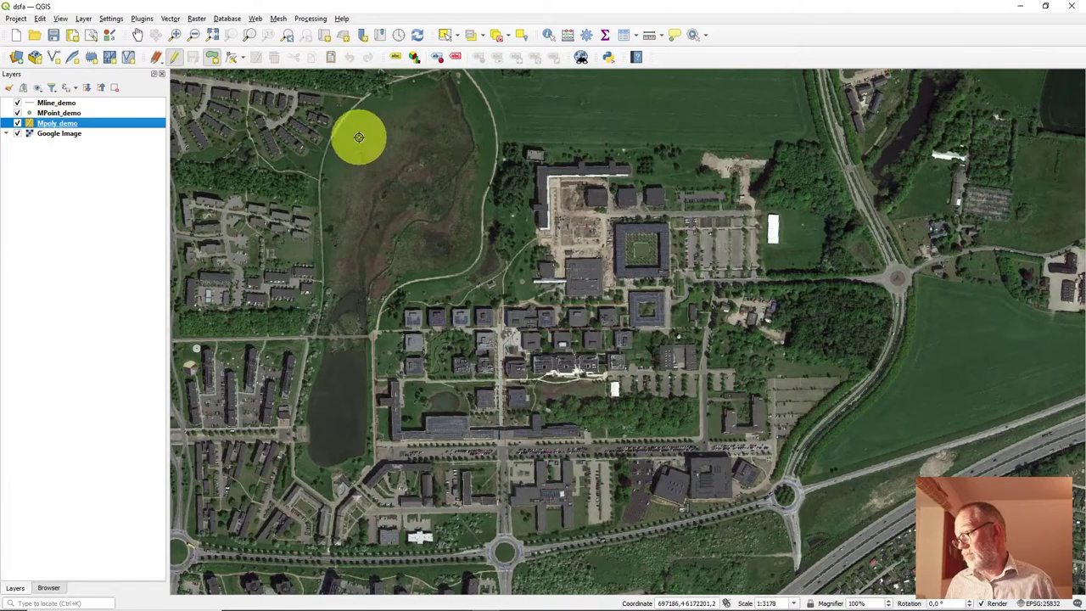
scroll(584, 276, "up", 2)
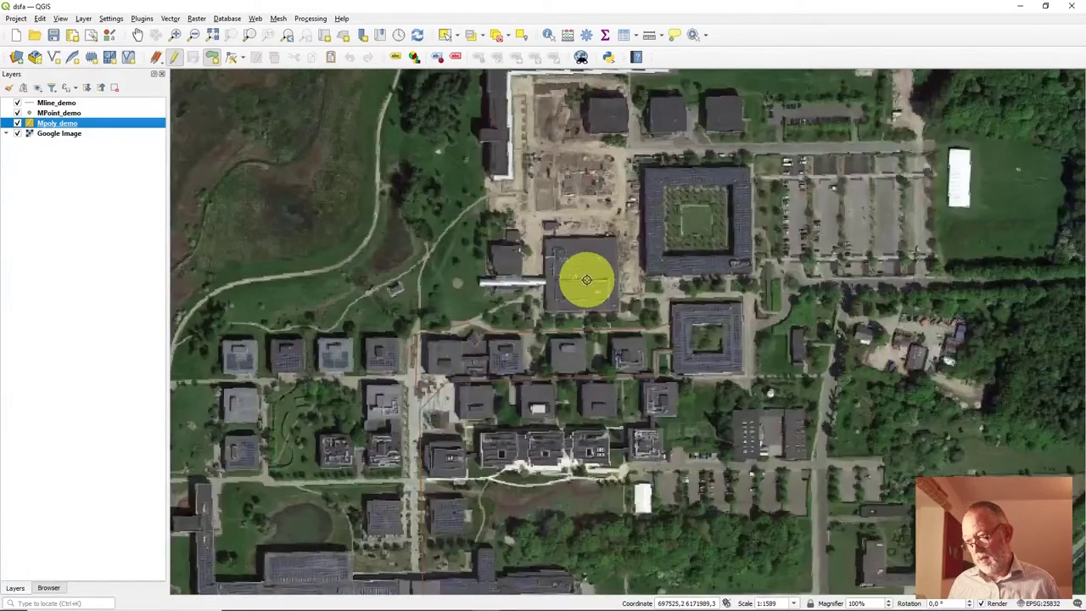
scroll(586, 280, "up", 1)
scroll(582, 279, "down", 1)
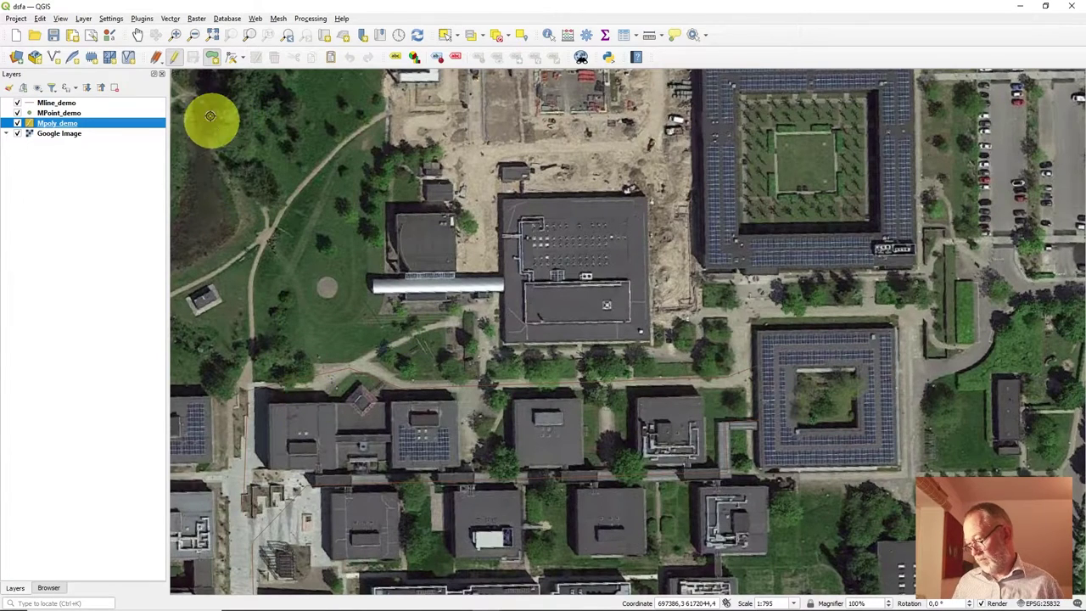
left_click(176, 60)
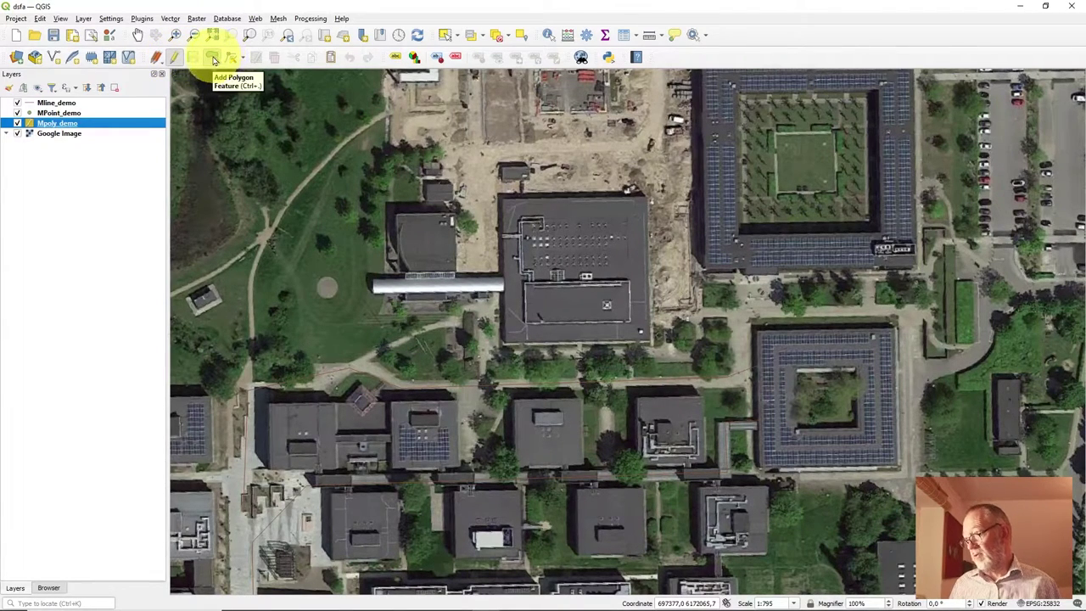
left_click(214, 58)
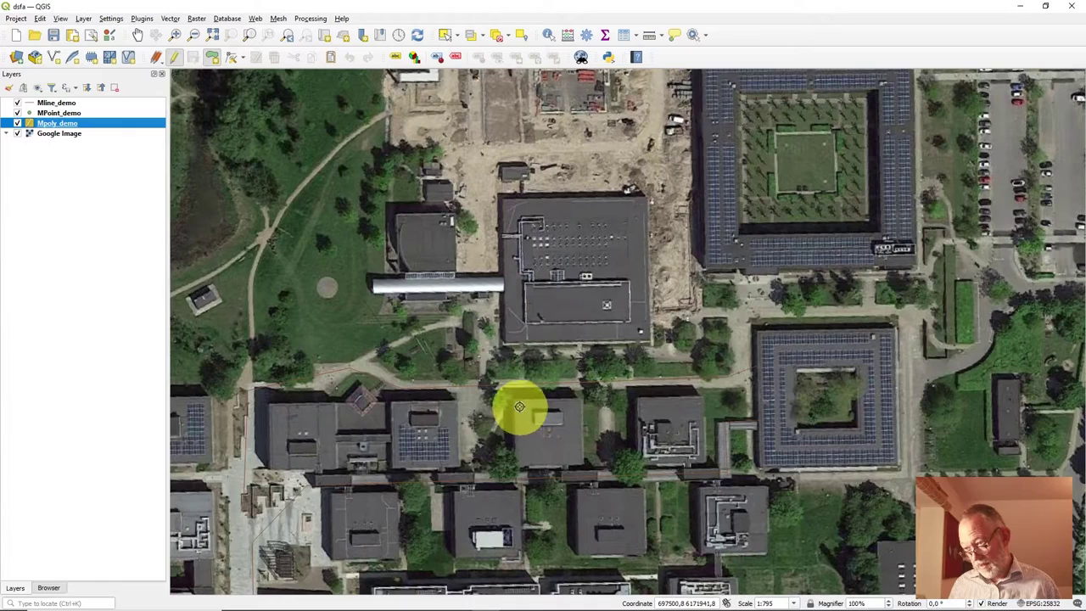
left_click(519, 466)
left_click(581, 457)
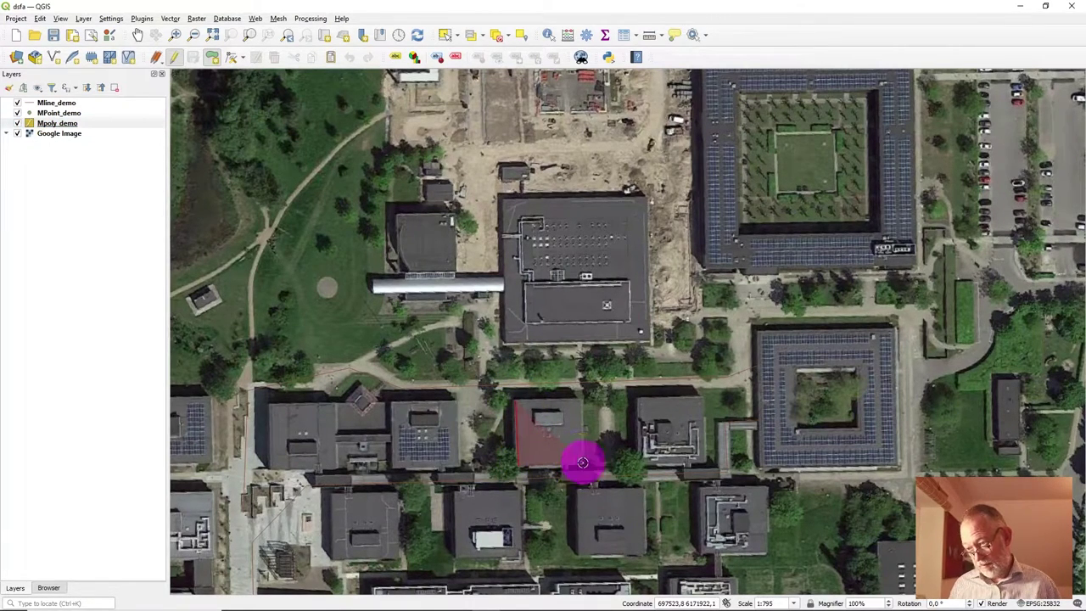
right_click(578, 398)
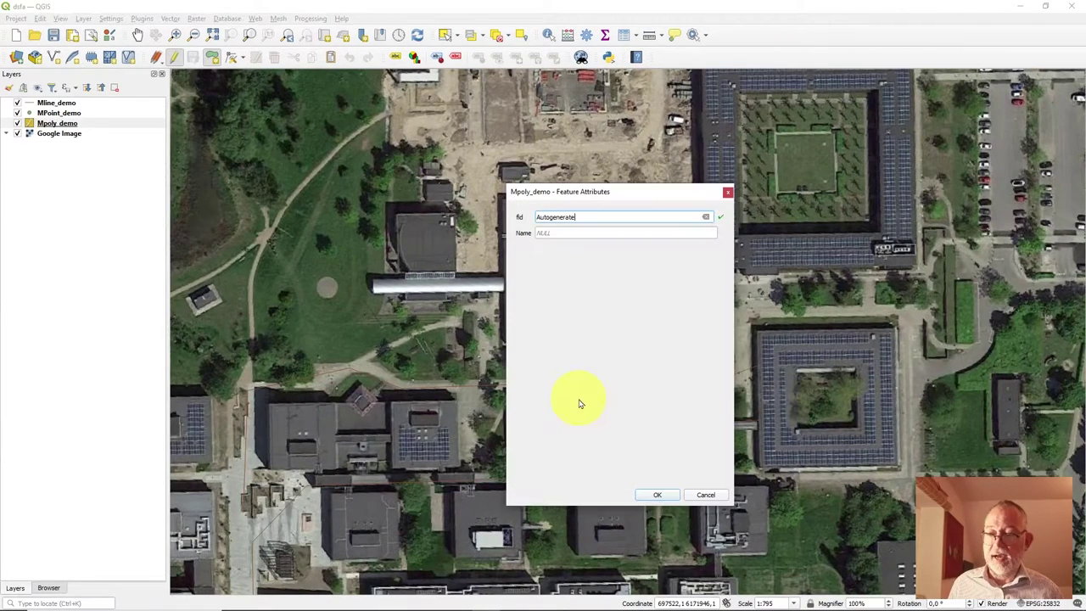
Set the Name attribute of the new small building polygon to 08 and accept it
left_click(613, 235)
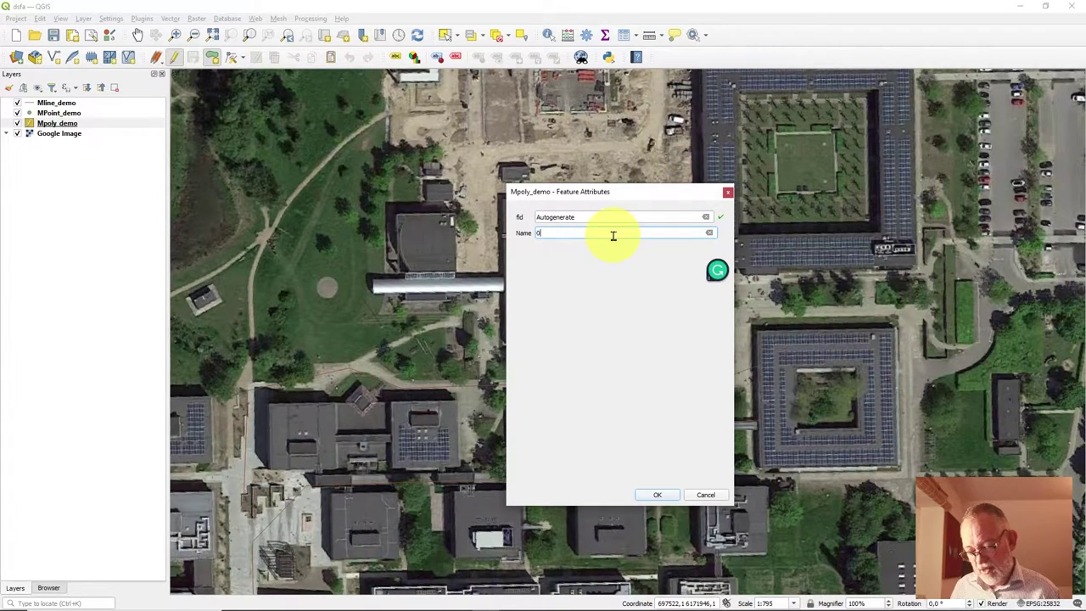
type("08")
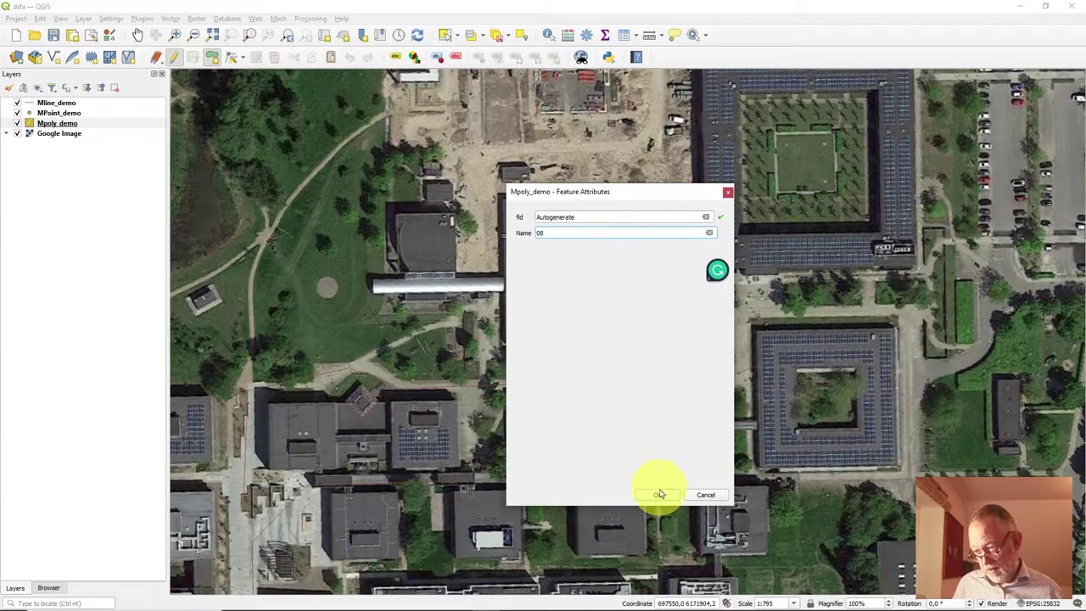
left_click(657, 494)
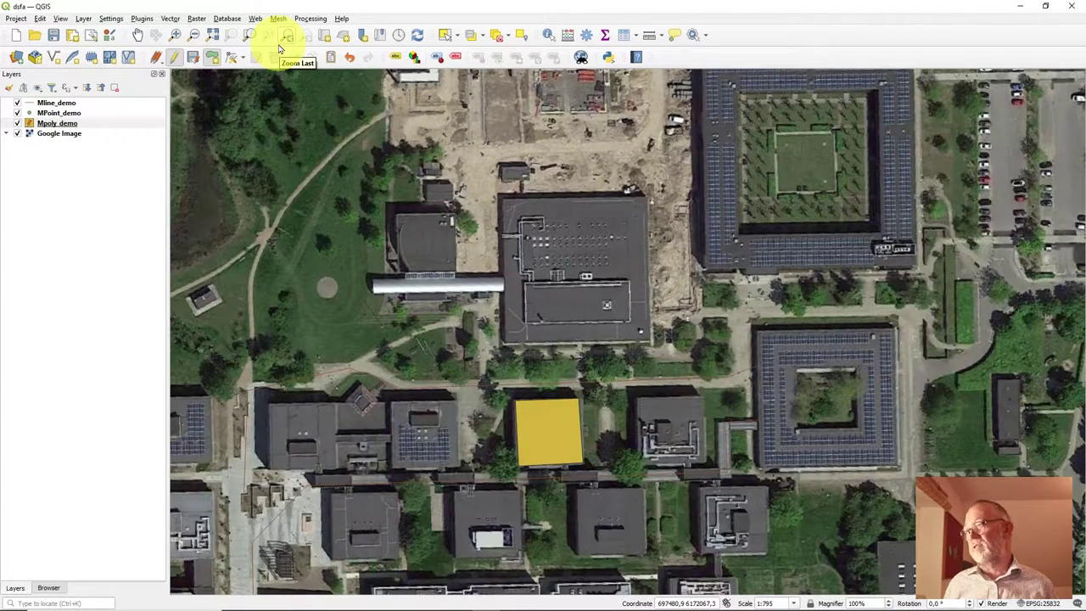
Display the Advanced Digitizing Toolbar and the Snapping Toolbar
left_click(63, 18)
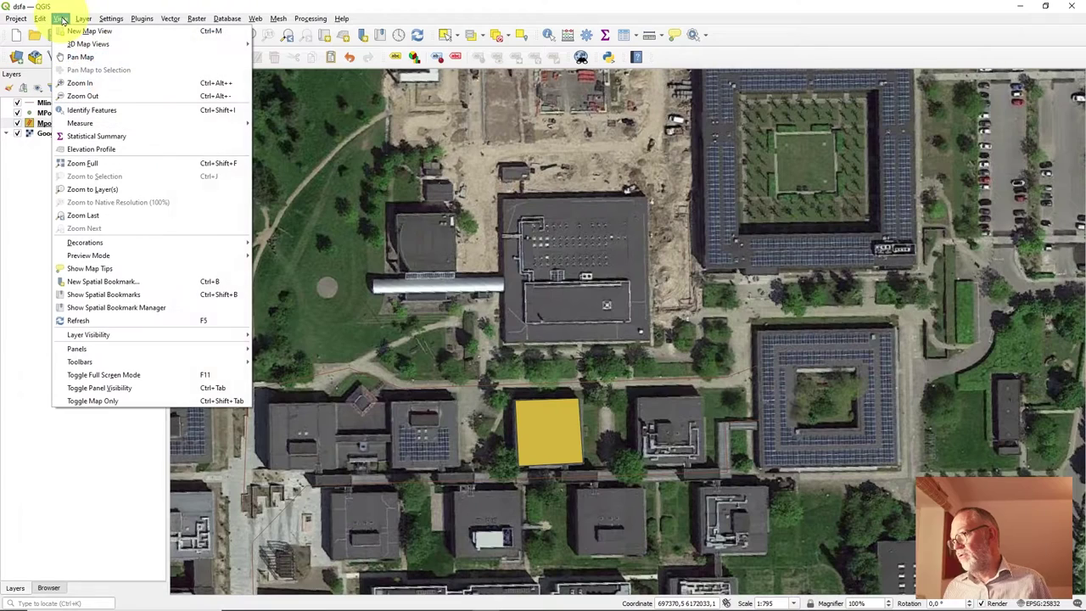
mouse_move(133, 363)
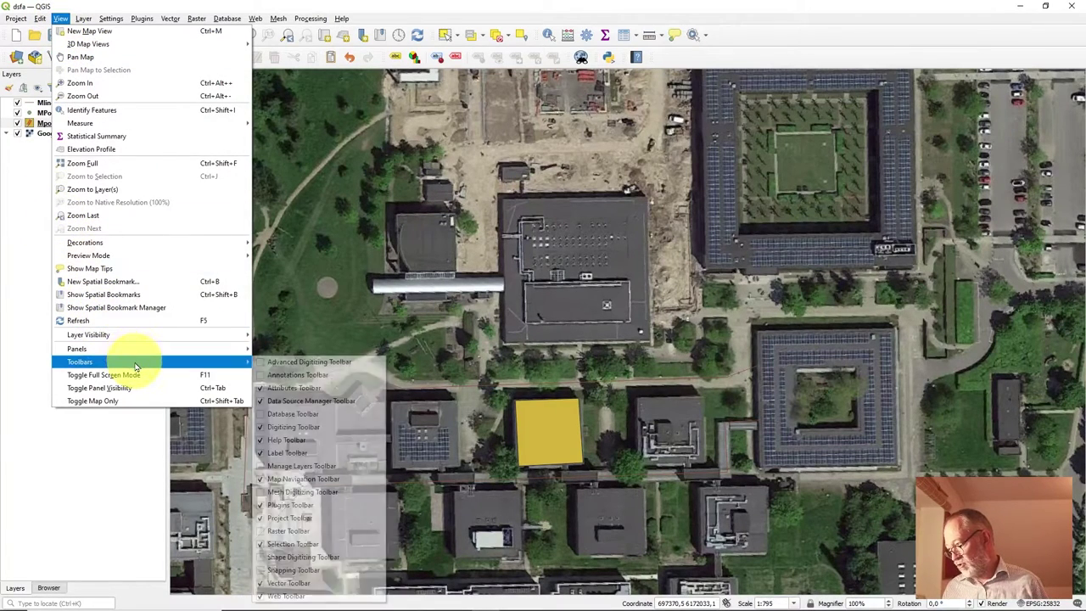
left_click(263, 364)
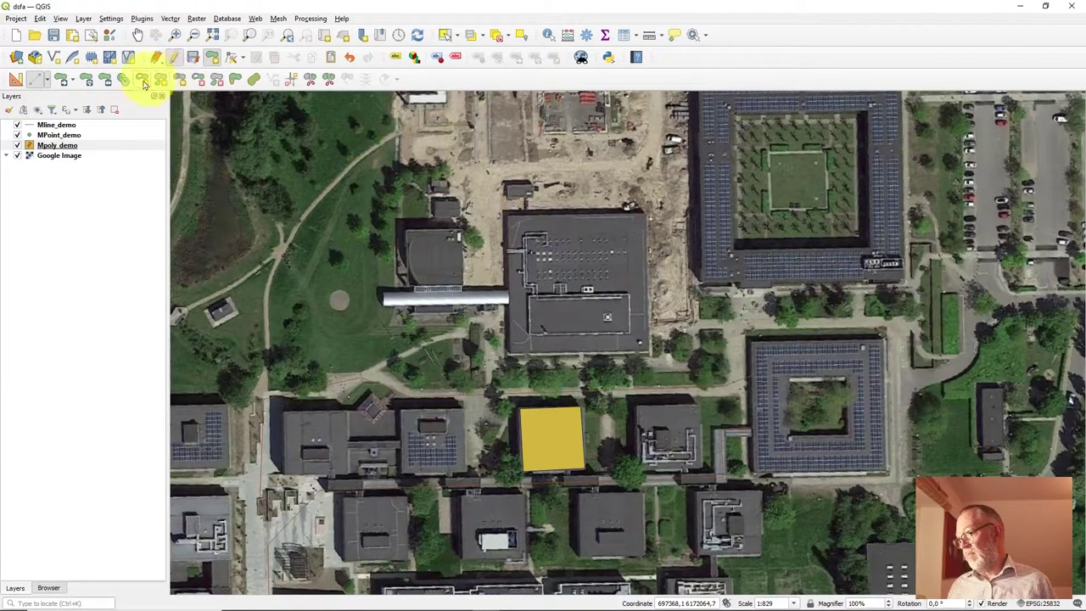
left_click(39, 18)
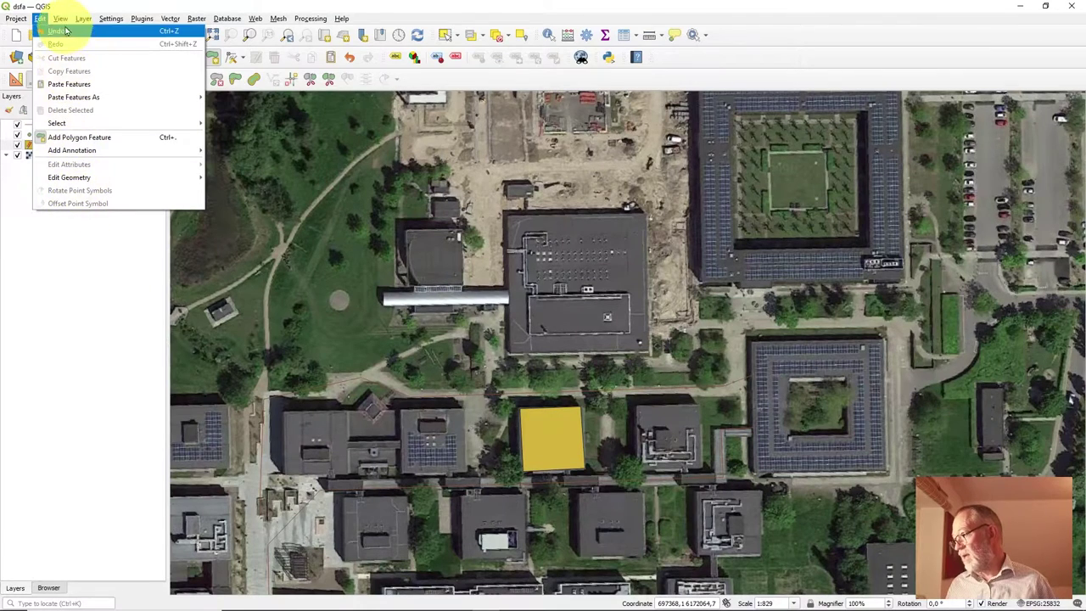
mouse_move(60, 17)
mouse_move(152, 364)
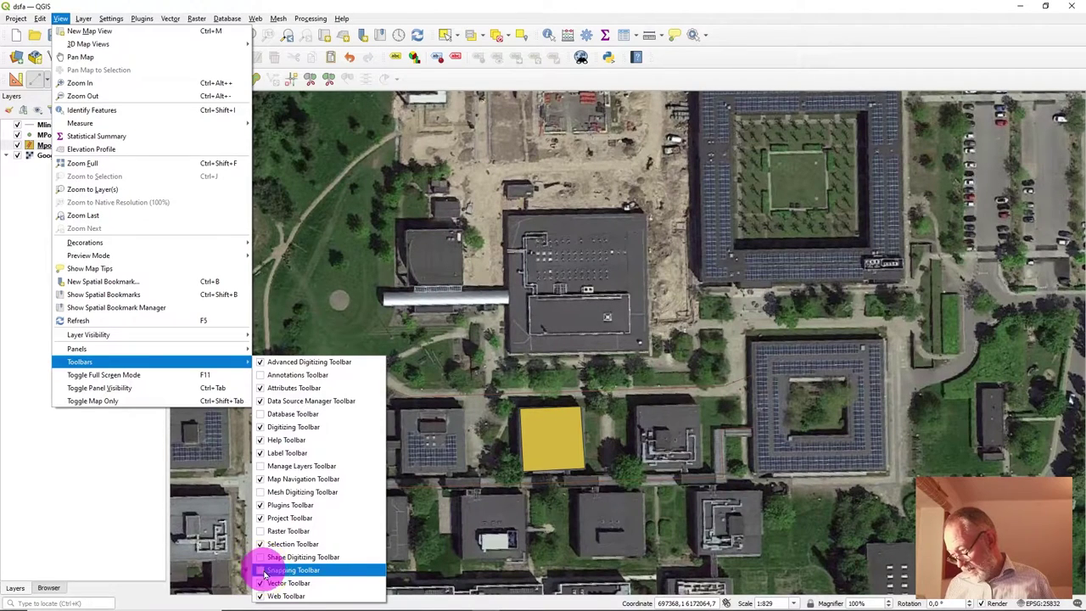
left_click(292, 571)
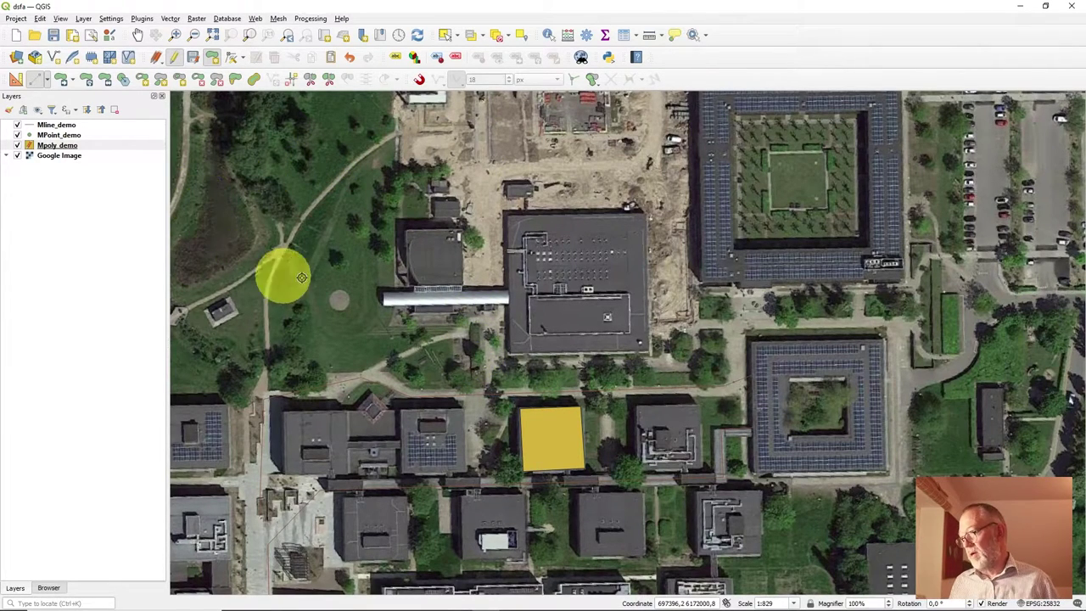
Digitize a four-corner polygon in Mpoly_demo around the large flat-roofed building beside the construction site and name it 01
left_click(78, 146)
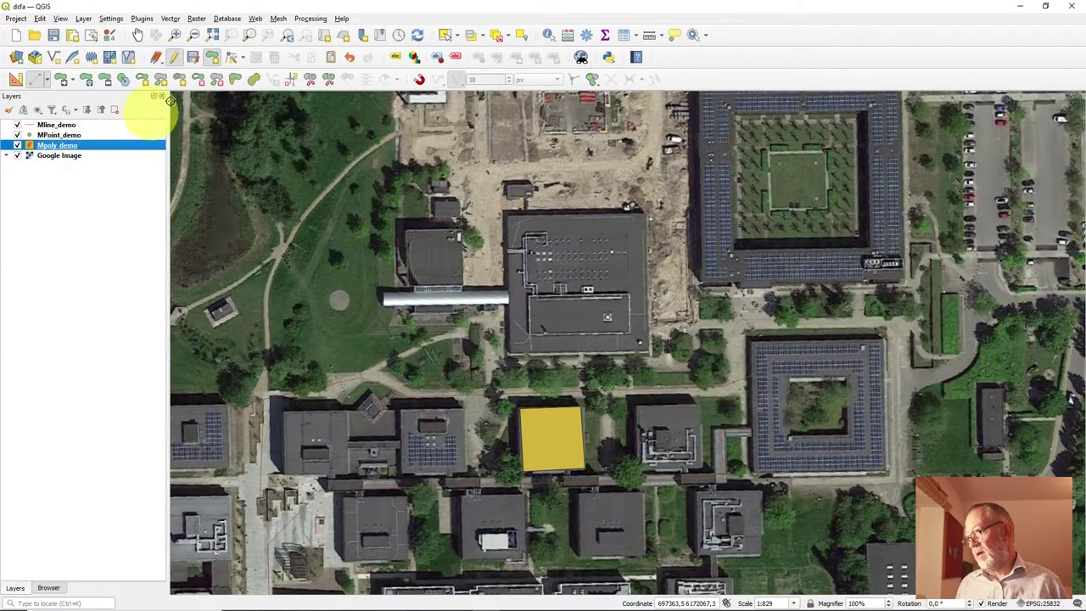
left_click(212, 57)
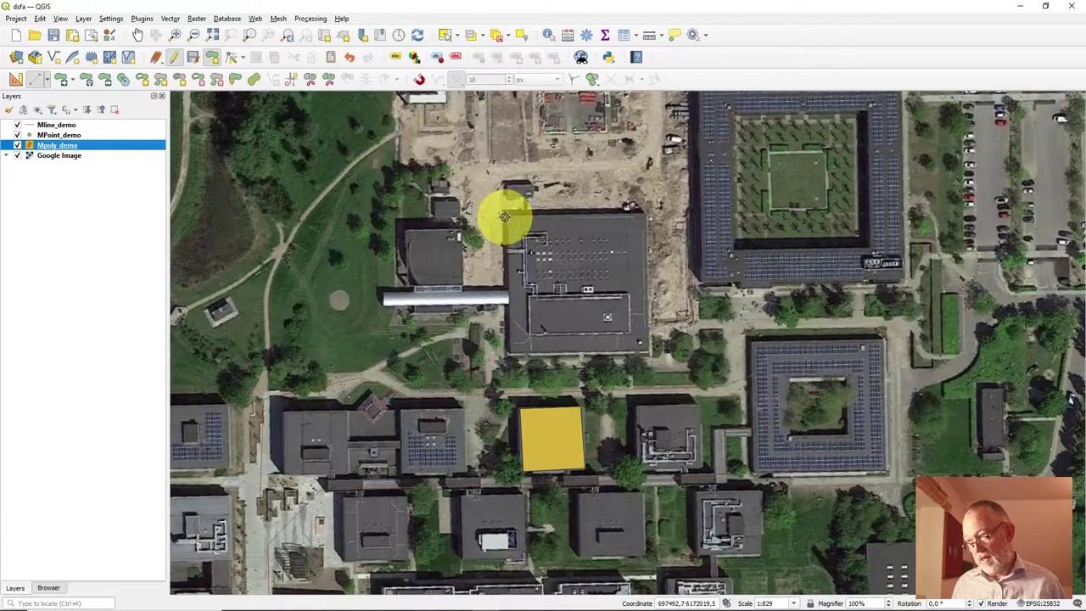
left_click(641, 211)
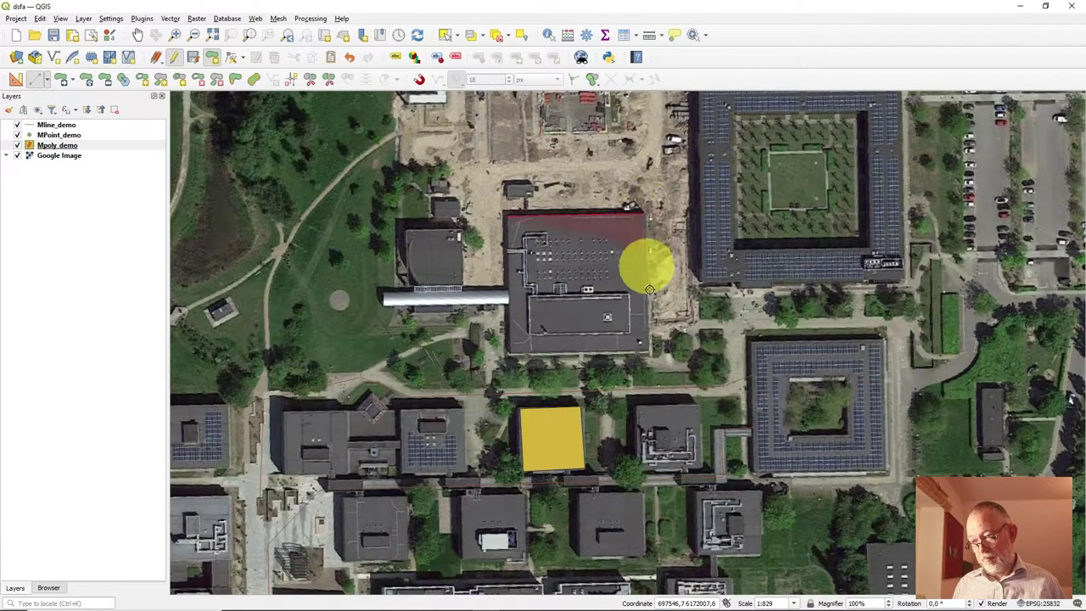
right_click(510, 354)
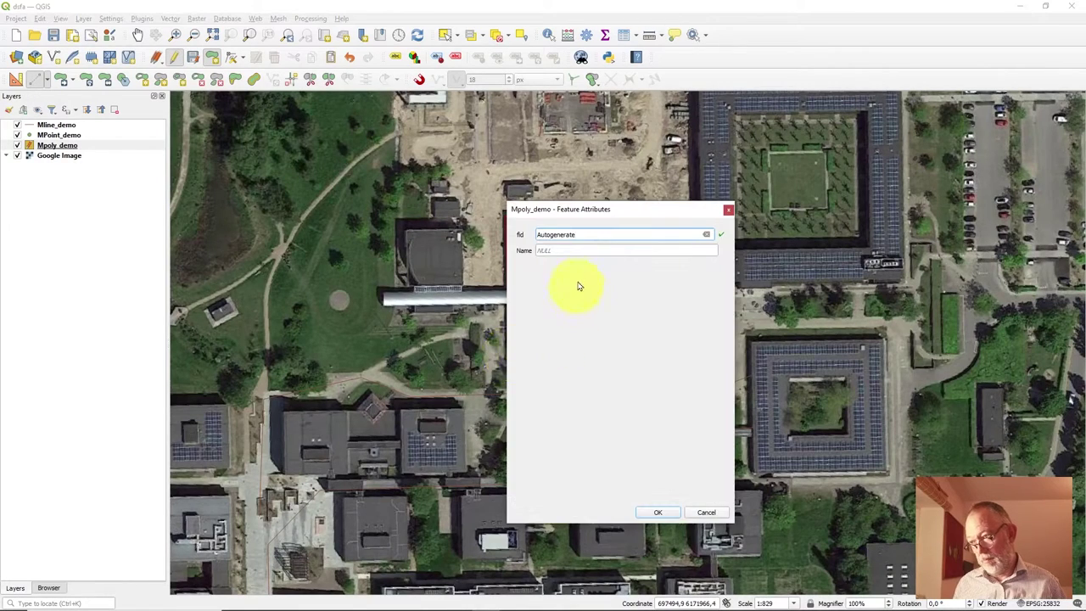
left_click(577, 251)
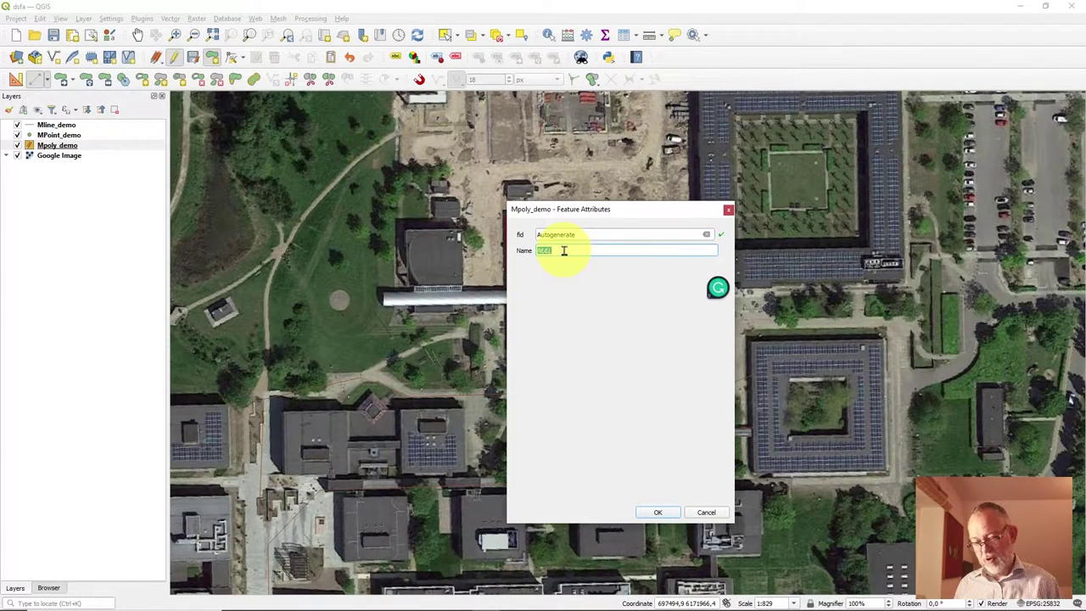
type("01")
key("Return")
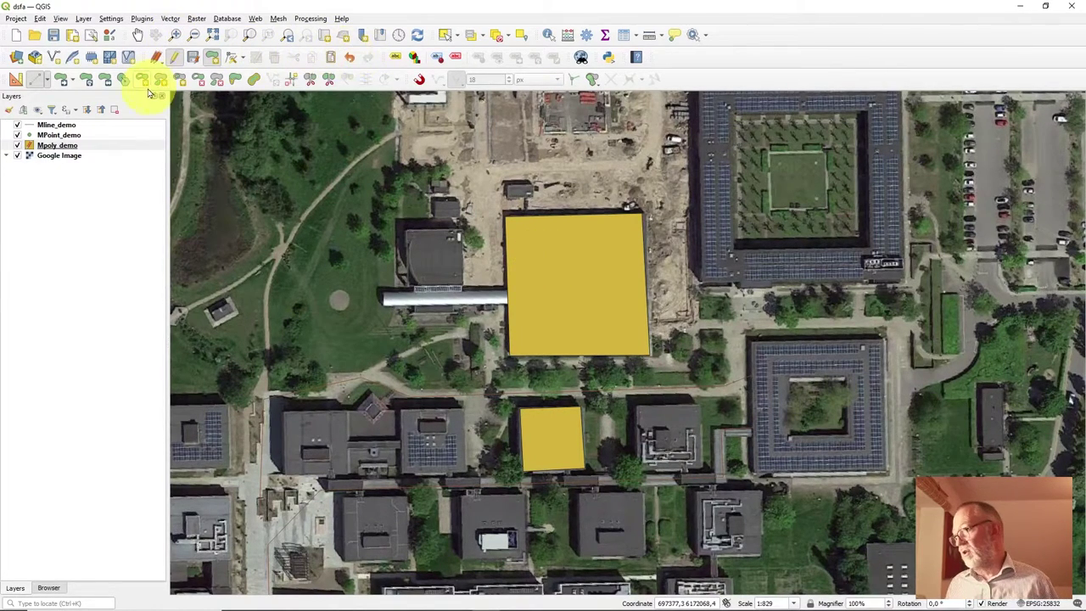
Add a second part to the large building's polygon, outlining the smaller building to its west, and save the layer edits
left_click(445, 38)
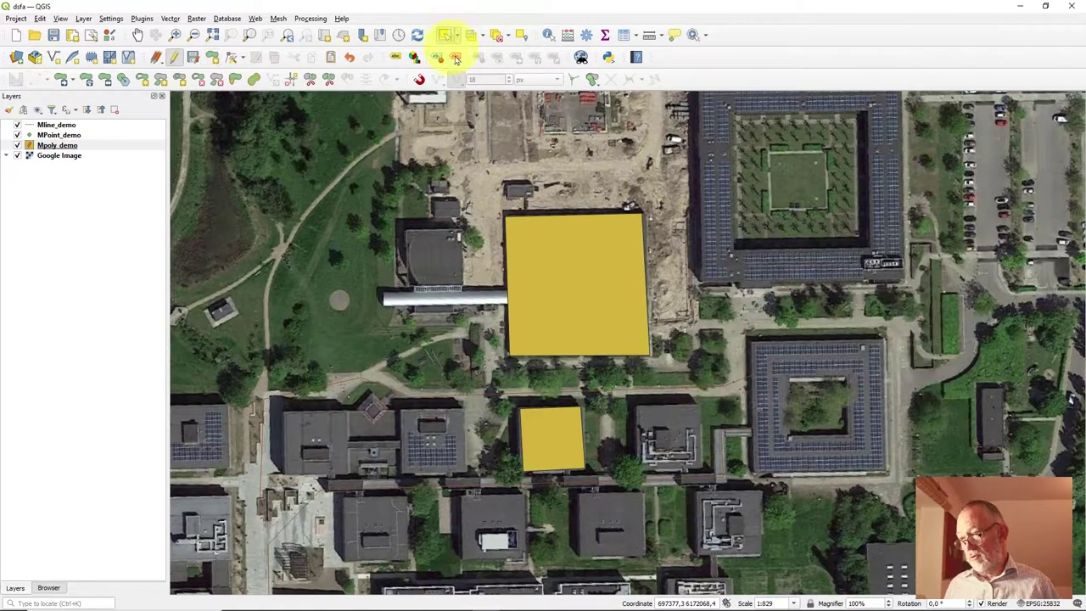
left_click(586, 253)
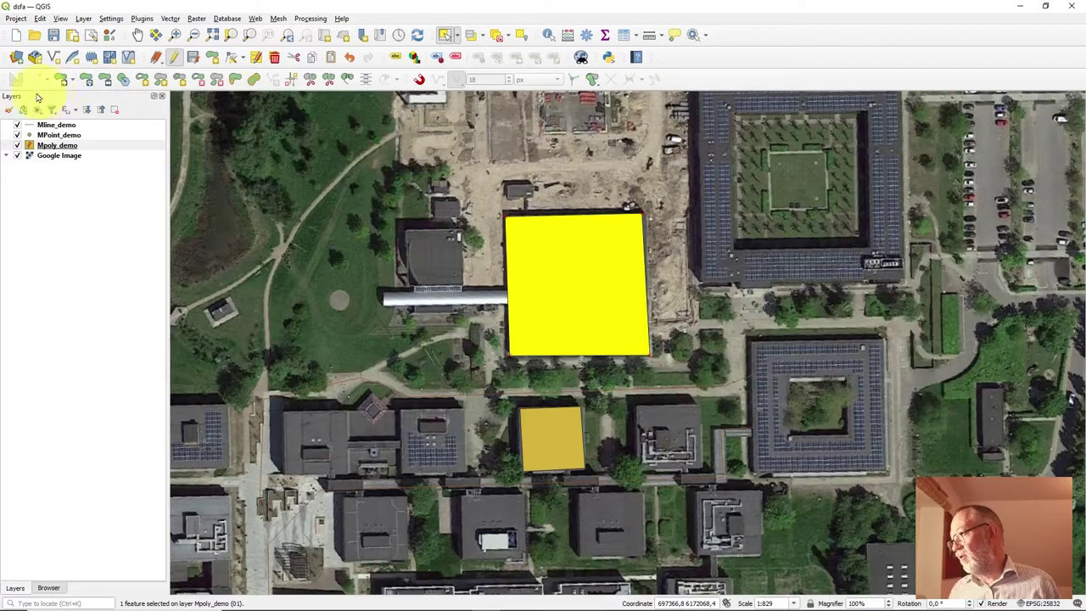
left_click(161, 80)
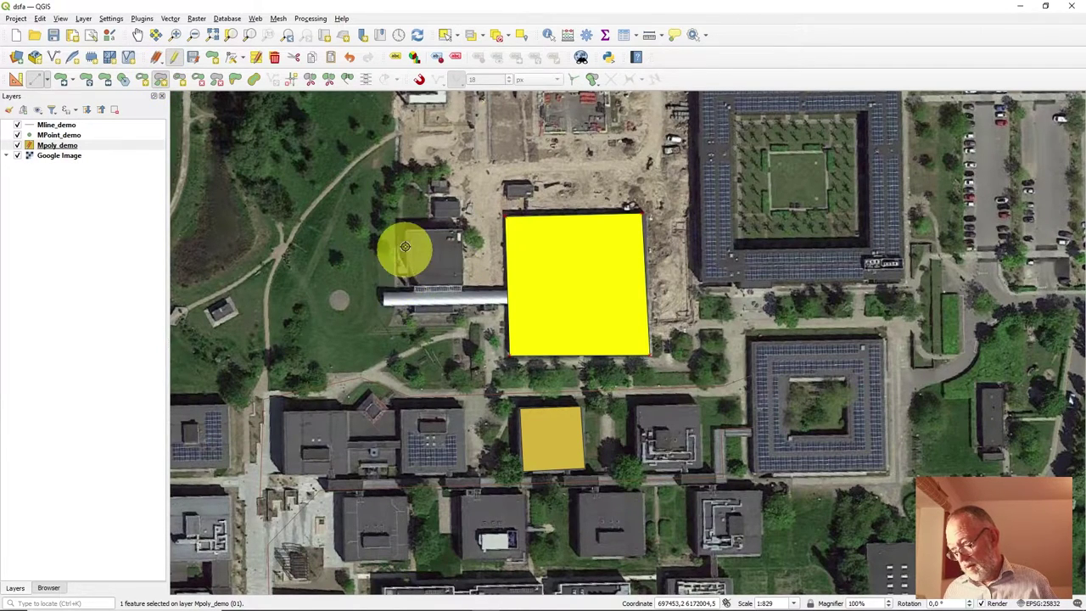
left_click(403, 230)
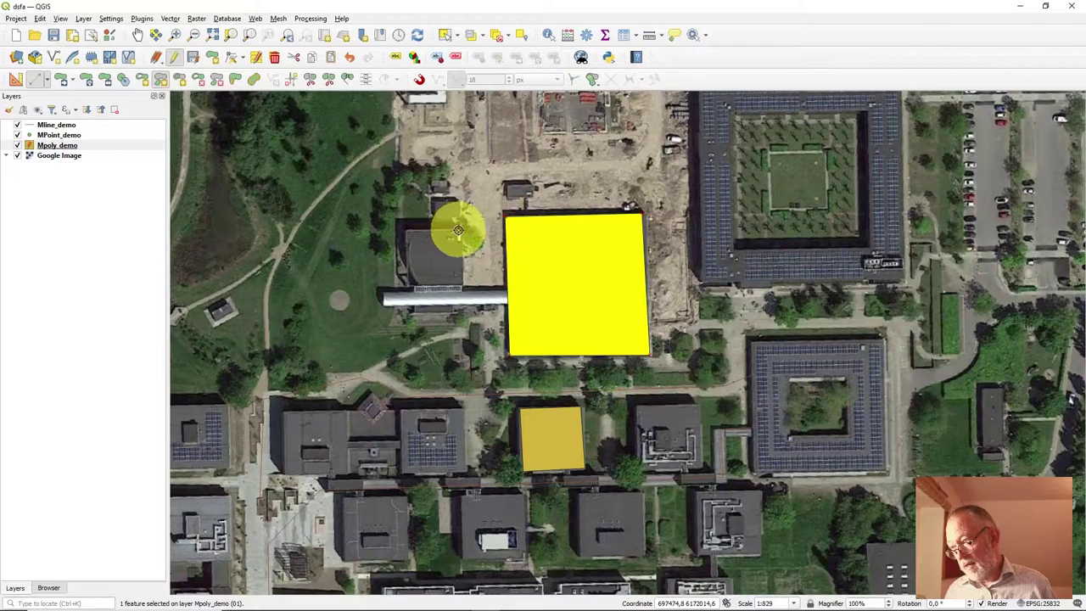
left_click(462, 283)
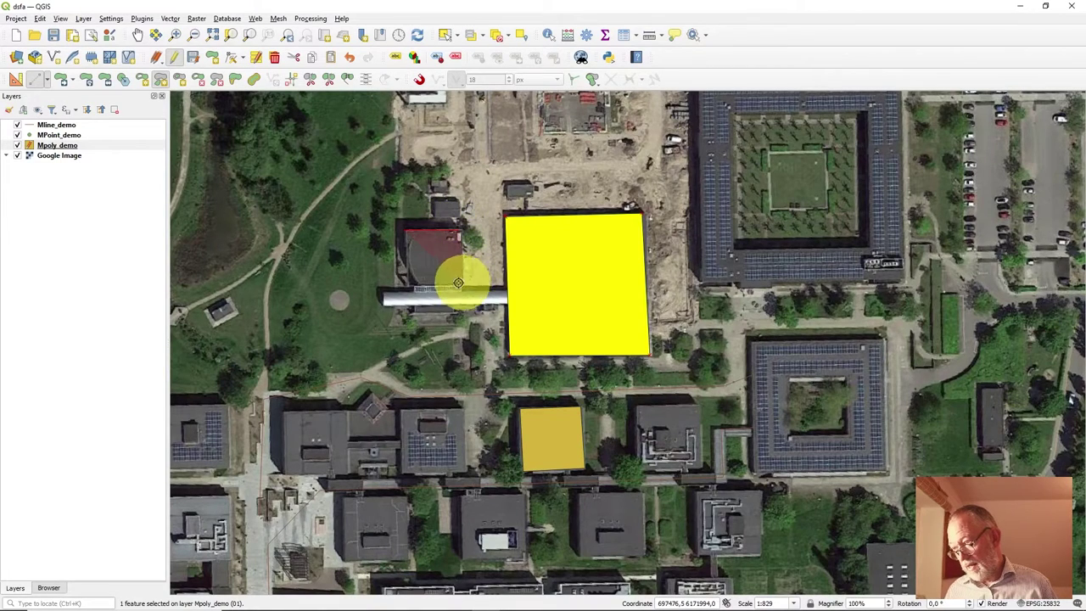
left_click(396, 271)
right_click(388, 263)
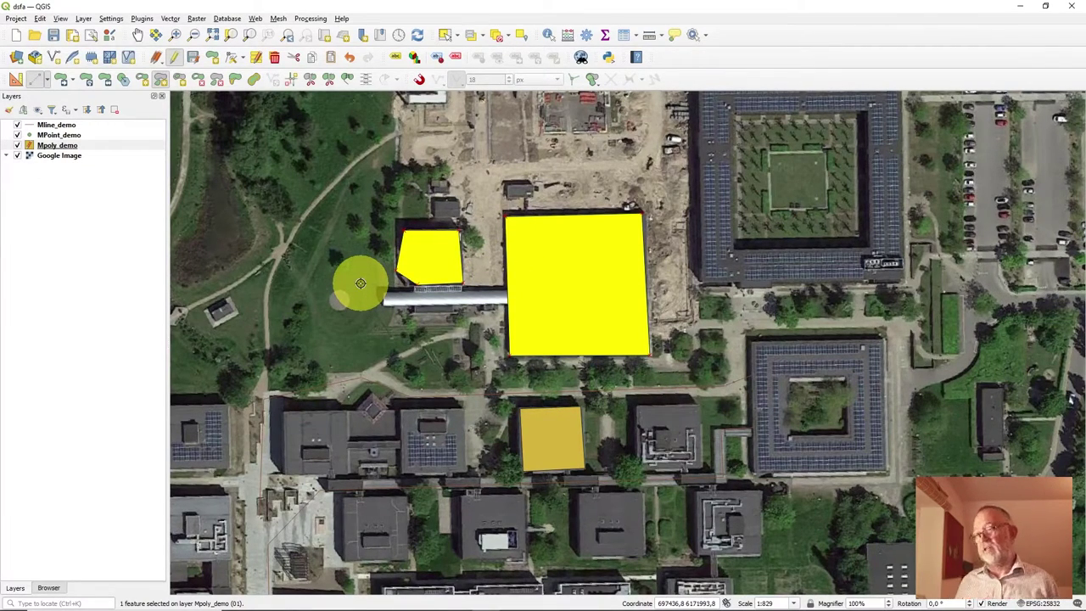
left_click(194, 58)
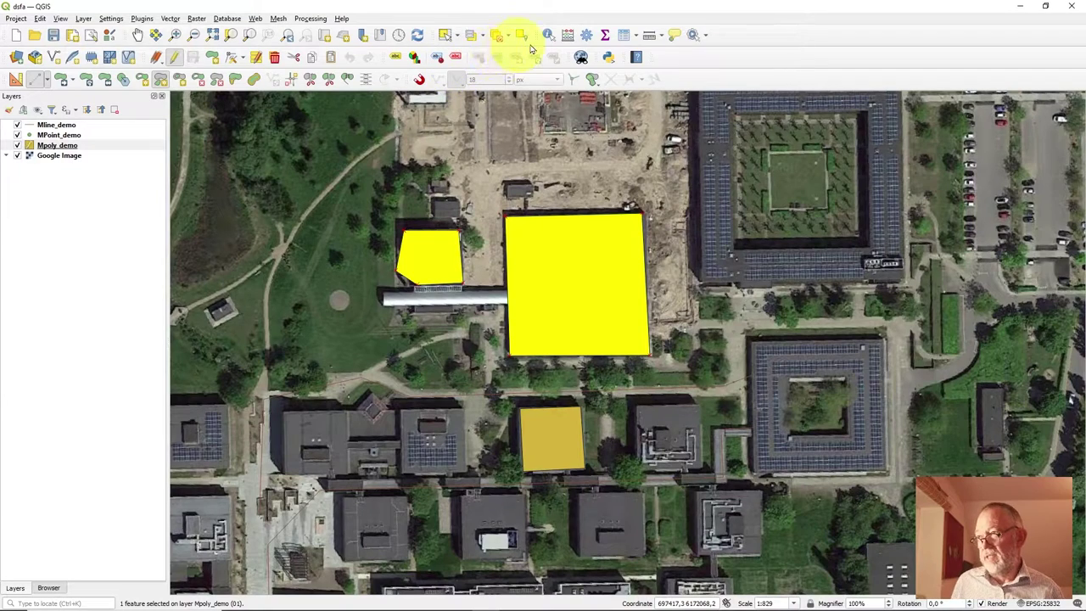
Select the small building polygon and the large two-part polygon one after the other on the map to check their extents
left_click(446, 37)
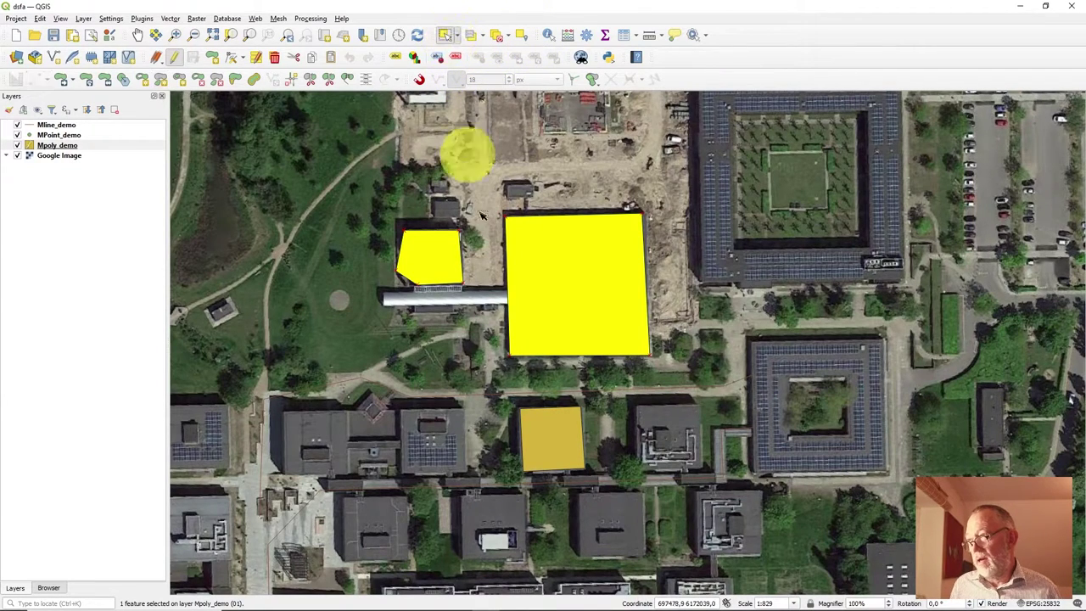
left_click(570, 449)
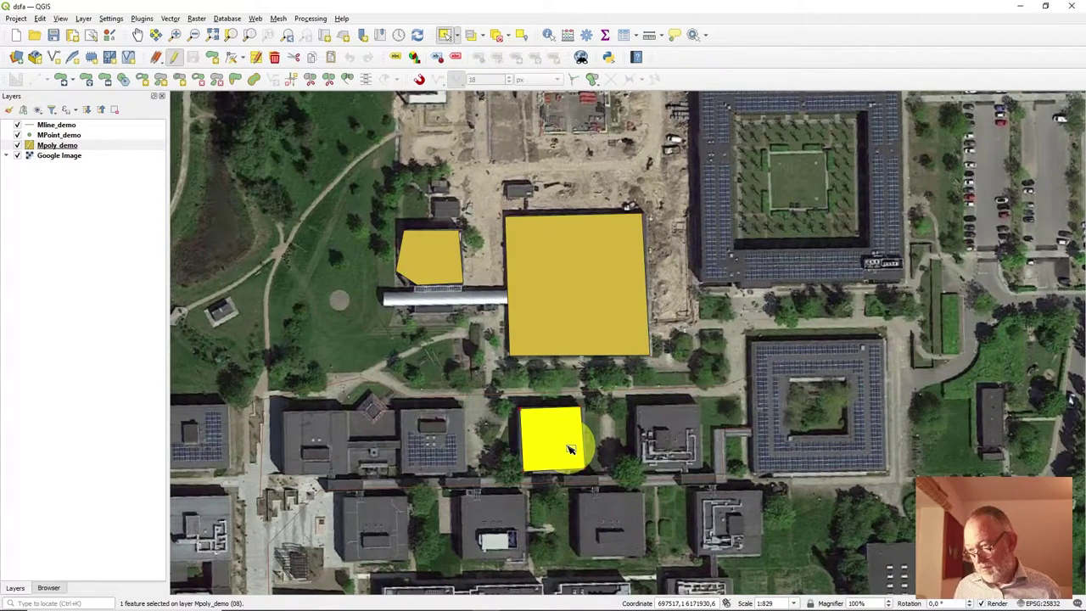
left_click(577, 257)
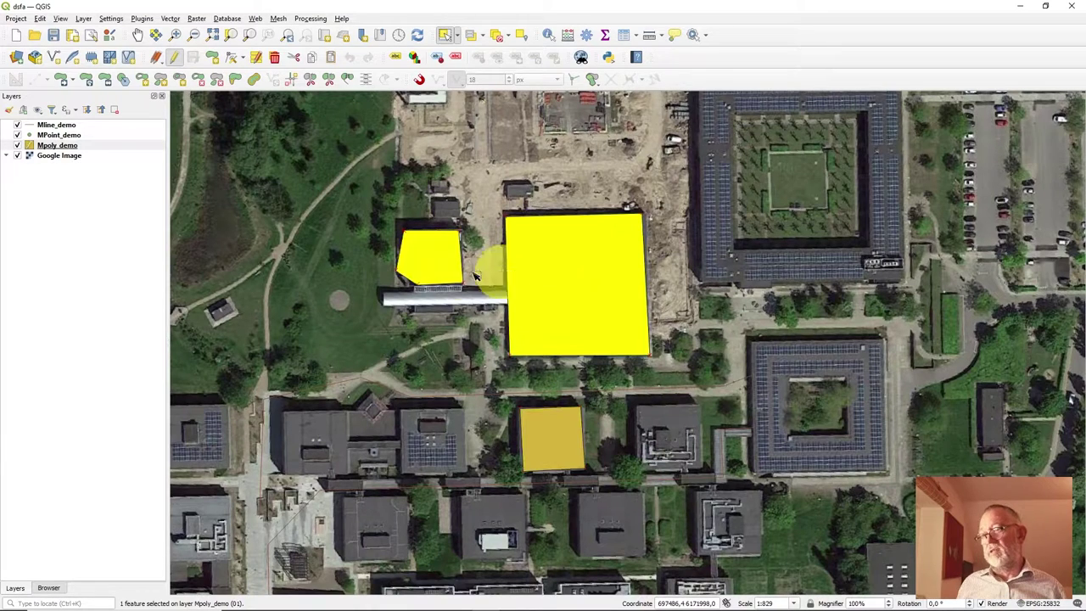
Check the Mpoly_demo attribute table against the map by selecting record 08 and record 01, and close the table
right_click(67, 148)
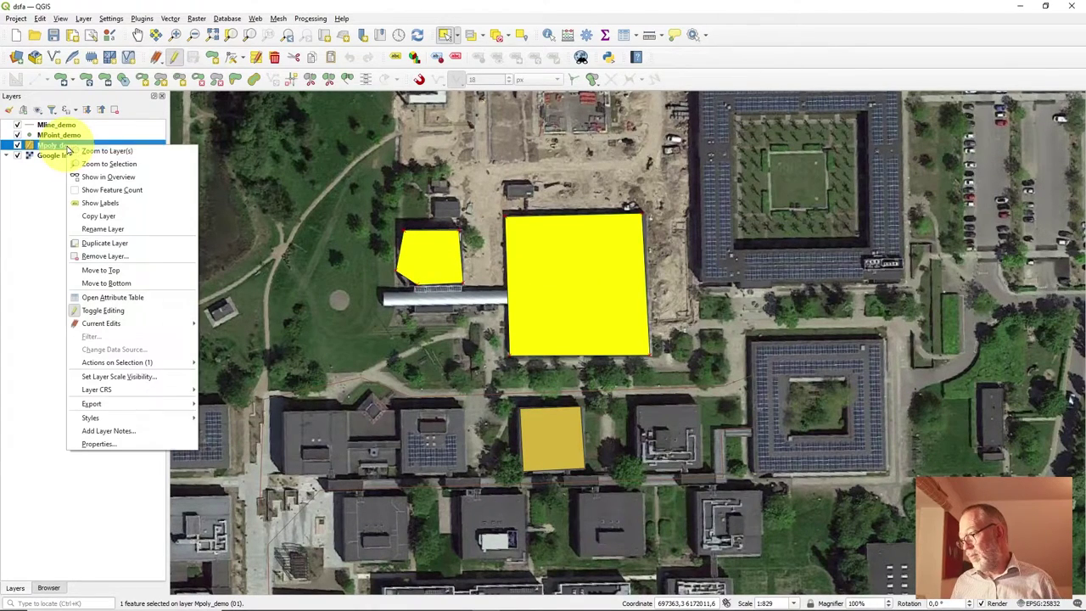
left_click(133, 307)
key("F6")
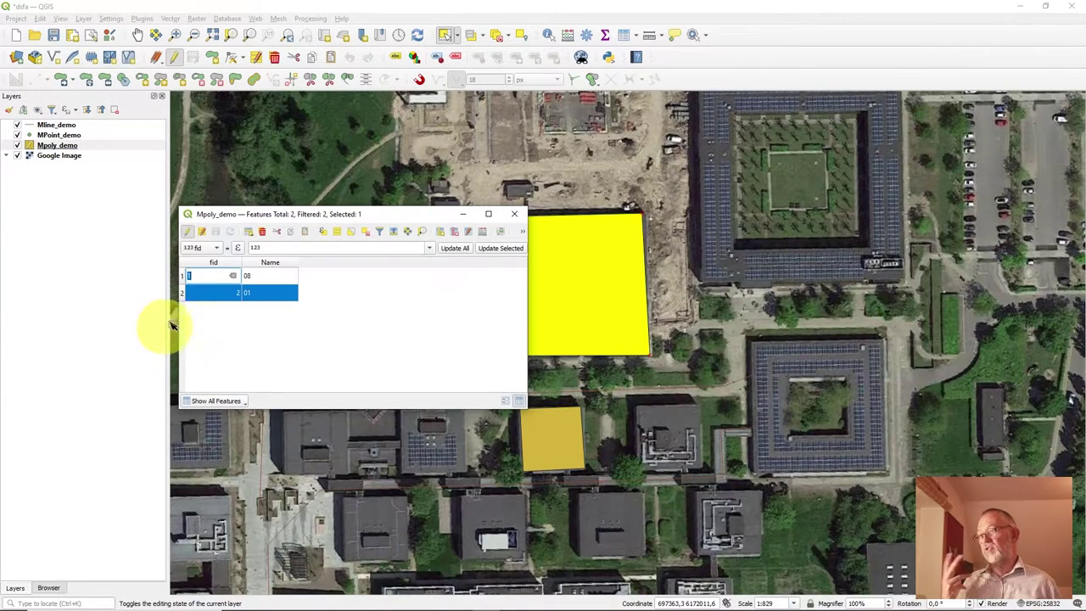
left_click_drag(312, 219, 186, 131)
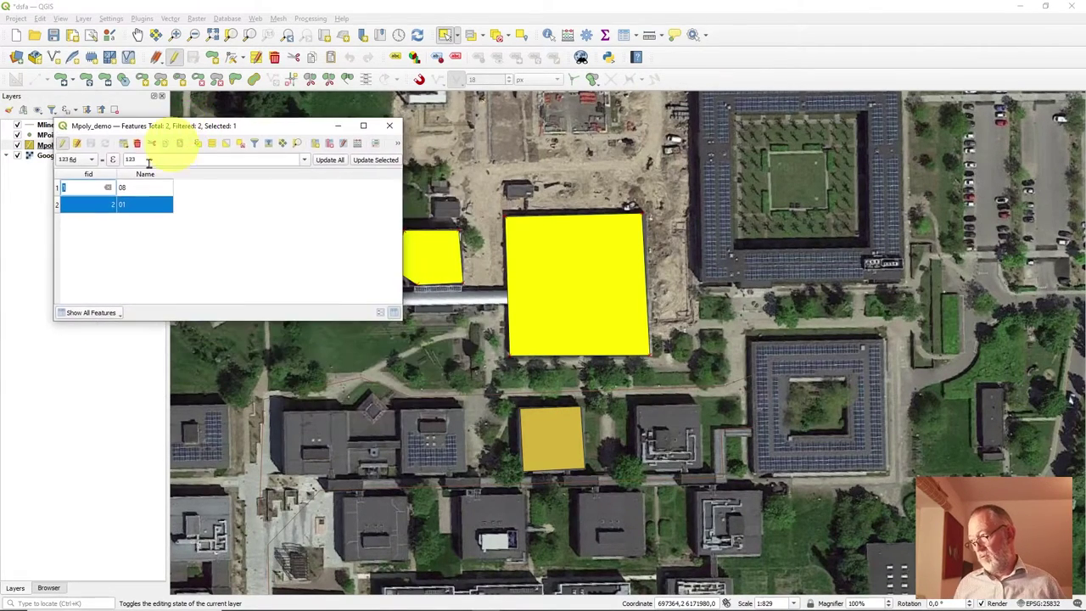
left_click(57, 189)
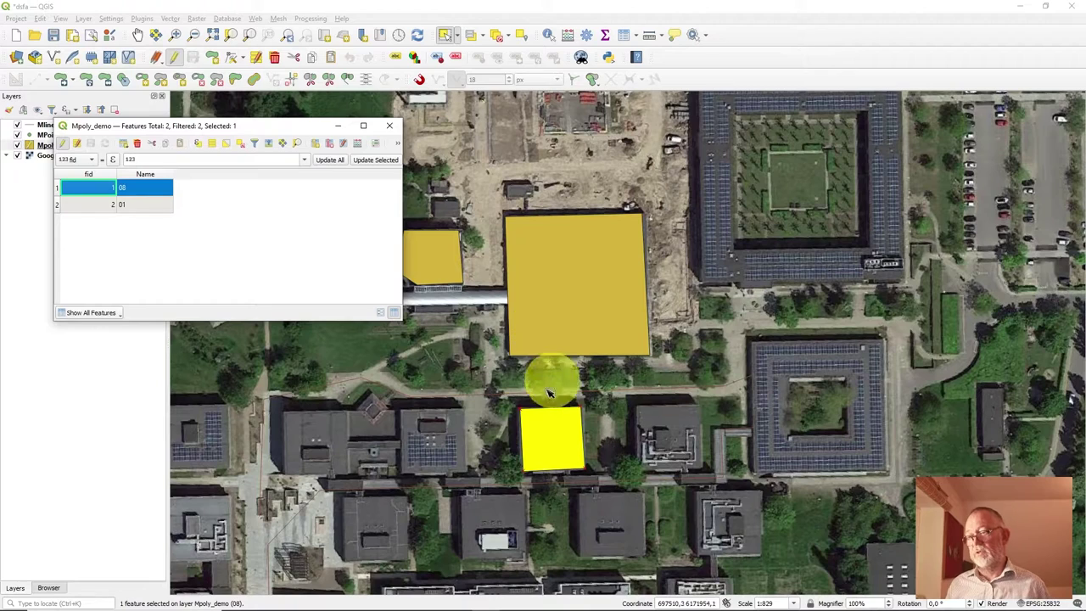
left_click(58, 204)
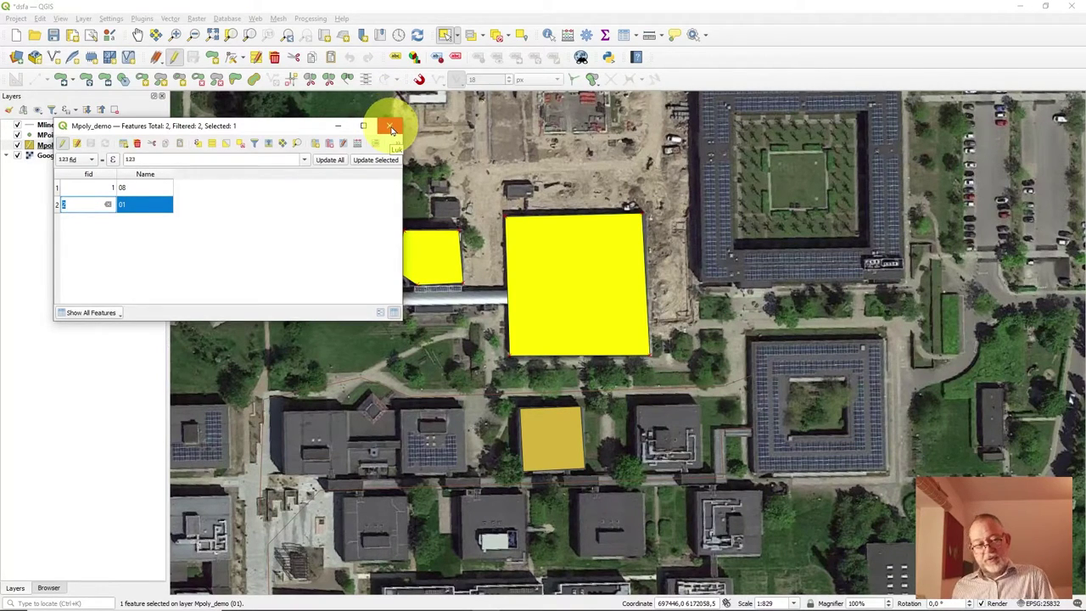
left_click(392, 128)
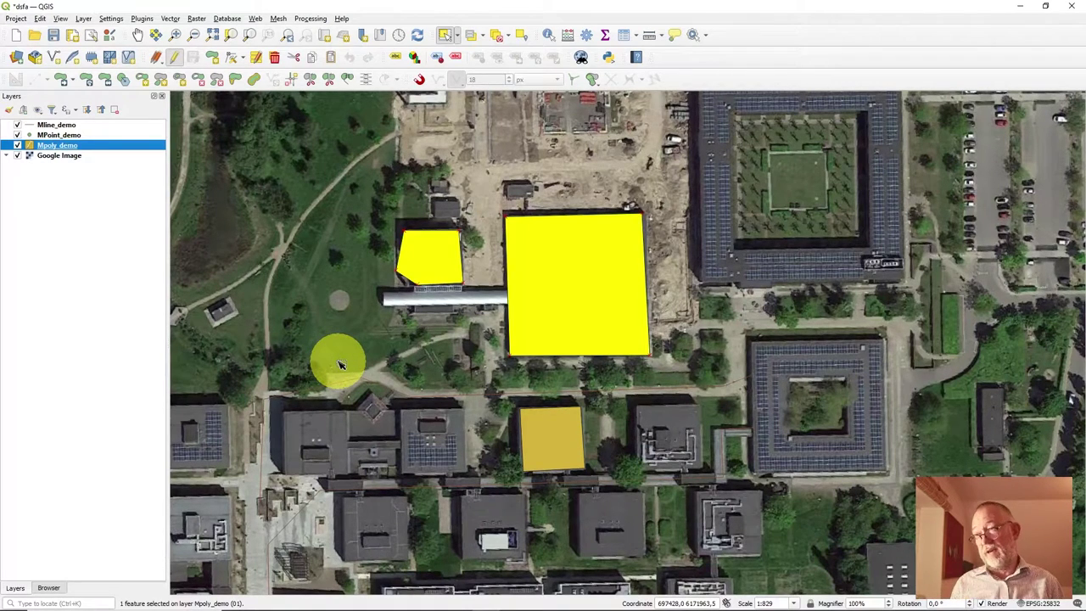
Enable snapping and apply it to All Layers
left_click(420, 79)
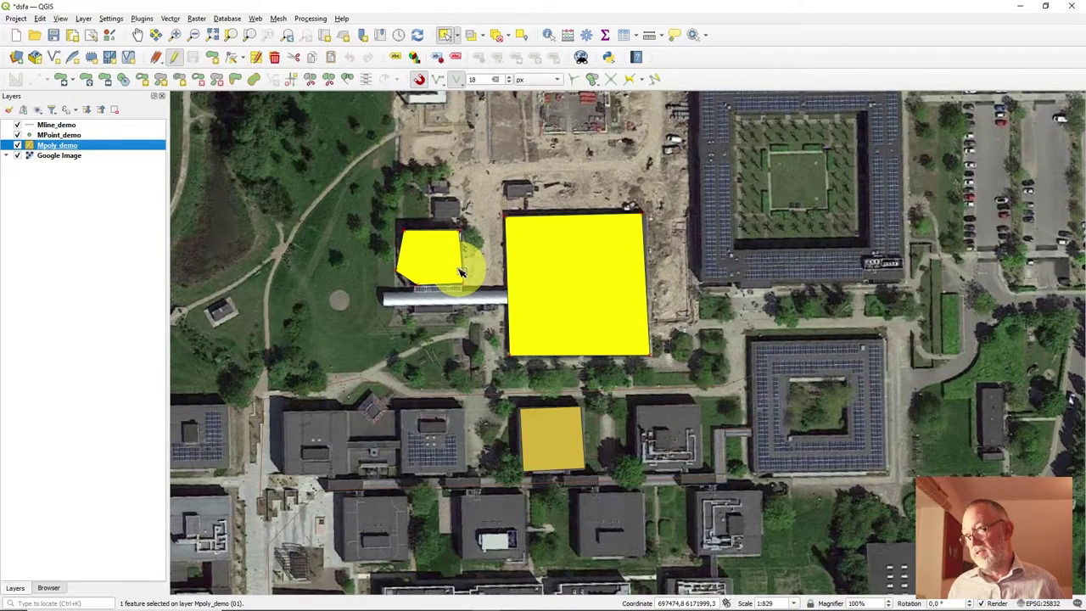
left_click(439, 85)
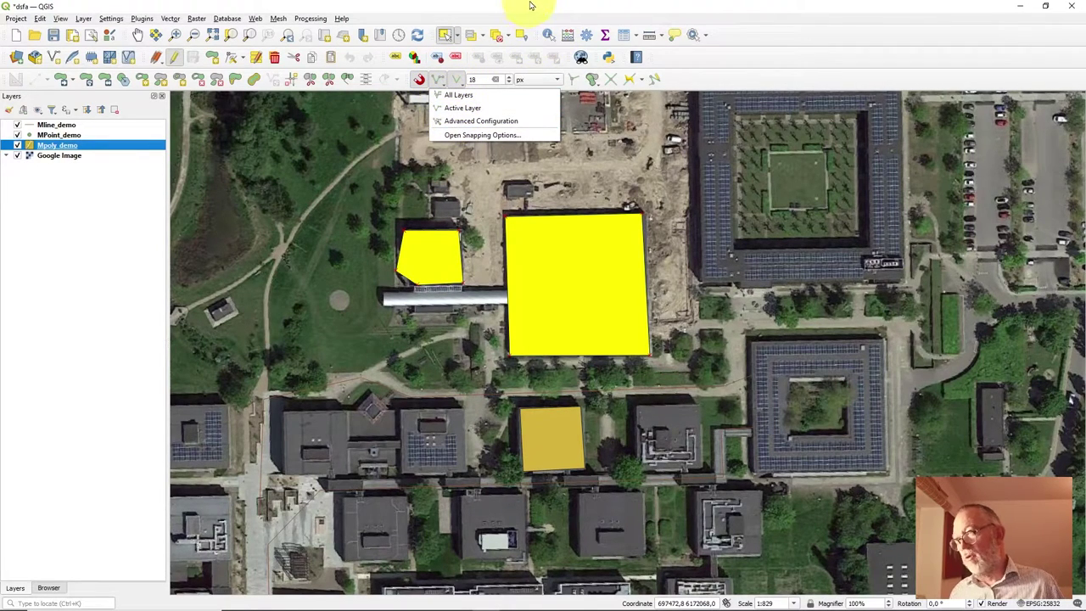
left_click(474, 94)
left_click(437, 79)
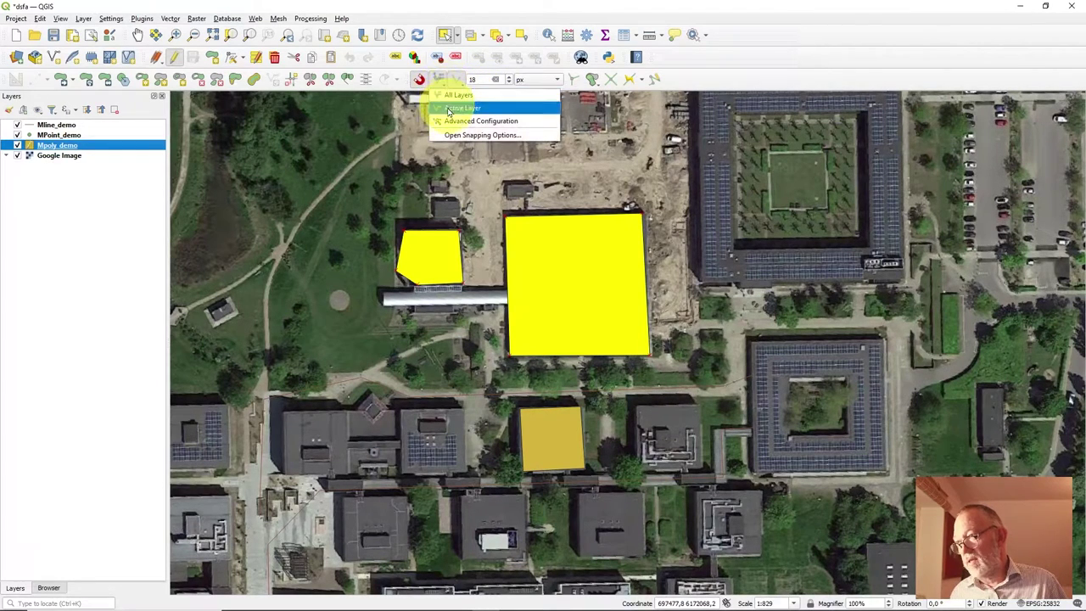
left_click(501, 95)
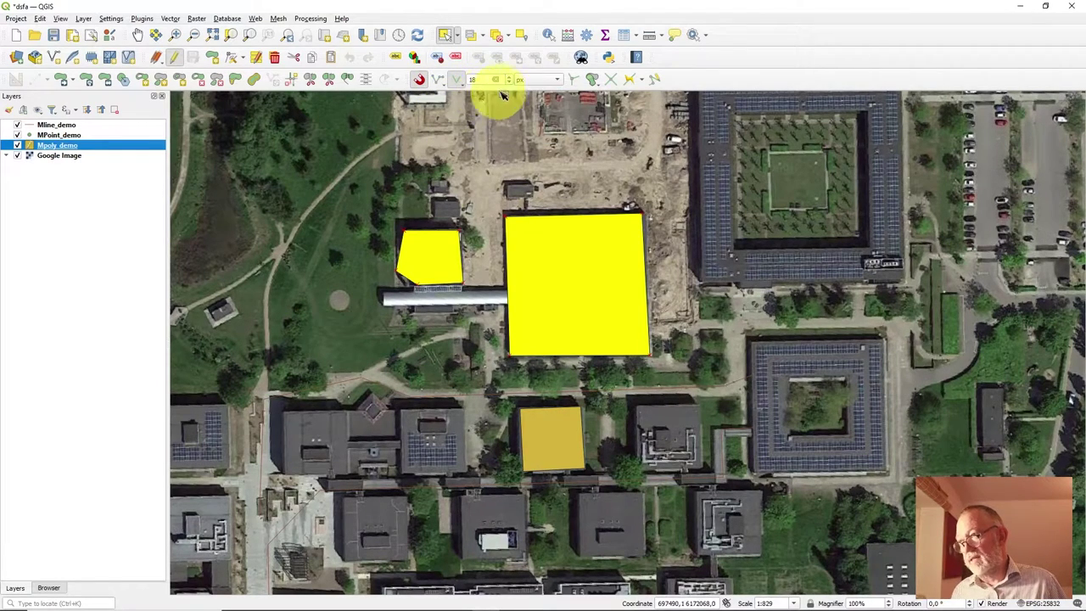
Set the snapping type to Segment and try it with Add Part along the large building's edge
left_click(459, 80)
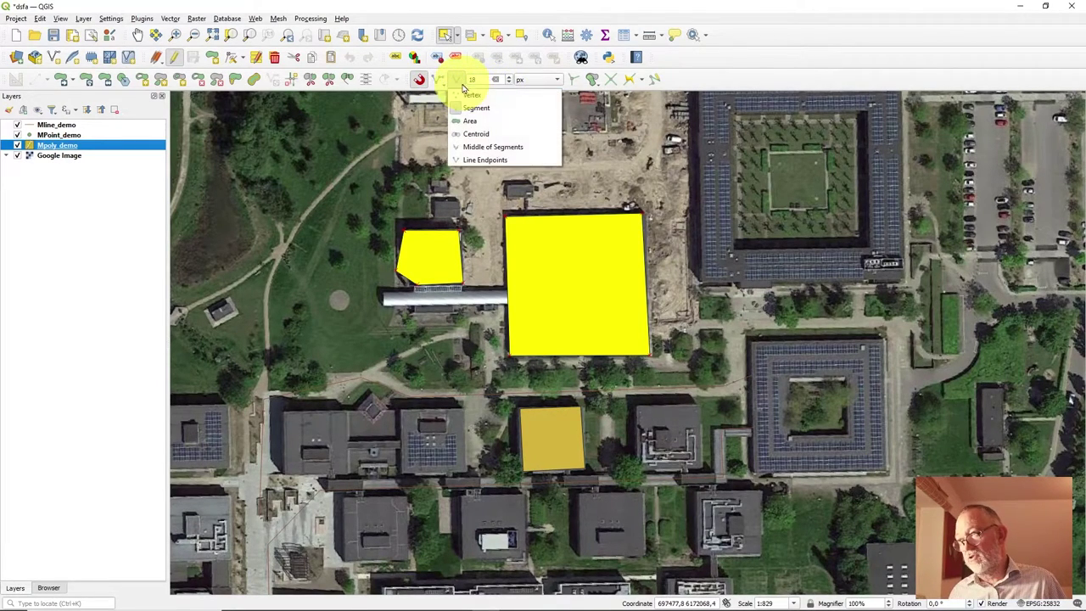
left_click(490, 107)
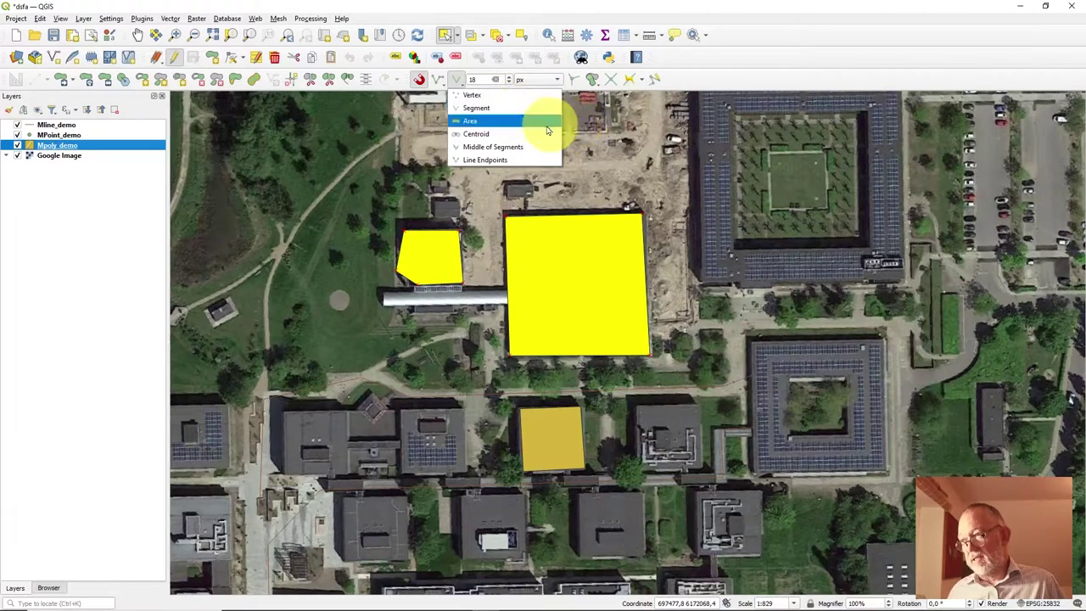
left_click(517, 122)
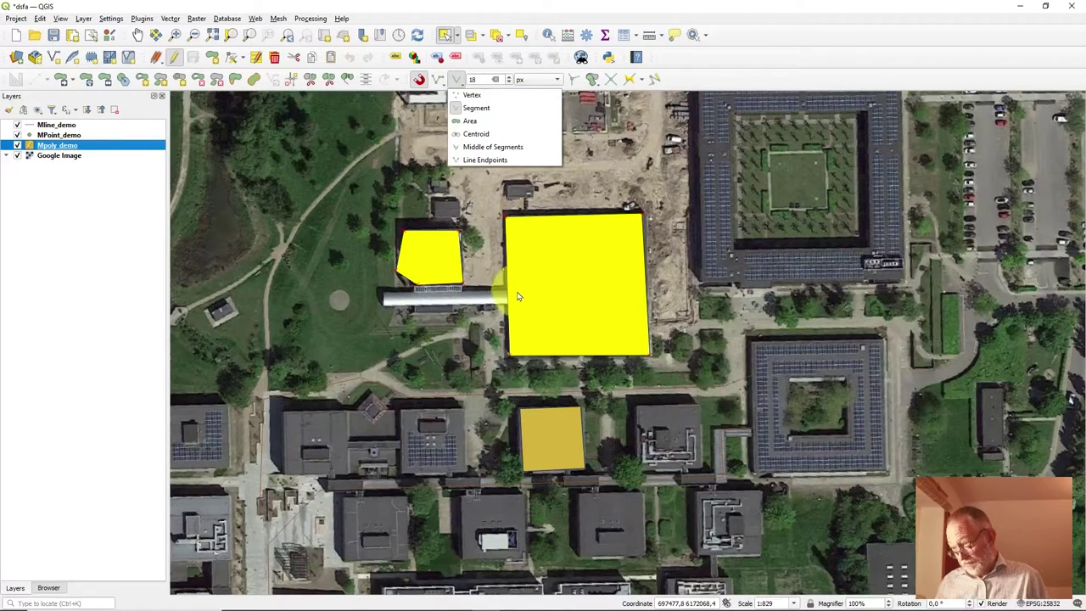
left_click(502, 114)
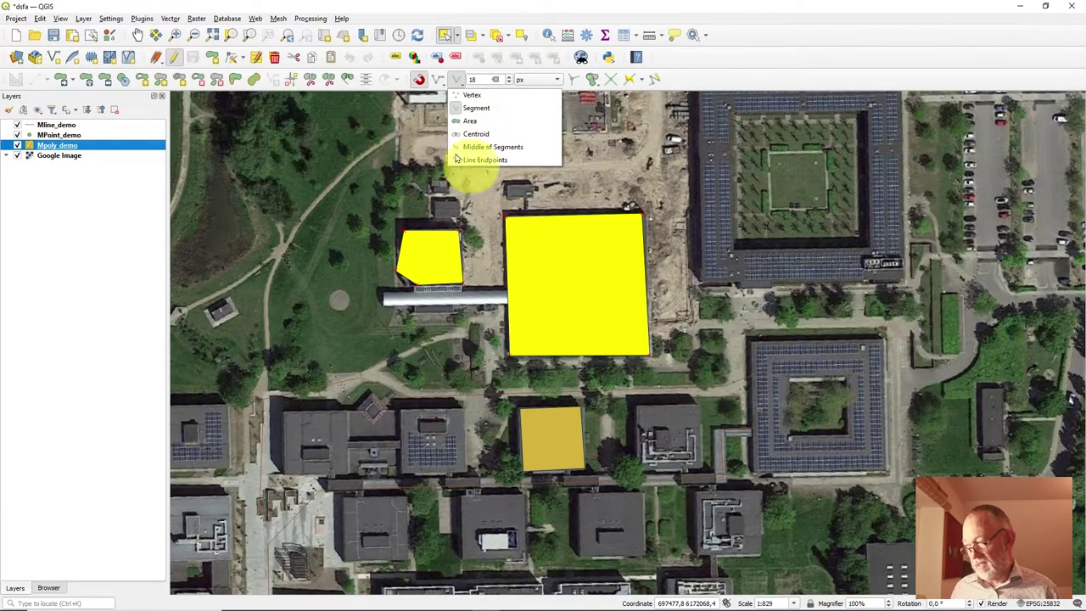
left_click(238, 104)
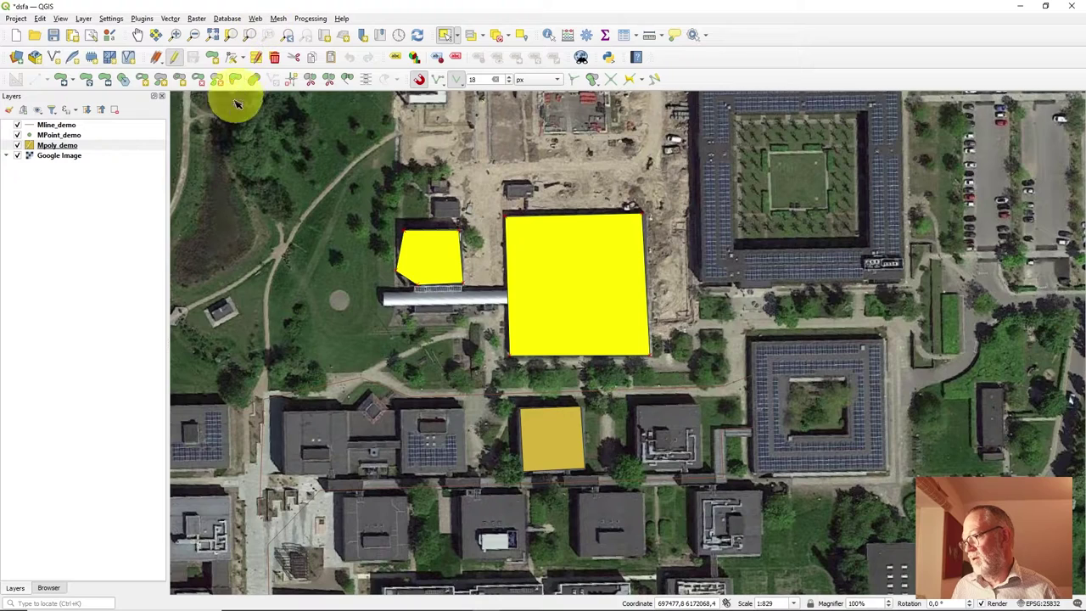
left_click(162, 81)
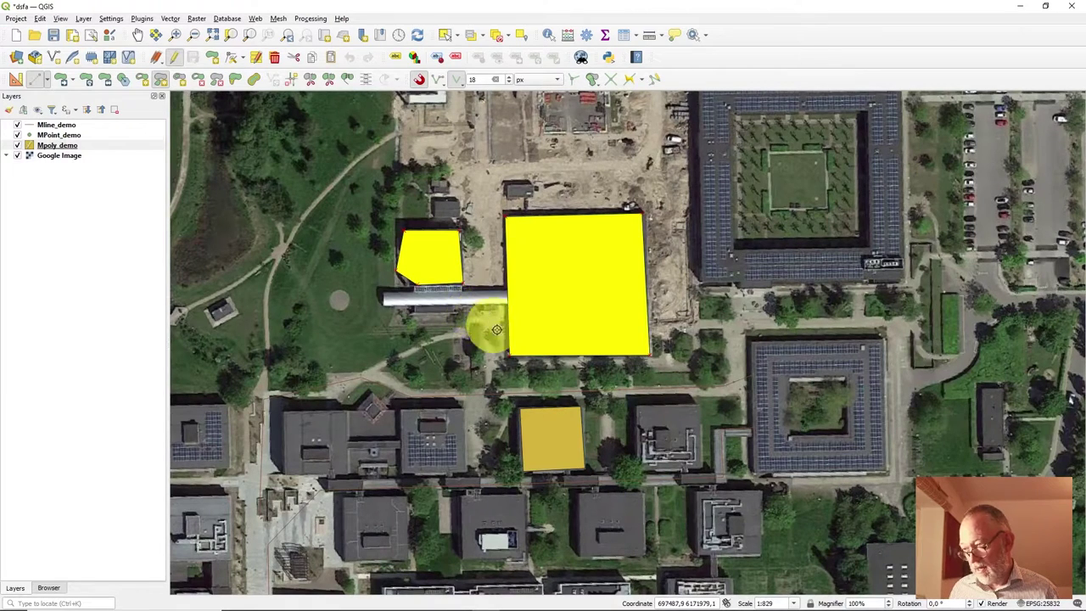
Switch the snapping type to Vertex and try it with Add Part at the large building's south-west corner
left_click(457, 79)
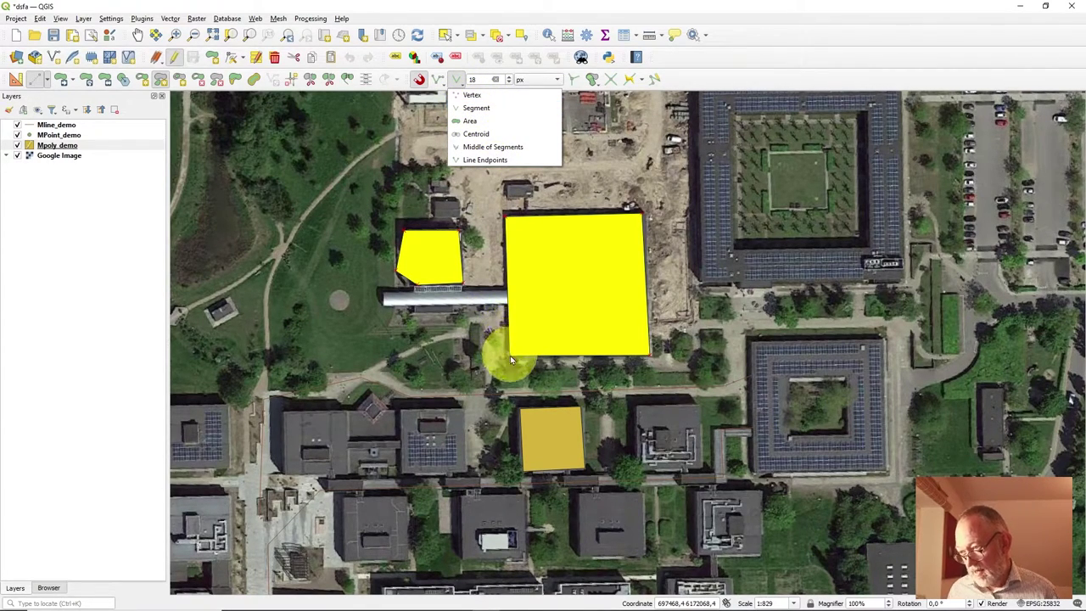
left_click(466, 95)
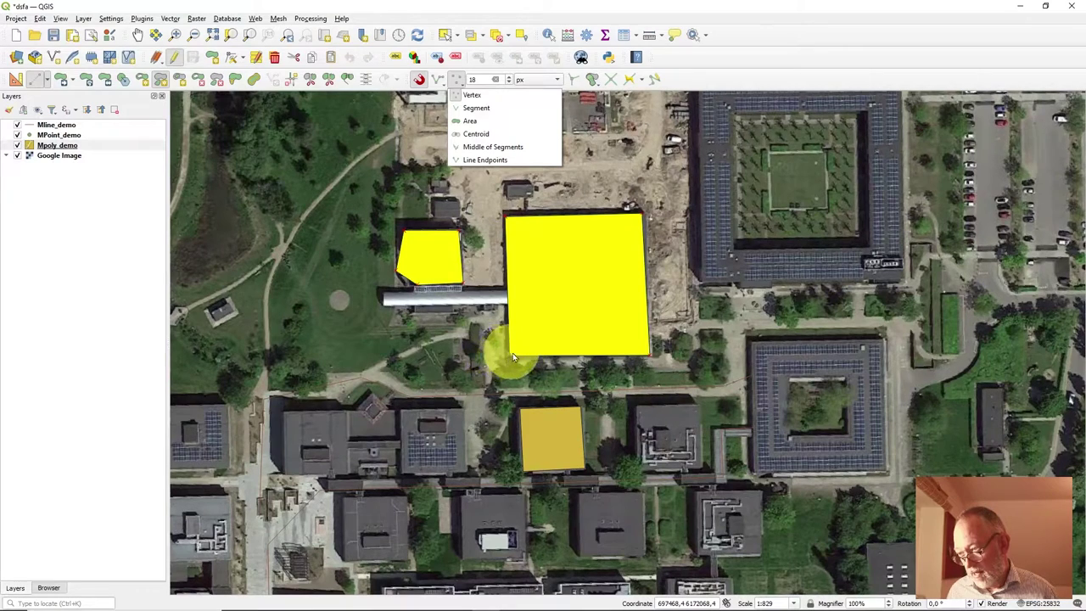
left_click(469, 110)
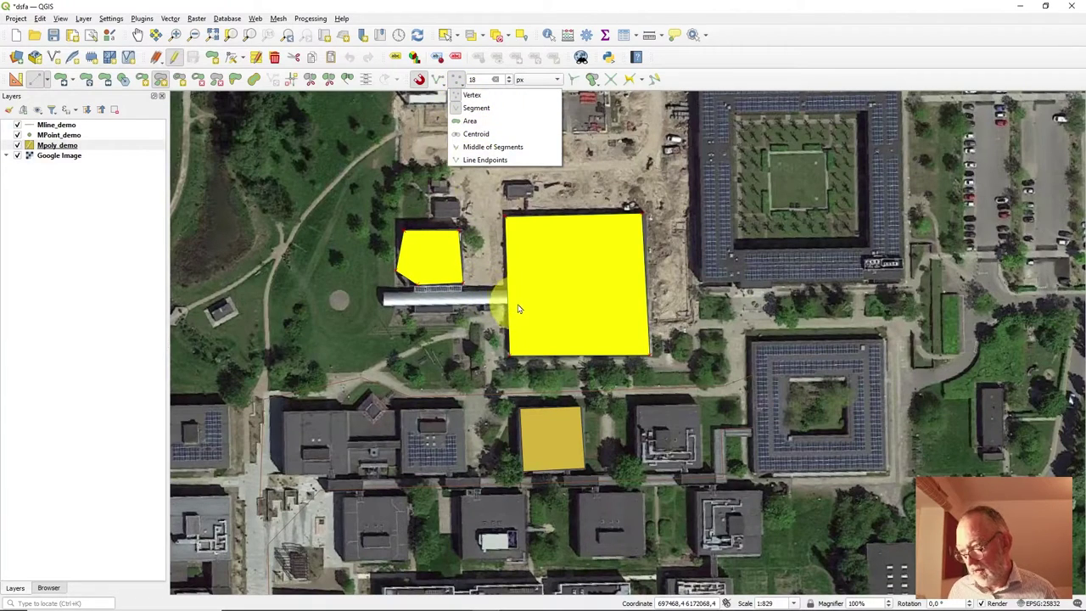
left_click(463, 111)
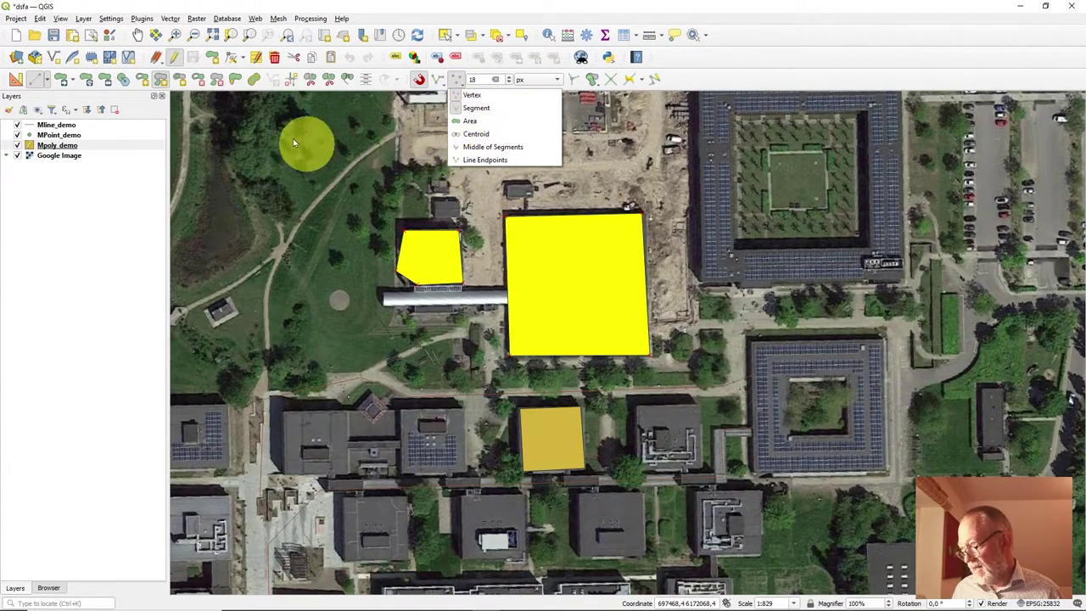
left_click(161, 80)
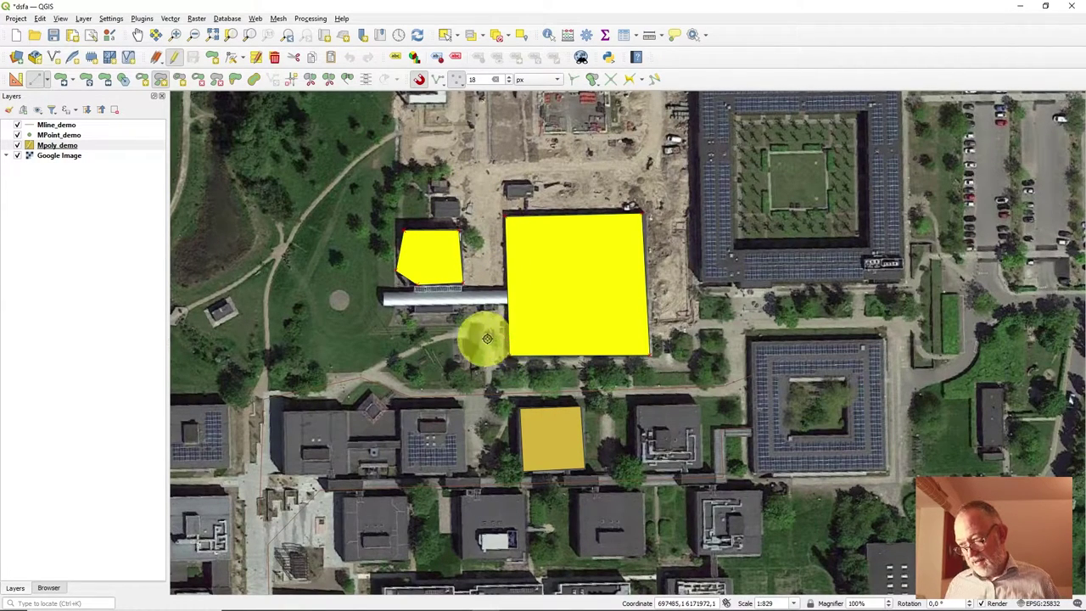
left_click(464, 81)
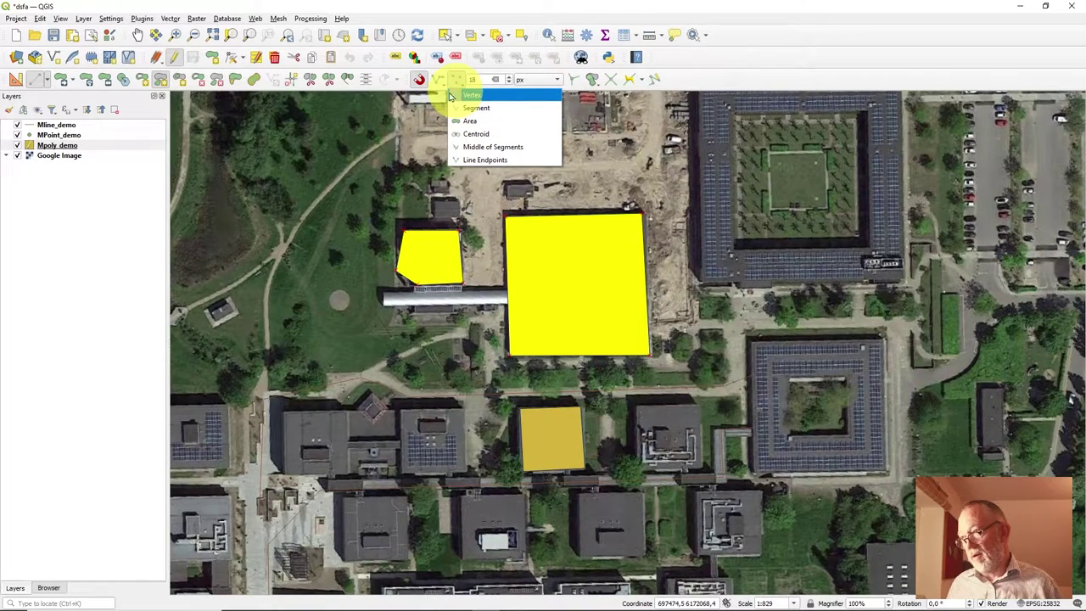
left_click(170, 105)
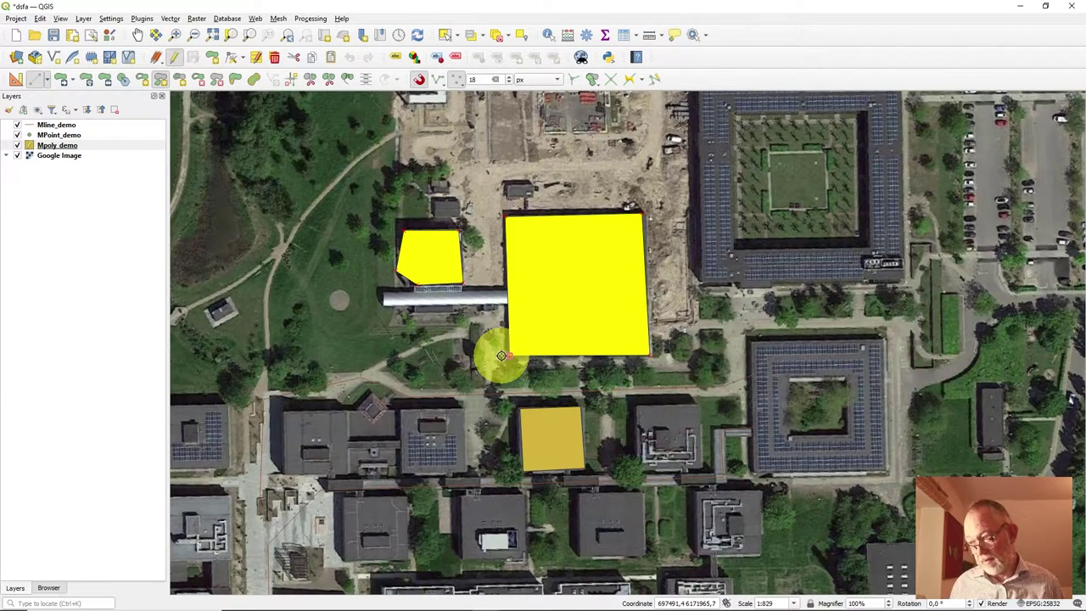
Set the snapping tolerance to 12 px and enable both Vertex and Segment snapping
left_click(486, 79)
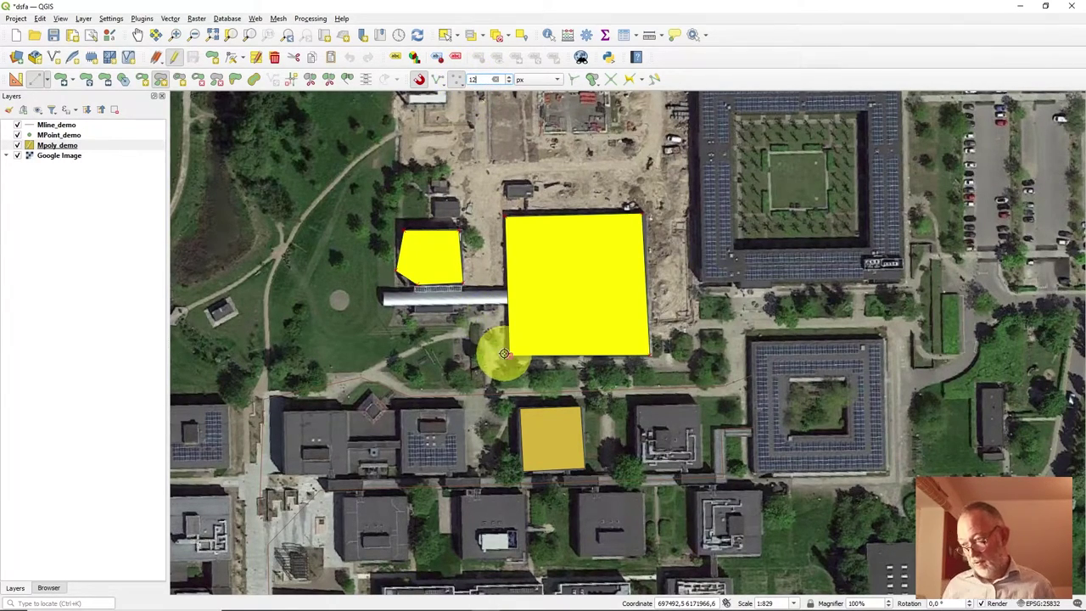
left_click(455, 80)
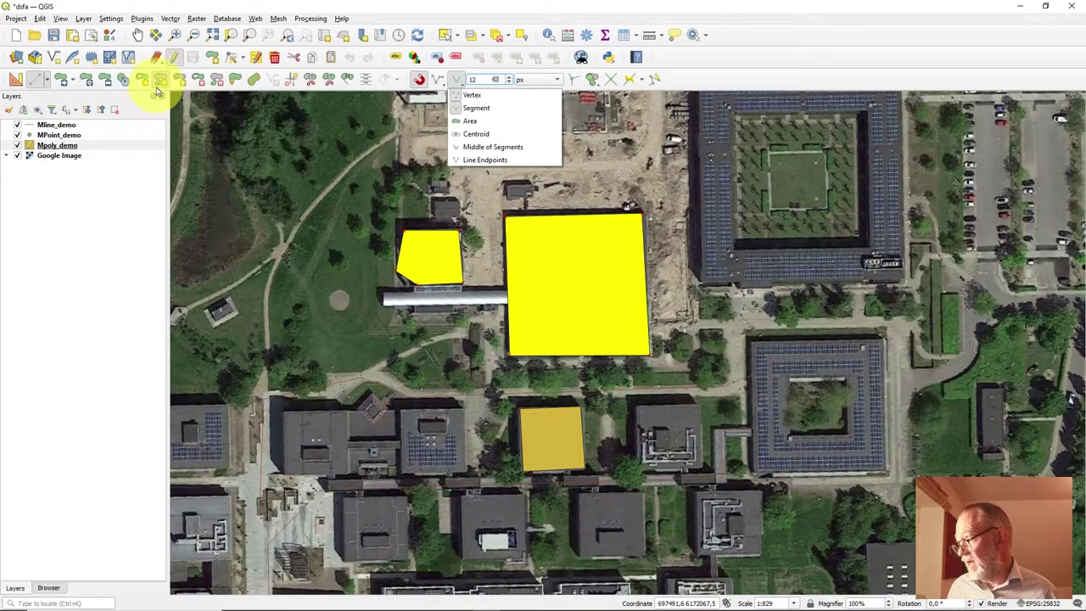
left_click(237, 194)
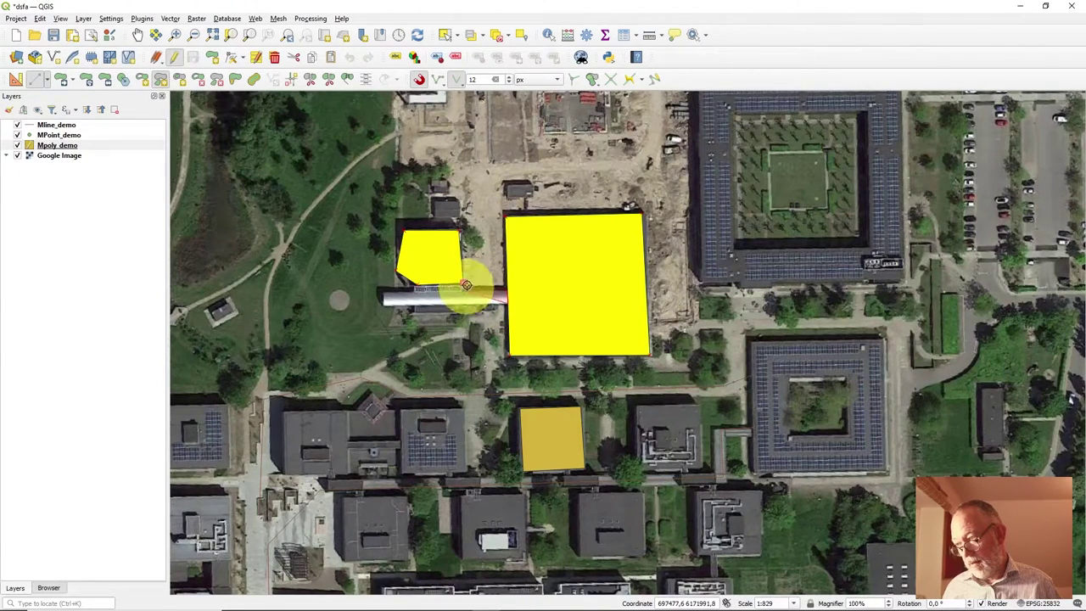
Add a third part to polygon 01 outlining the long narrow walkway, snapped to the large building, and inspect the shared edge
left_click(381, 303)
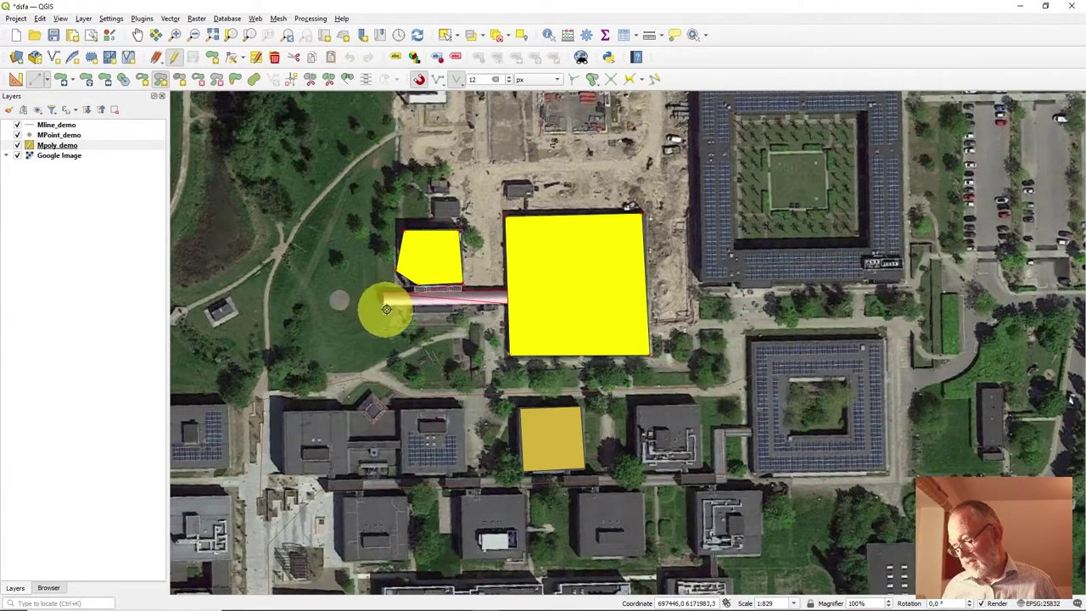
right_click(449, 305)
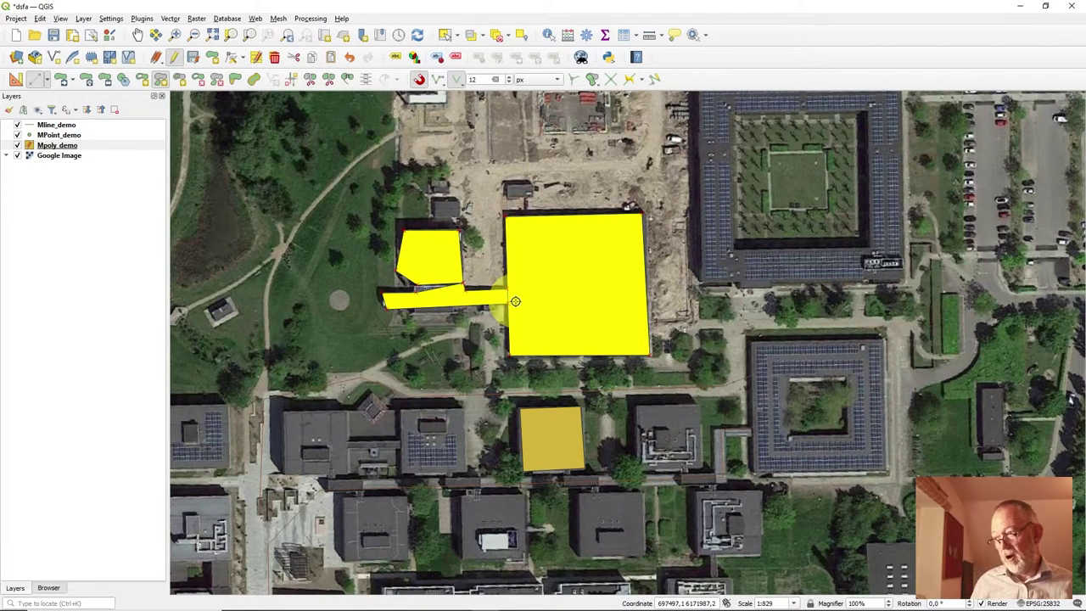
scroll(510, 301, "up", 3)
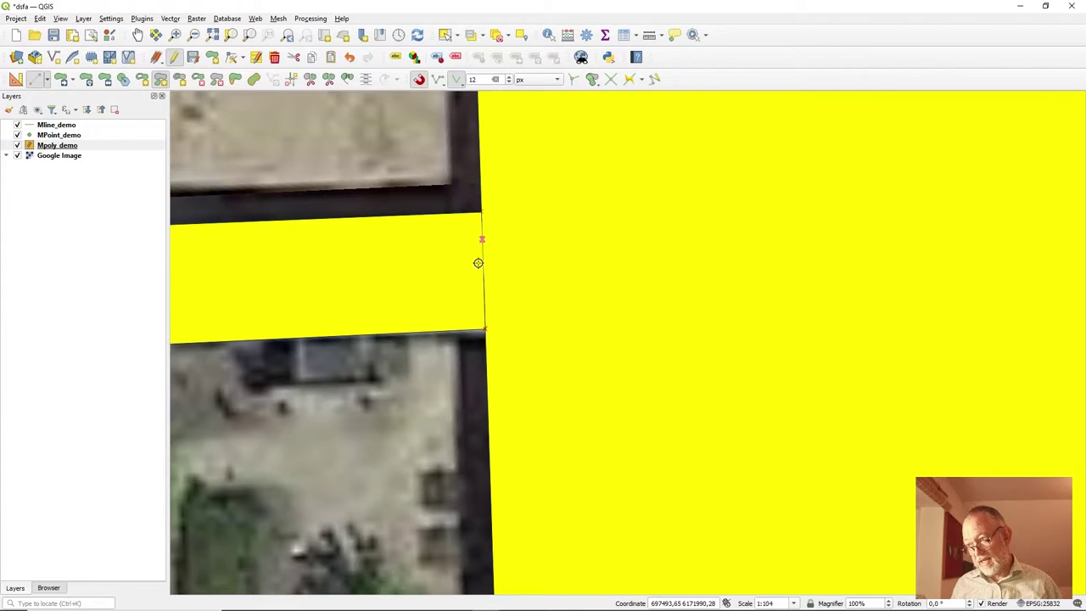
scroll(472, 284, "down", 3)
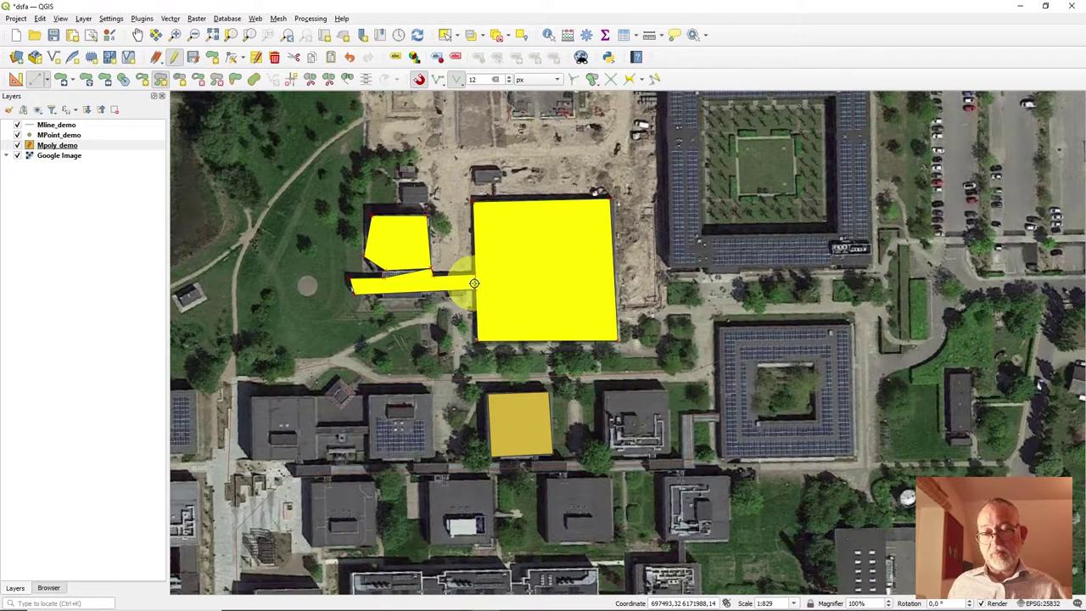
scroll(473, 283, "up", 2)
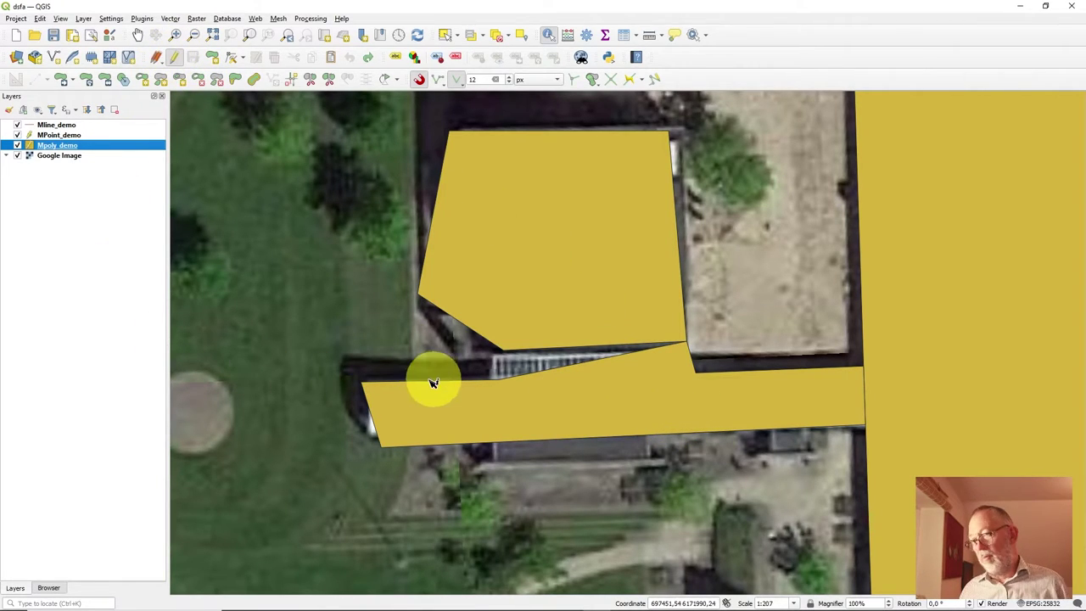
scroll(611, 376, "down", 4)
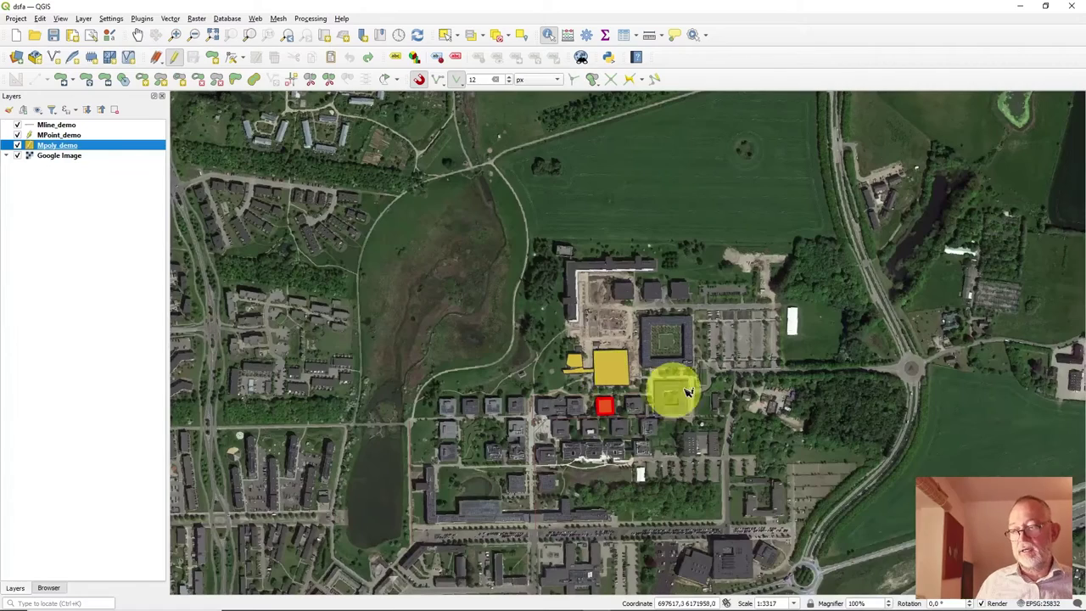
Style the Mpoly_demo polygons with the hashed black / fill preset and recolour their outline red (#f60000)
scroll(687, 392, "up", 1)
scroll(694, 389, "up", 1)
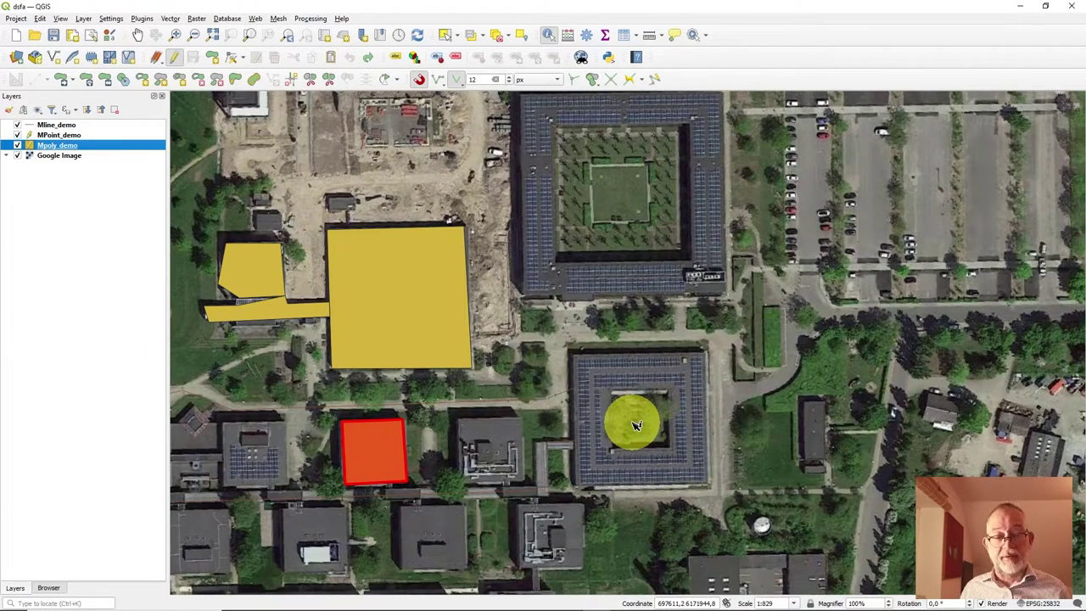
scroll(637, 414, "up", 1)
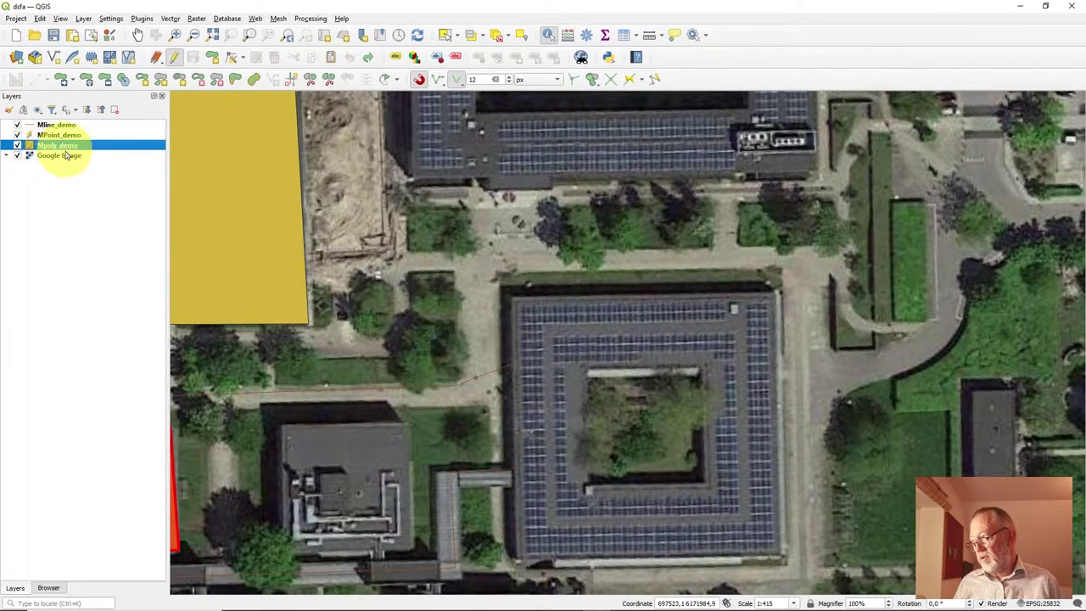
left_click(6, 111)
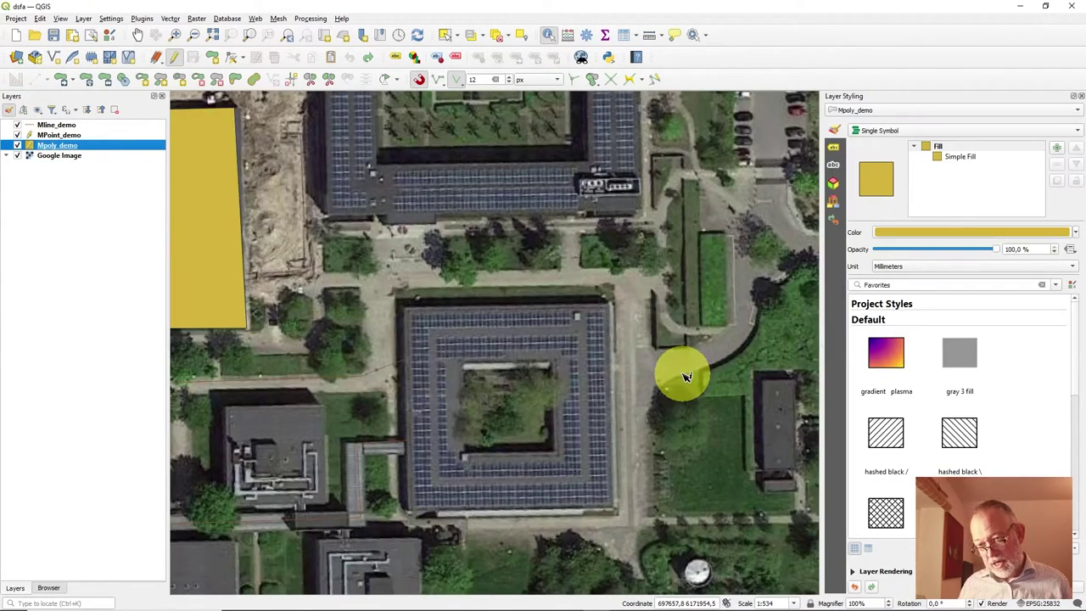
left_click(885, 432)
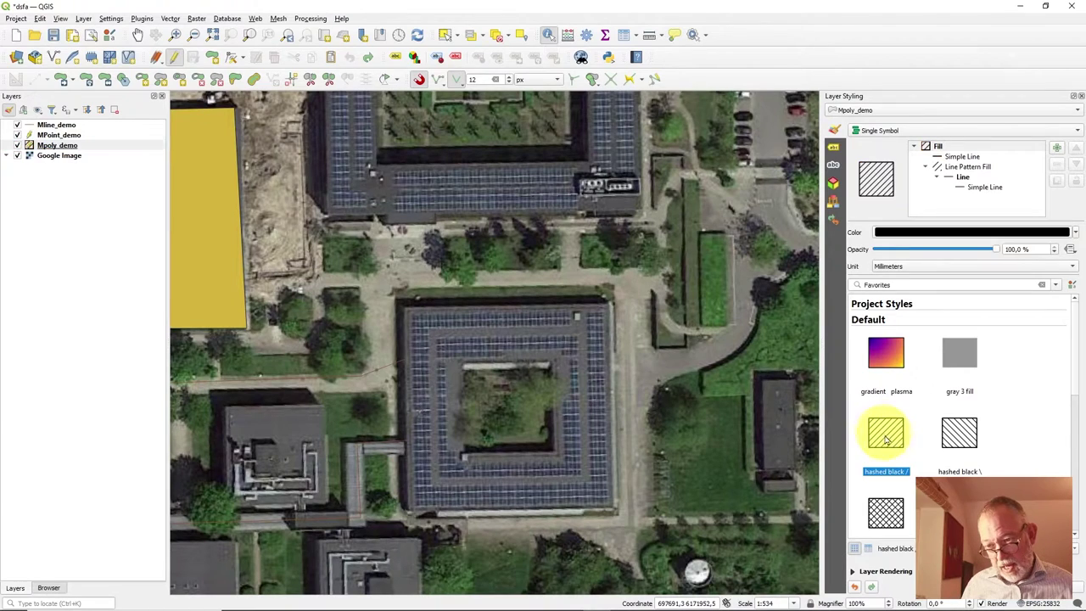
left_click(948, 157)
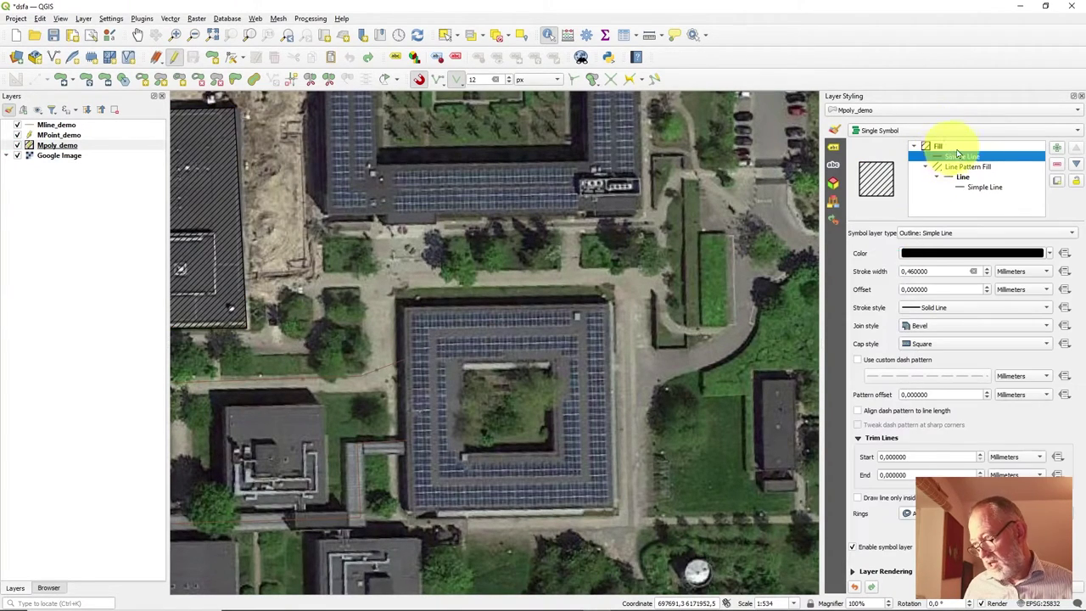
left_click(1034, 254)
left_click(1030, 374)
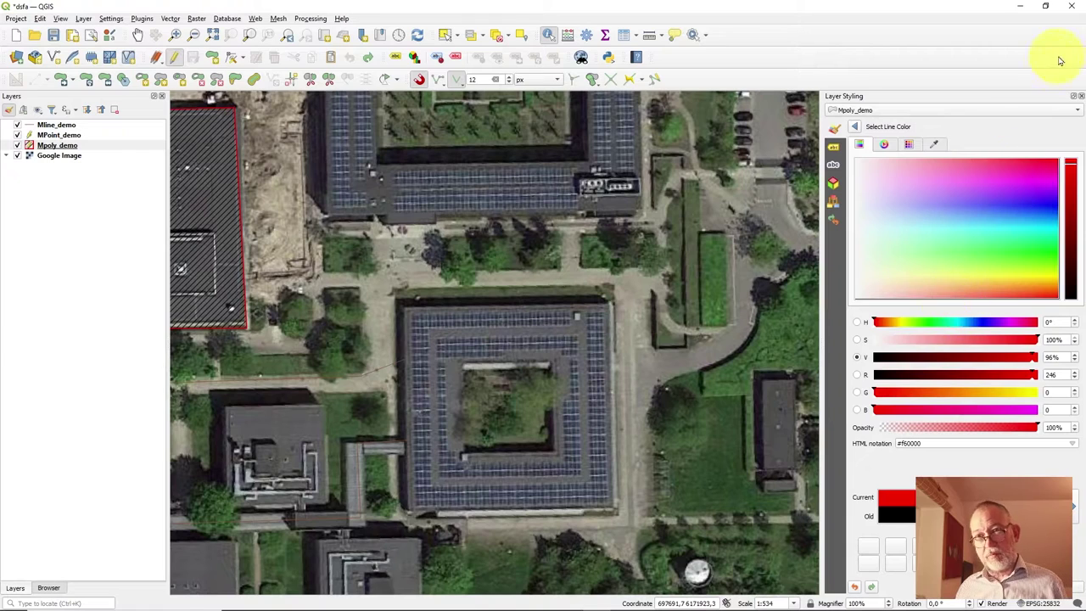
left_click(1079, 96)
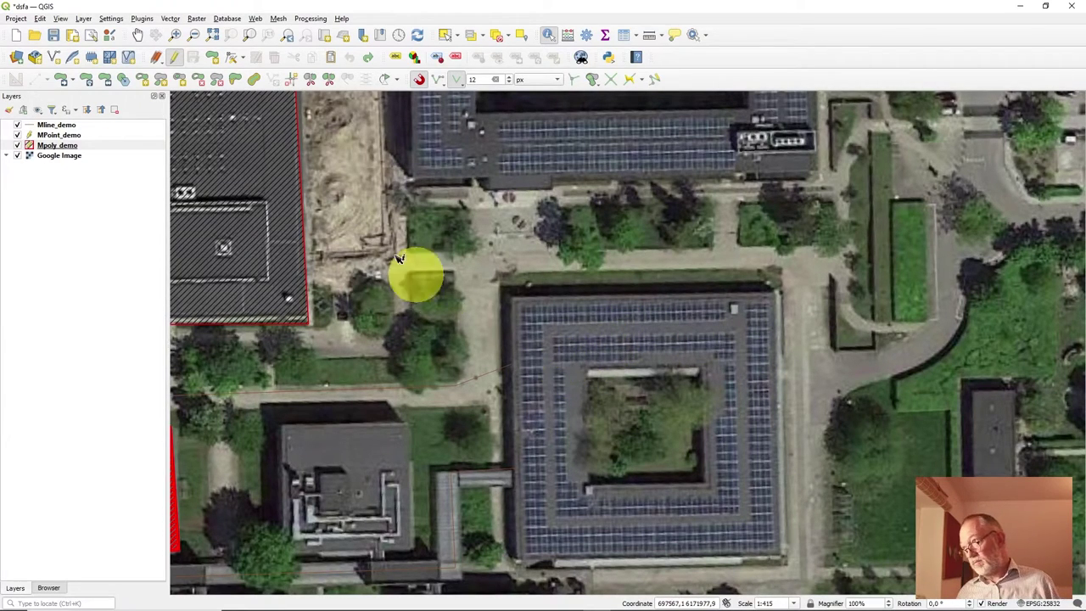
Digitize a new Mpoly_demo polygon around the outer edge of the square courtyard building and name it 01
left_click(212, 57)
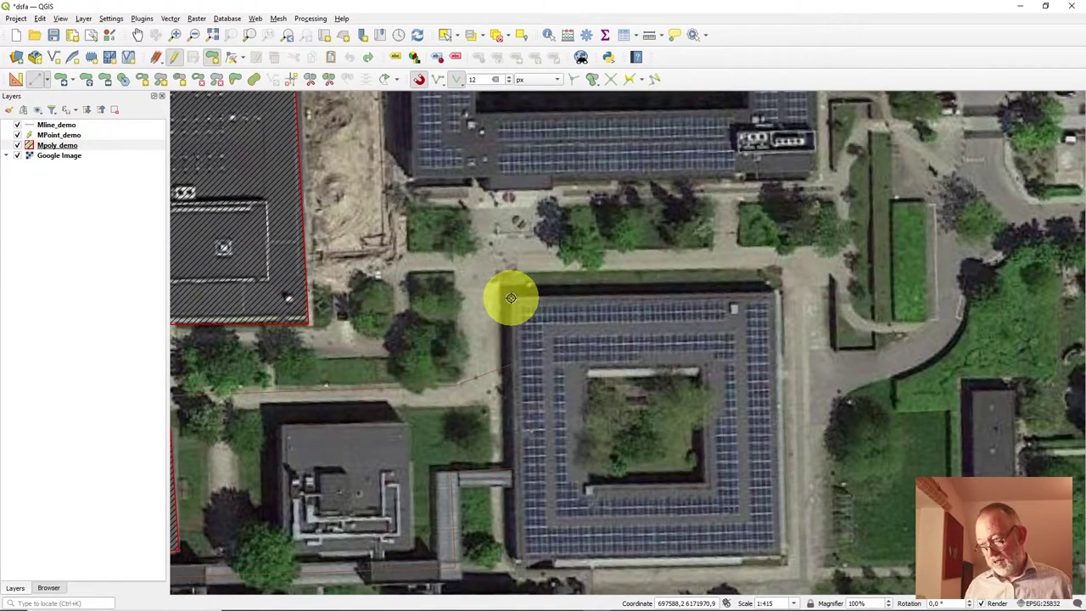
left_click(516, 559)
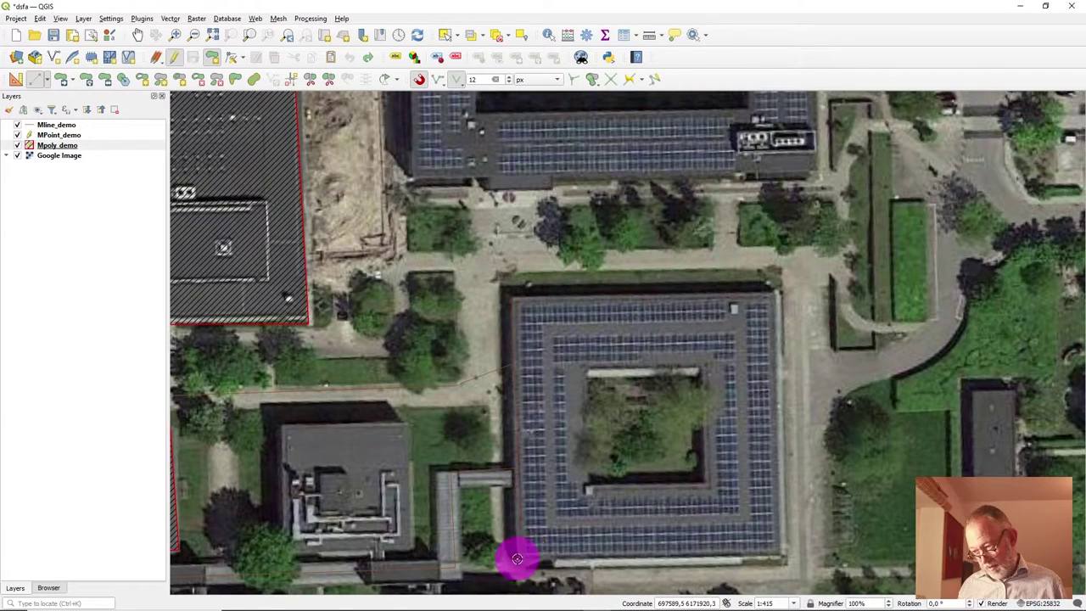
left_click(775, 551)
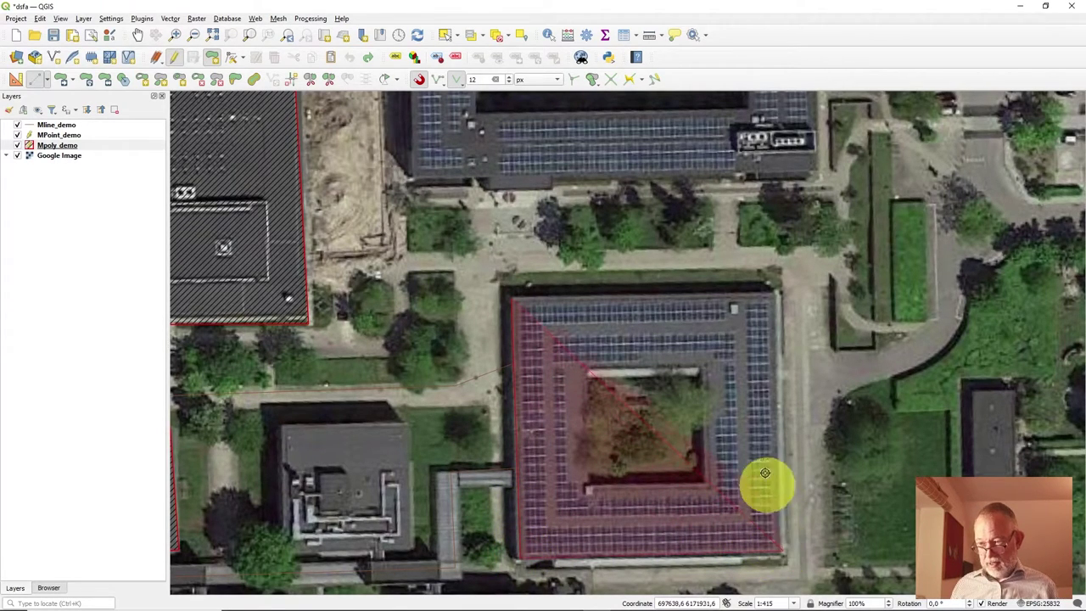
left_click(773, 291)
right_click(730, 294)
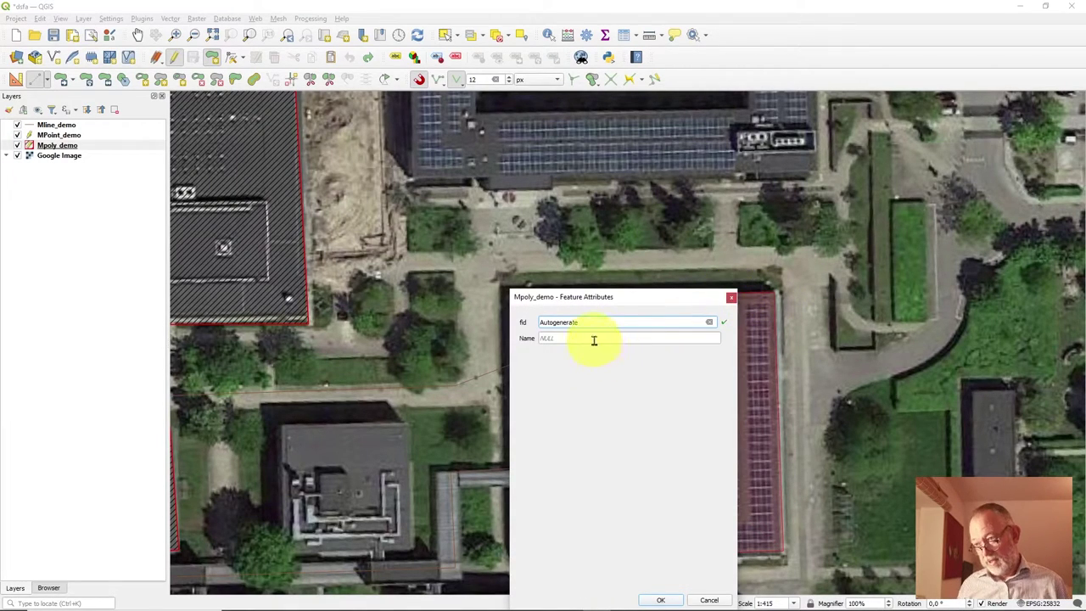
left_click(594, 340)
type("0")
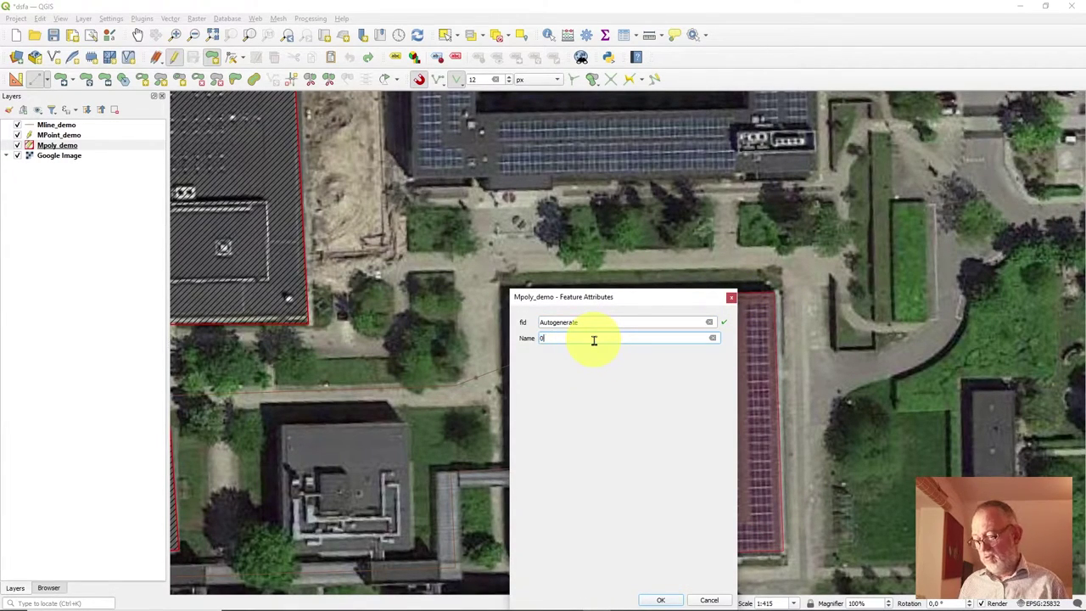
type("1")
key("Return")
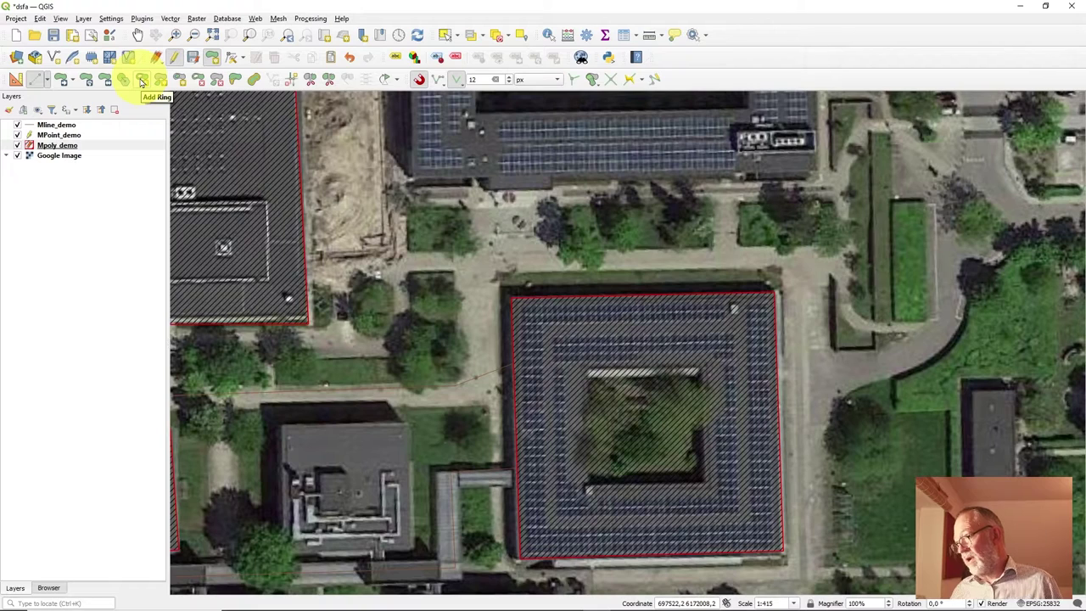
Cut the inner courtyard out of the square building polygon with Add Ring, tracing its four corners
left_click(142, 80)
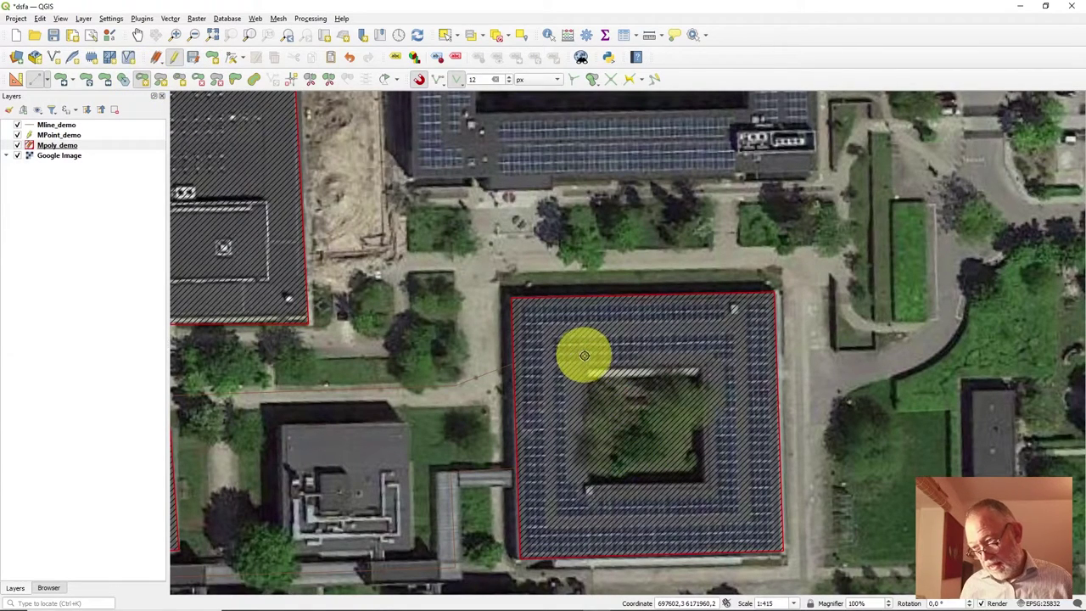
left_click(587, 370)
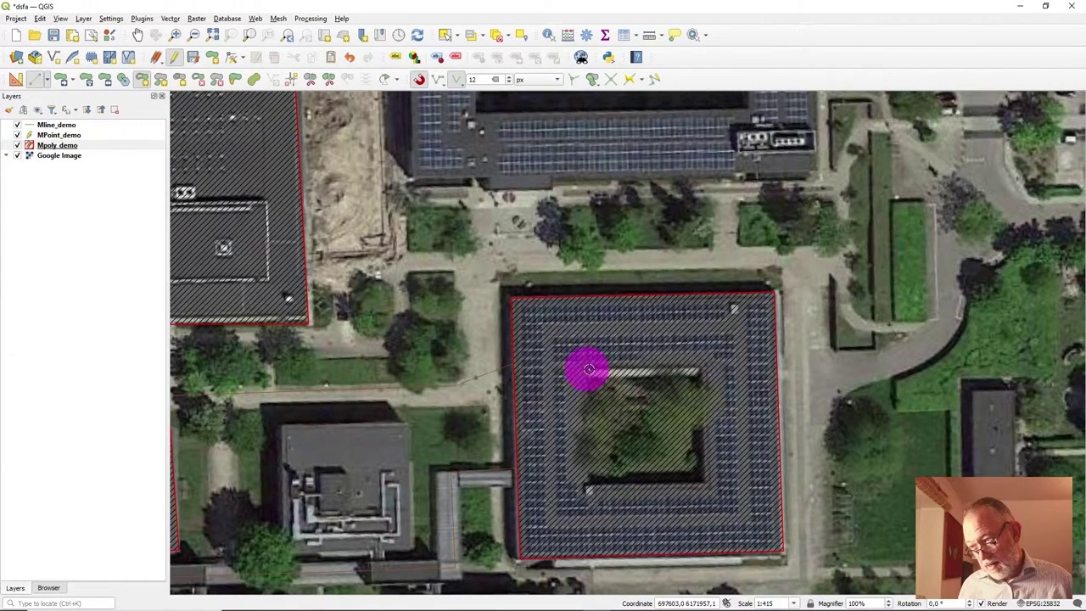
left_click(699, 369)
left_click(703, 481)
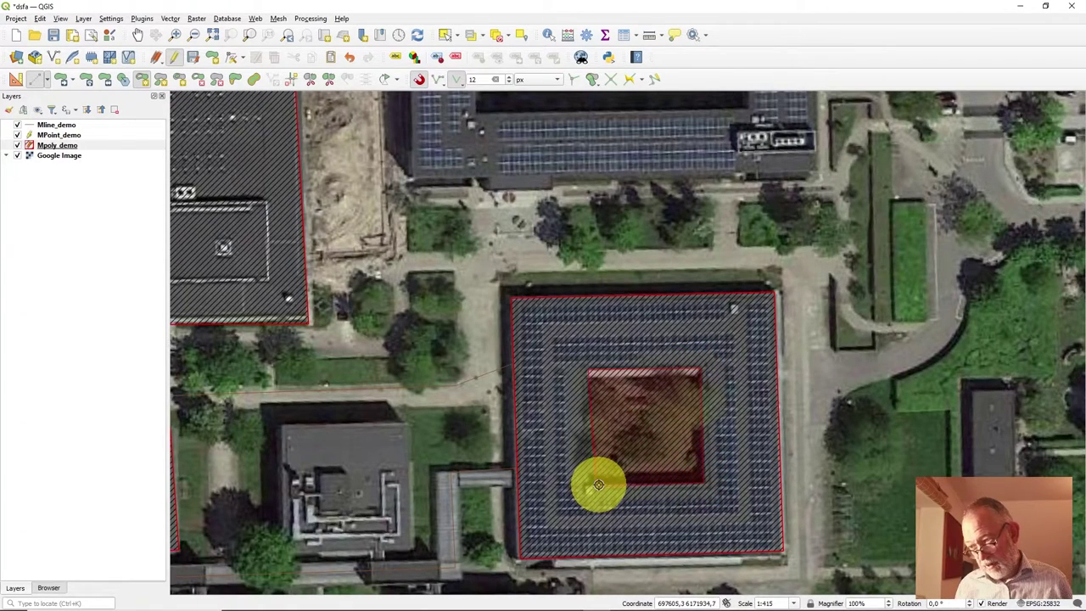
right_click(606, 481)
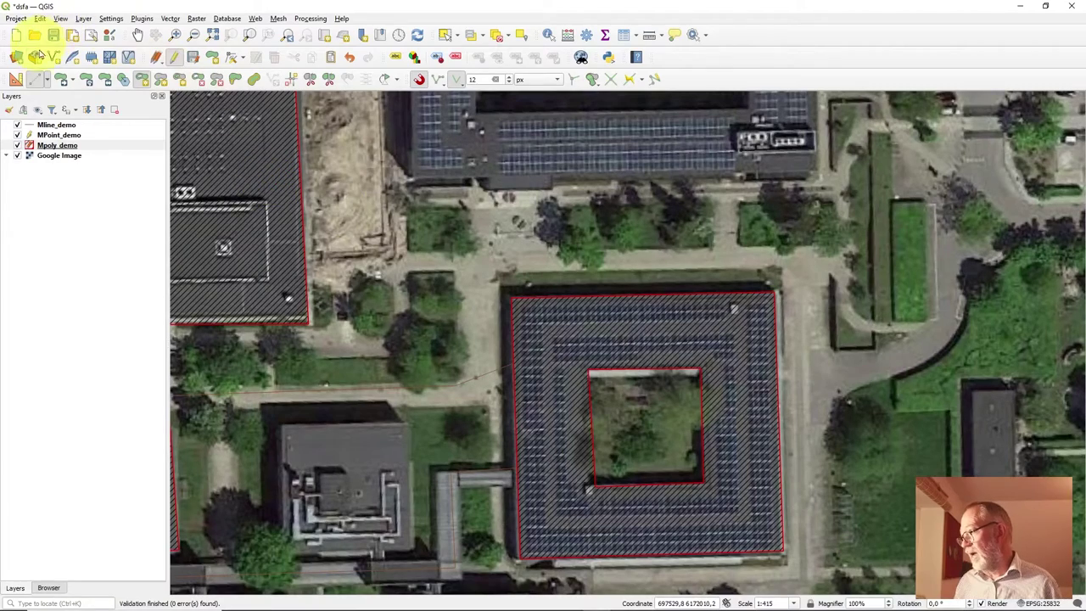
With the Vertex Tool, snap the walkway's north-edge vertex to the small building's south-west corner and add a vertex at the grating's south-west corner
left_click(139, 35)
left_click(253, 385)
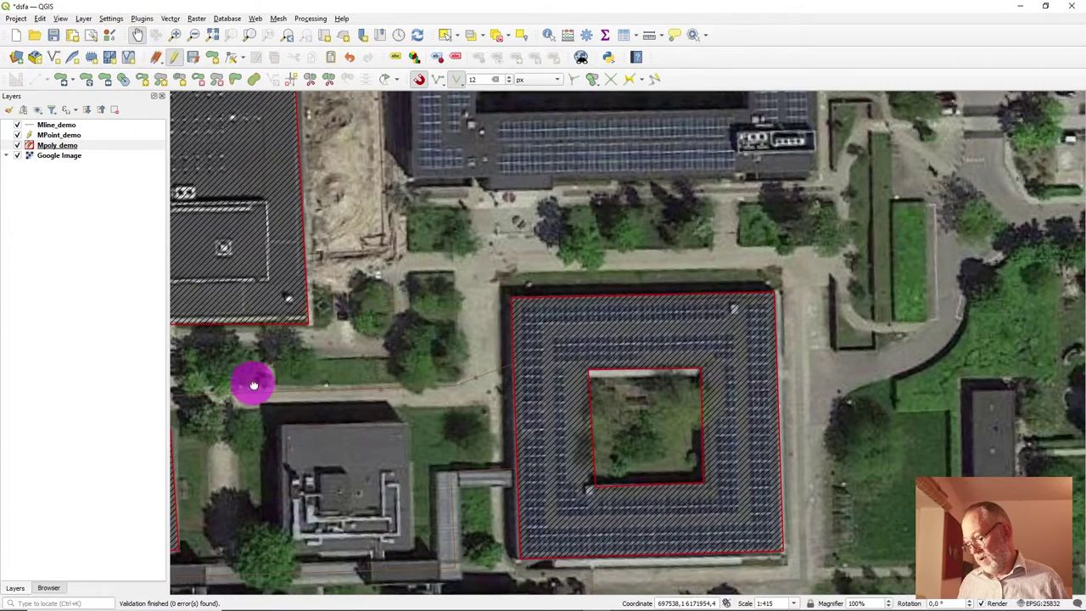
left_click_drag(253, 386, 845, 516)
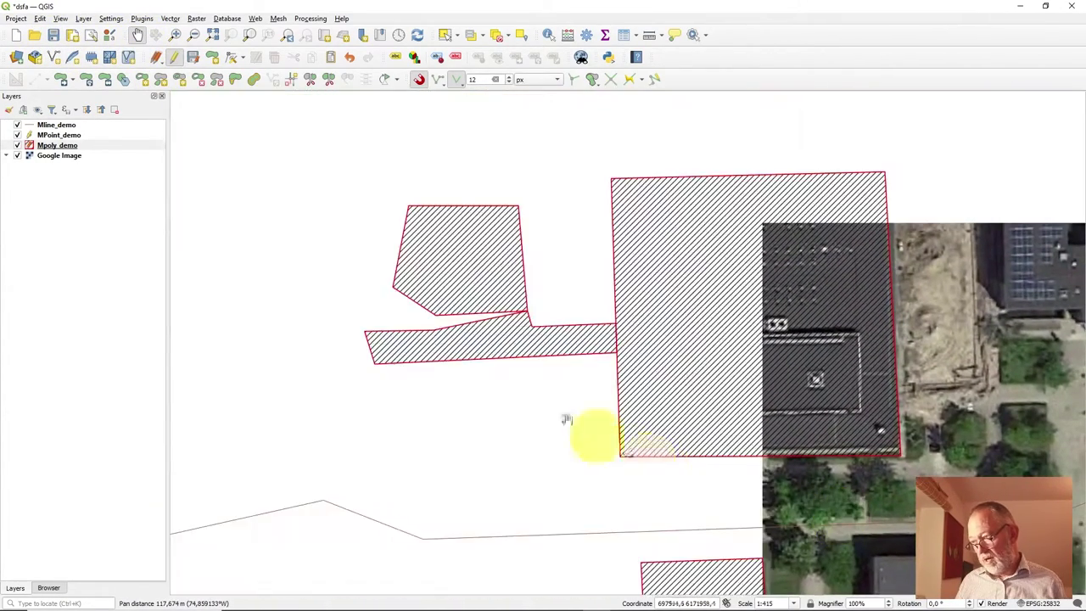
left_click_drag(451, 384, 475, 387)
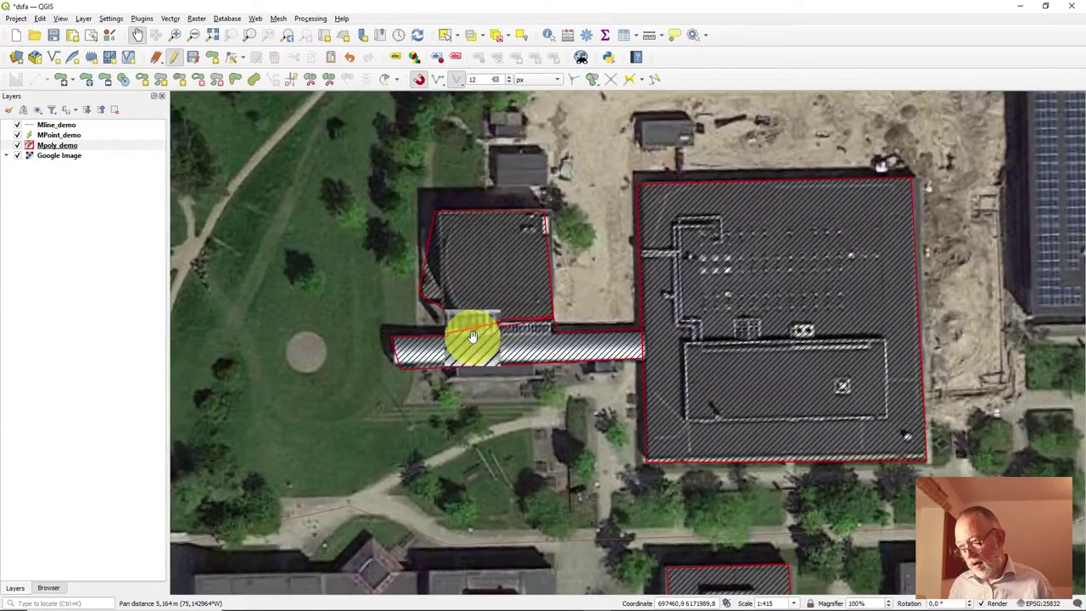
scroll(473, 337, "up", 2)
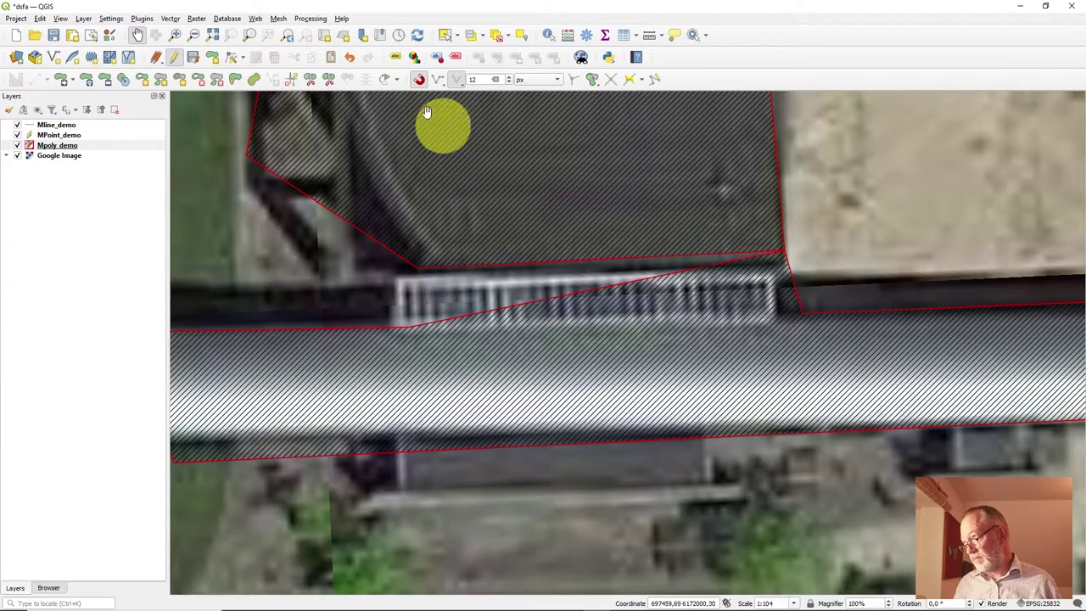
left_click(233, 59)
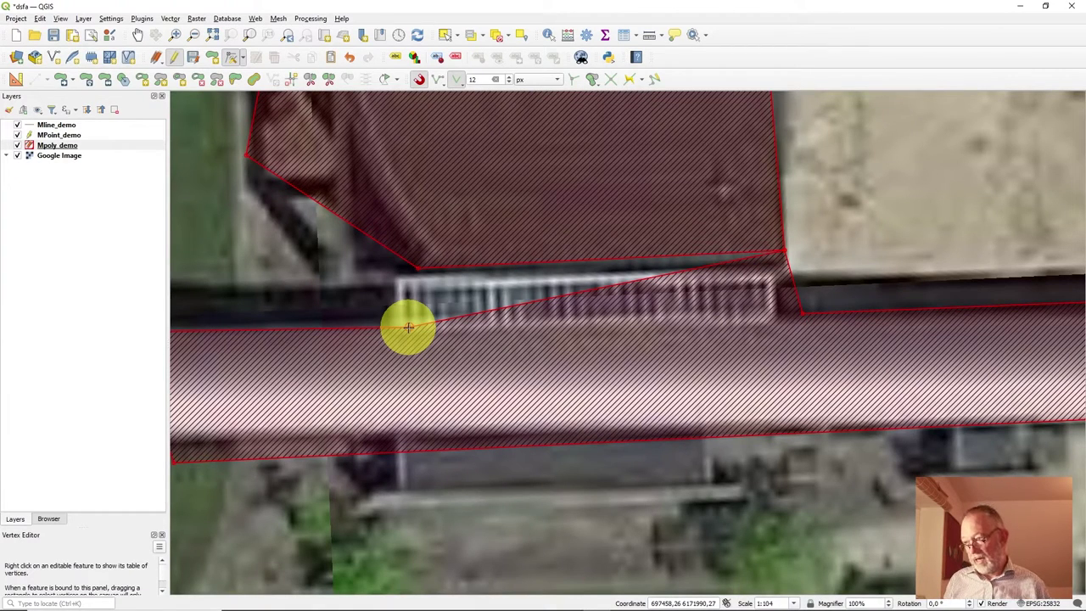
left_click(407, 327)
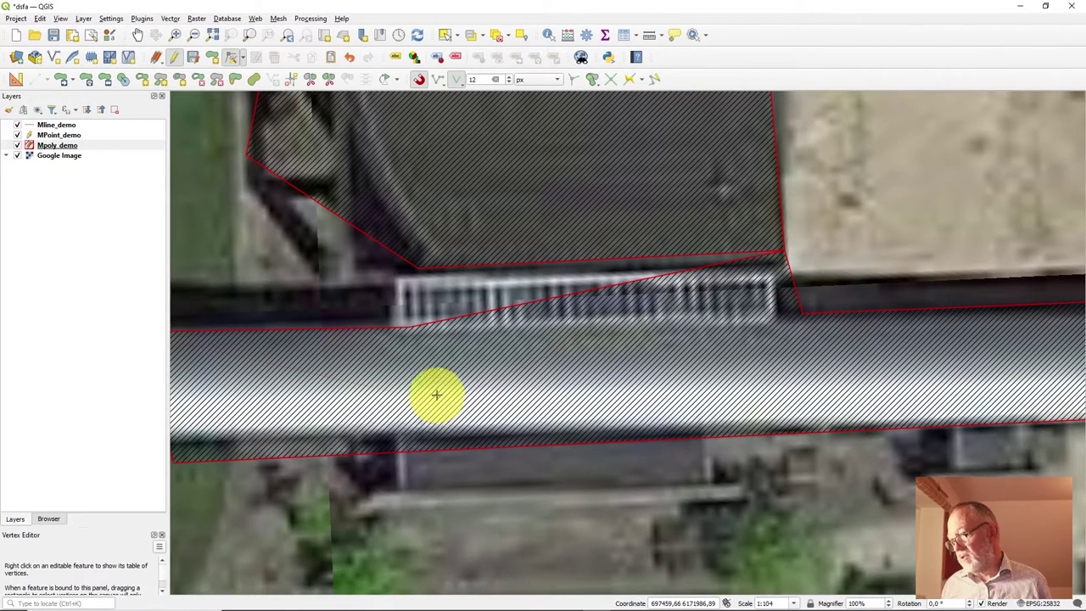
left_click(417, 268)
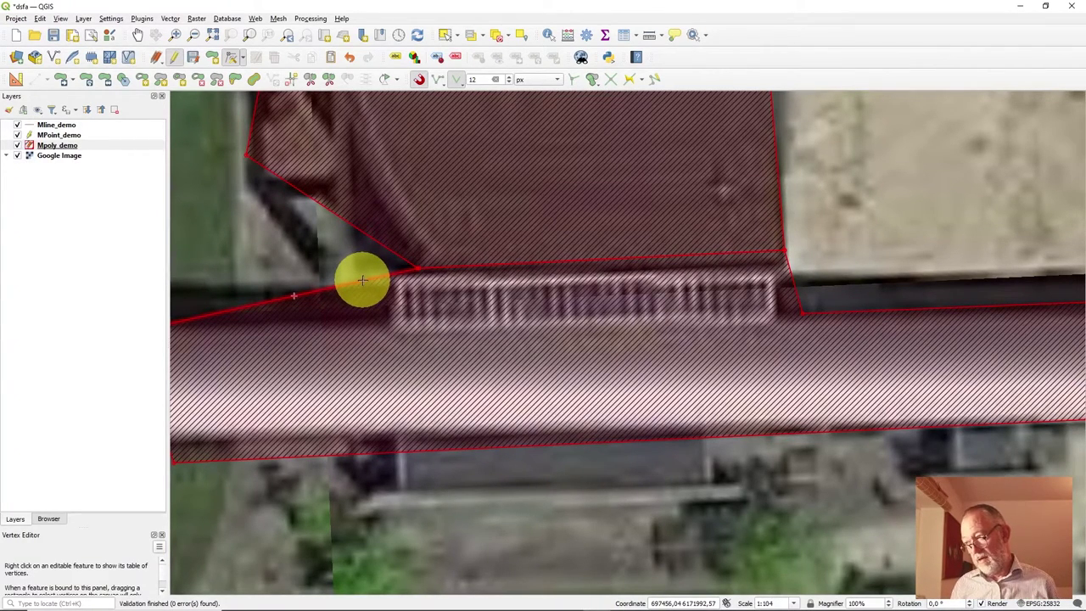
left_click(361, 280)
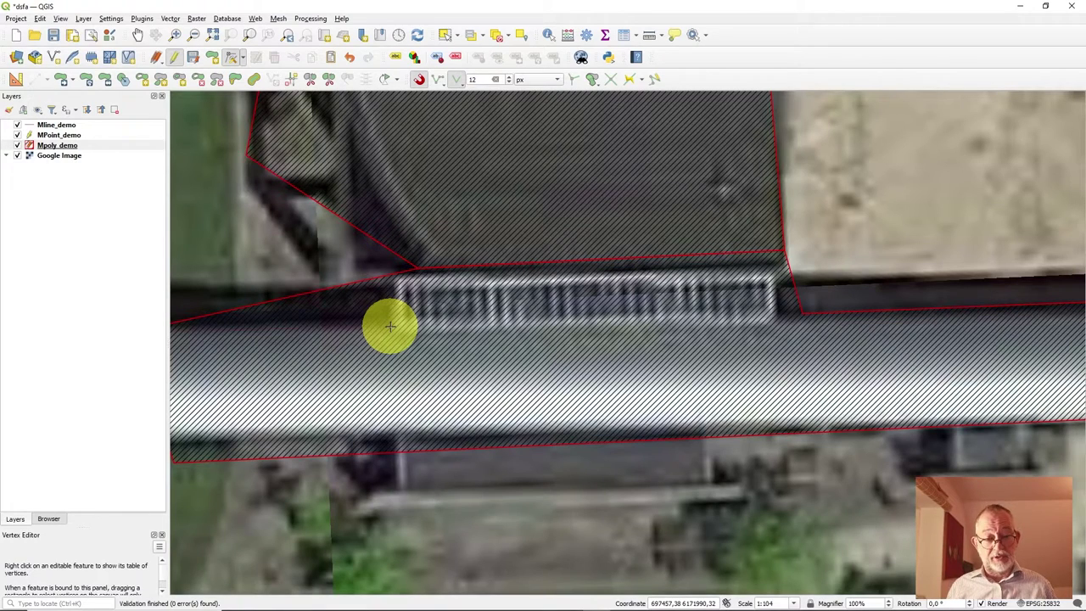
double_click(389, 325)
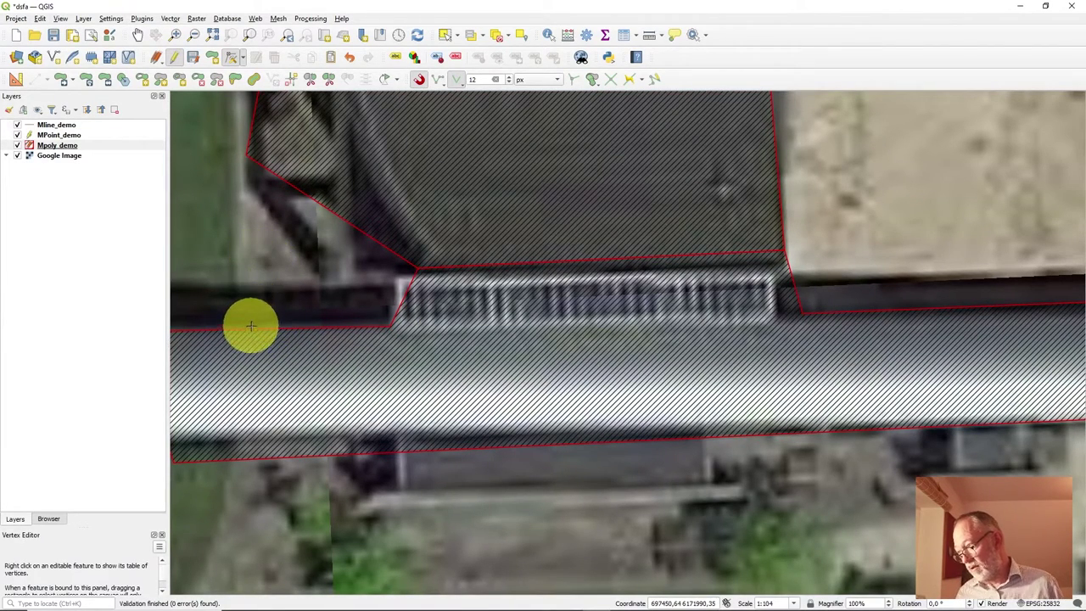
Add a trial vertex bulging north from the walkway's north edge, select it and delete it
left_click(261, 264)
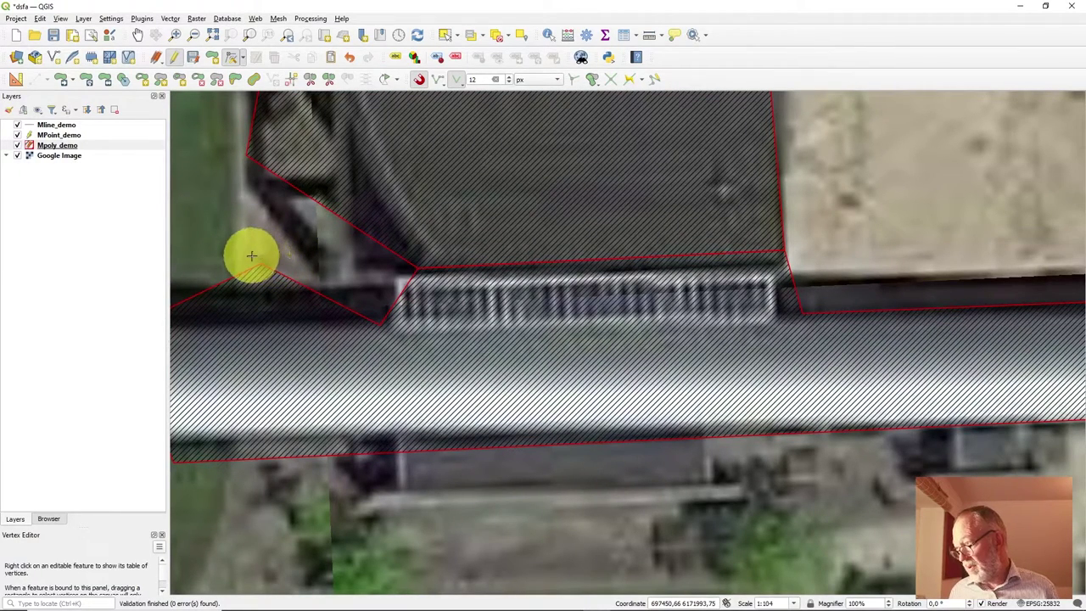
left_click_drag(251, 255, 272, 281)
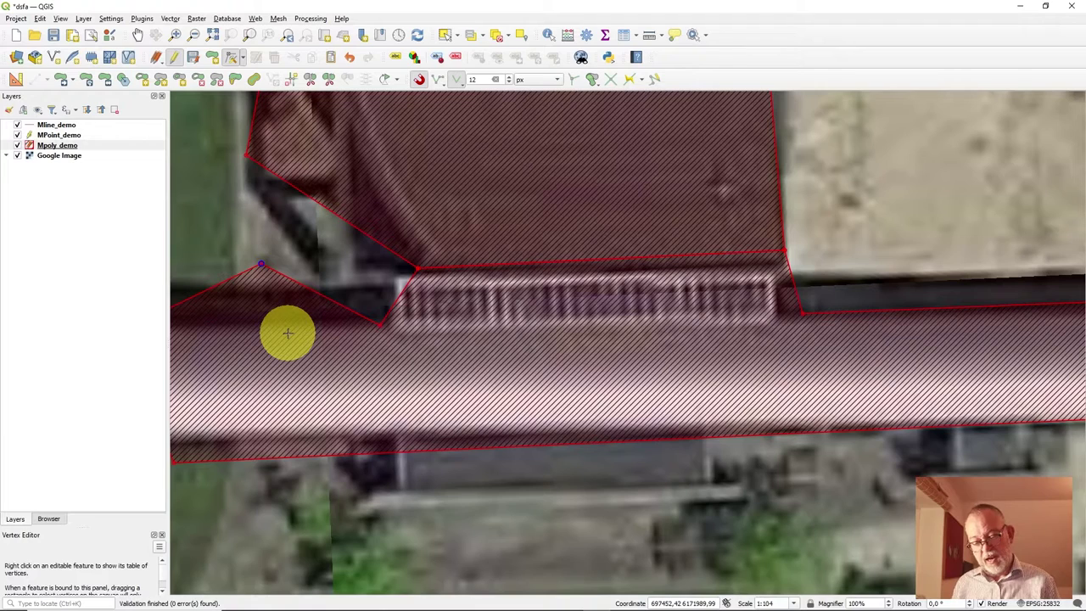
key("Delete")
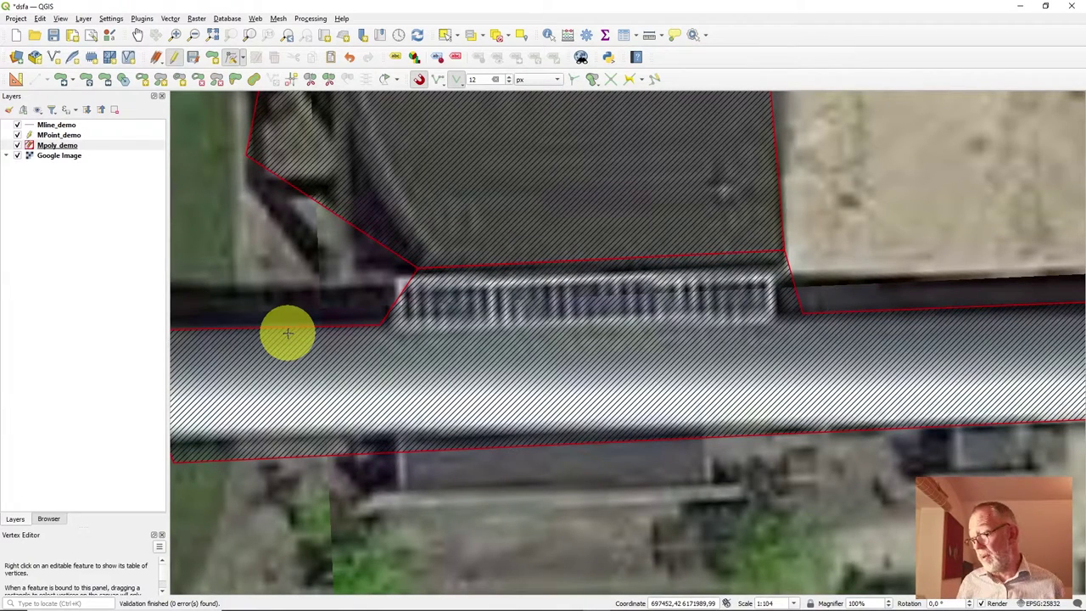
Try extending the walkway's west end outward with an extra vertex, and undo that addition
scroll(466, 354, "down", 1)
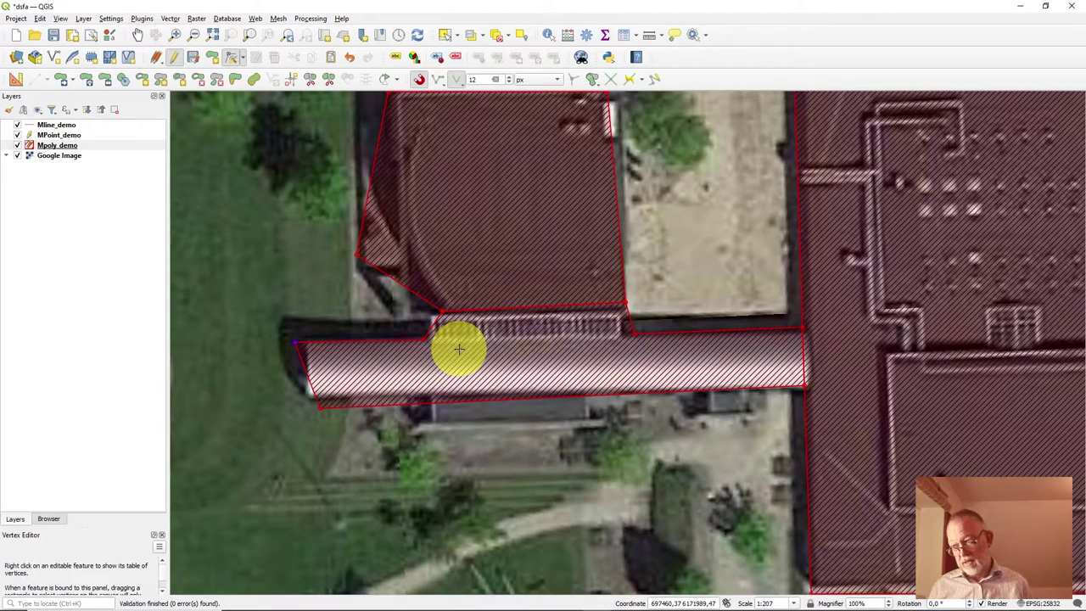
left_click(237, 60)
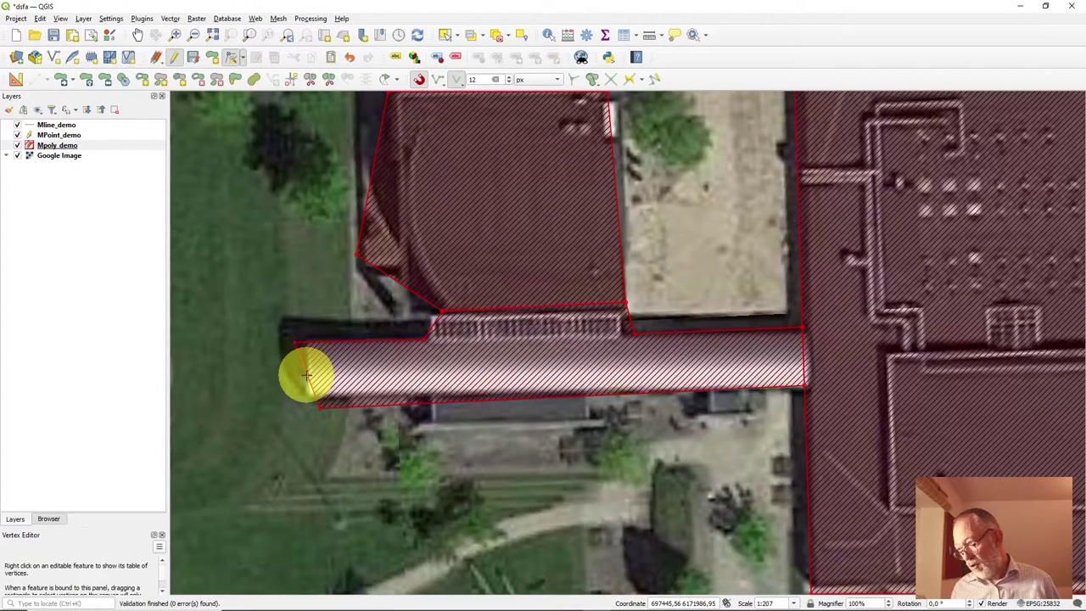
left_click(265, 378)
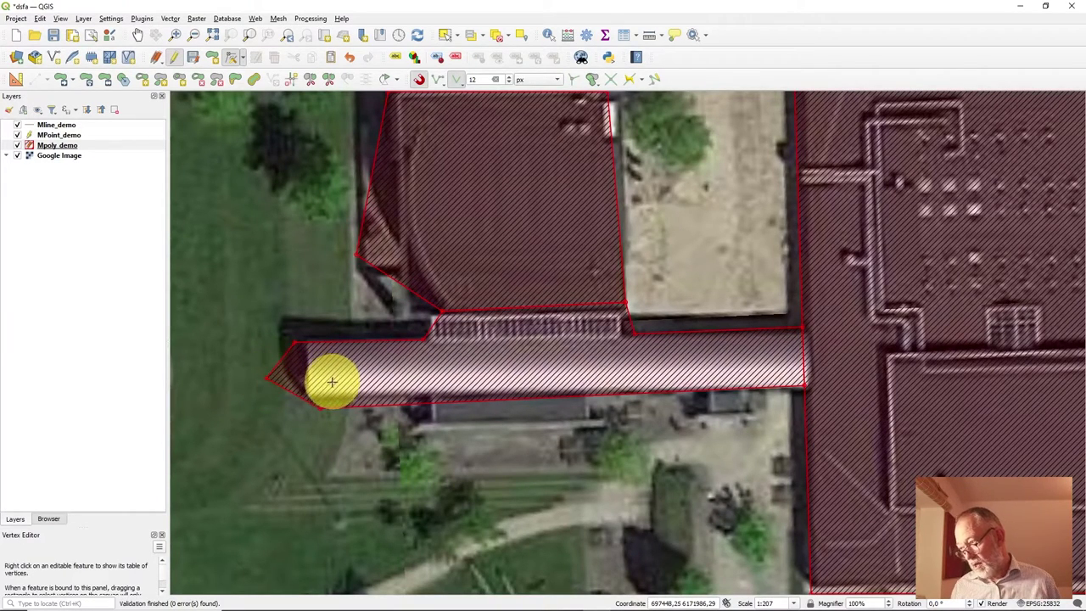
key("ctrl+z")
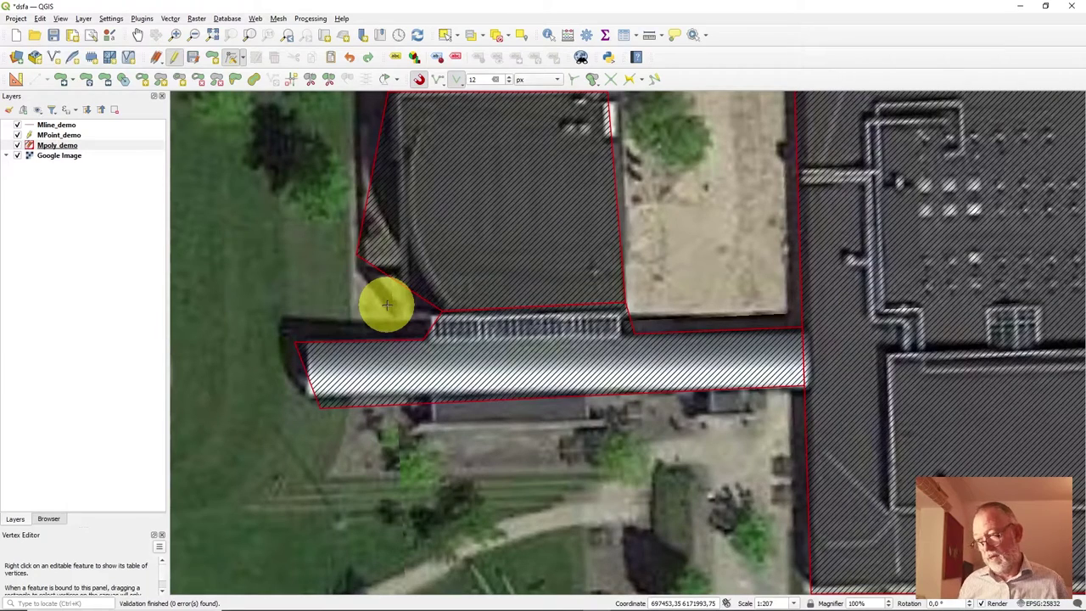
left_click(422, 230)
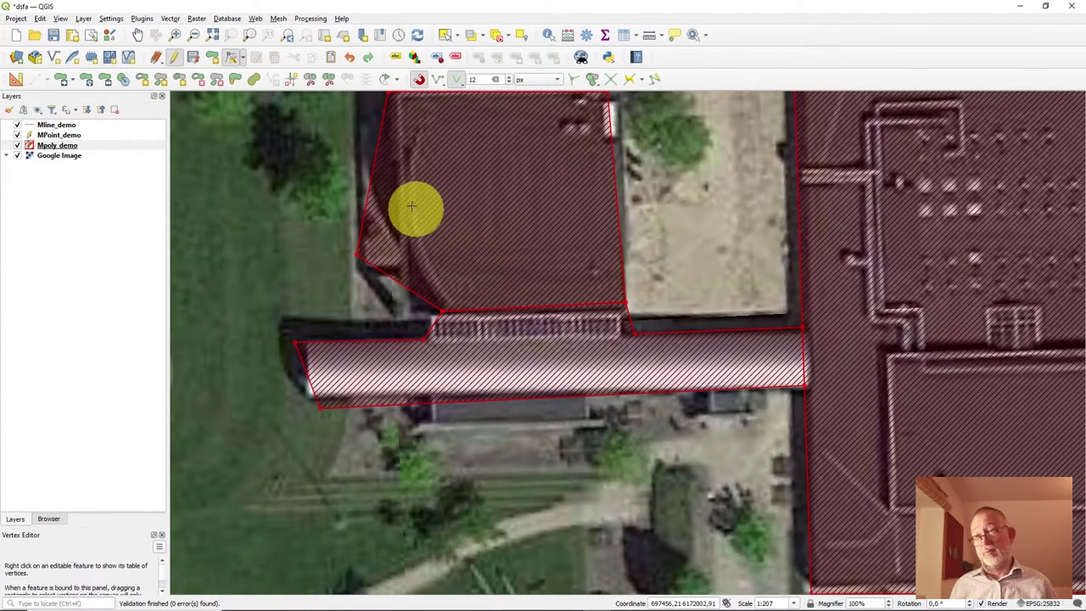
left_click(314, 143)
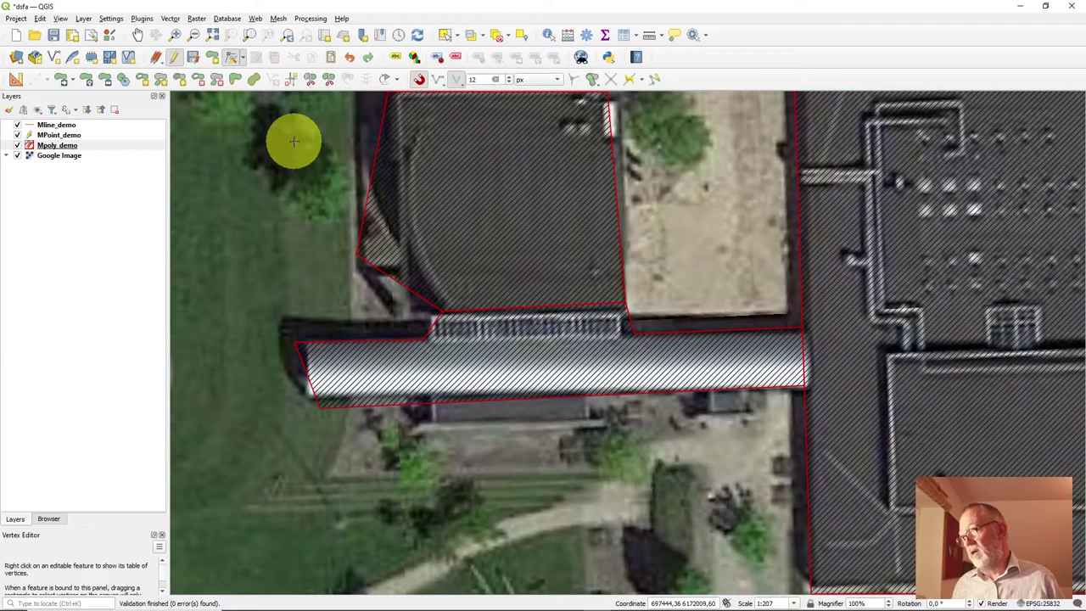
Identify the multipart building polygon and set its Name to 00 in the feature's attribute form
left_click(497, 111)
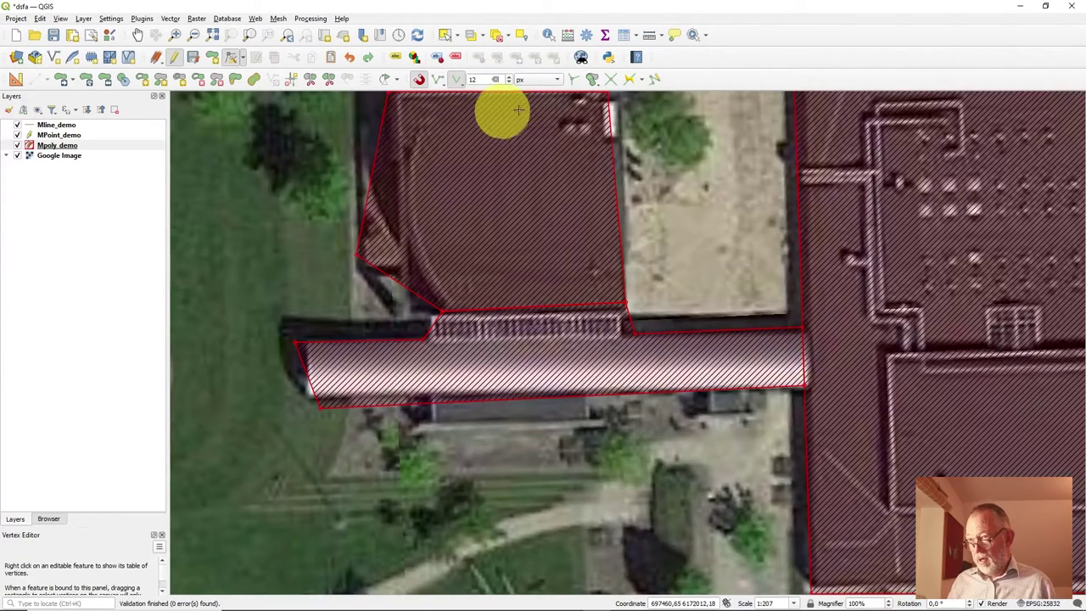
left_click(548, 35)
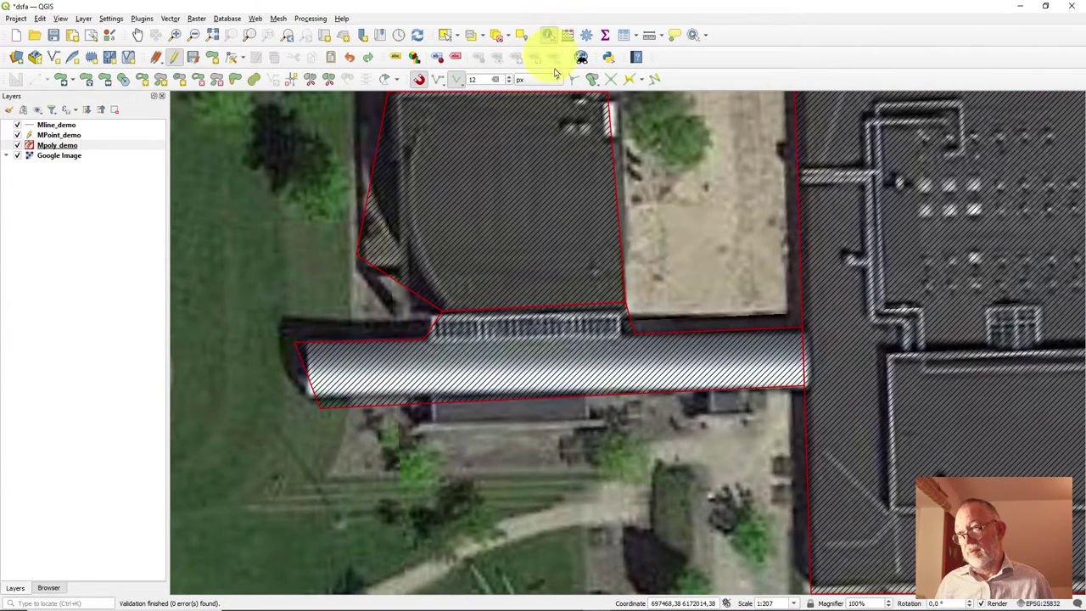
left_click(877, 287)
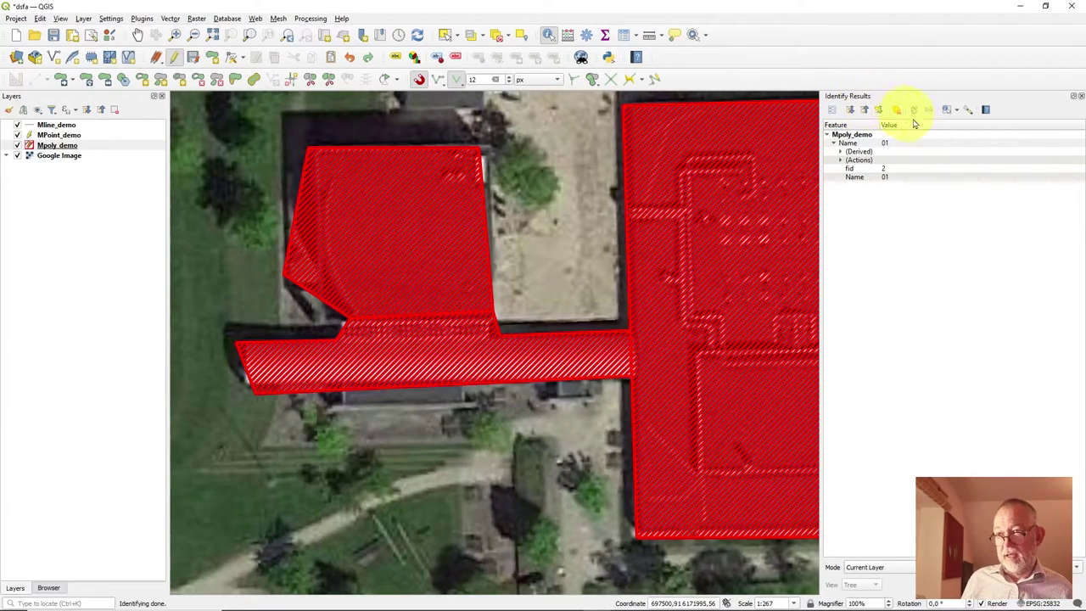
left_click(834, 111)
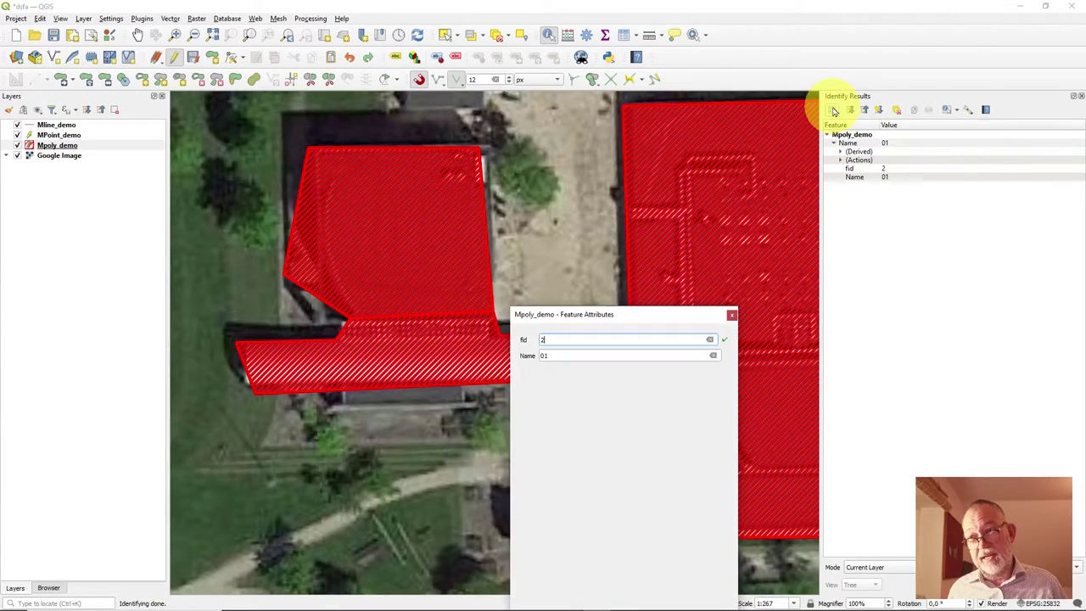
left_click(582, 358)
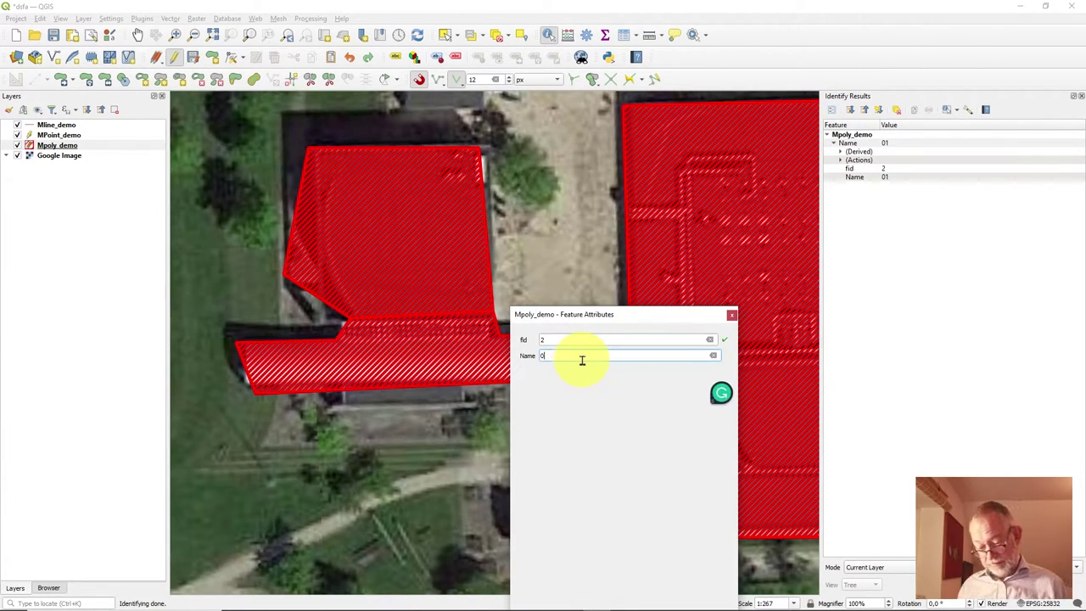
type("0")
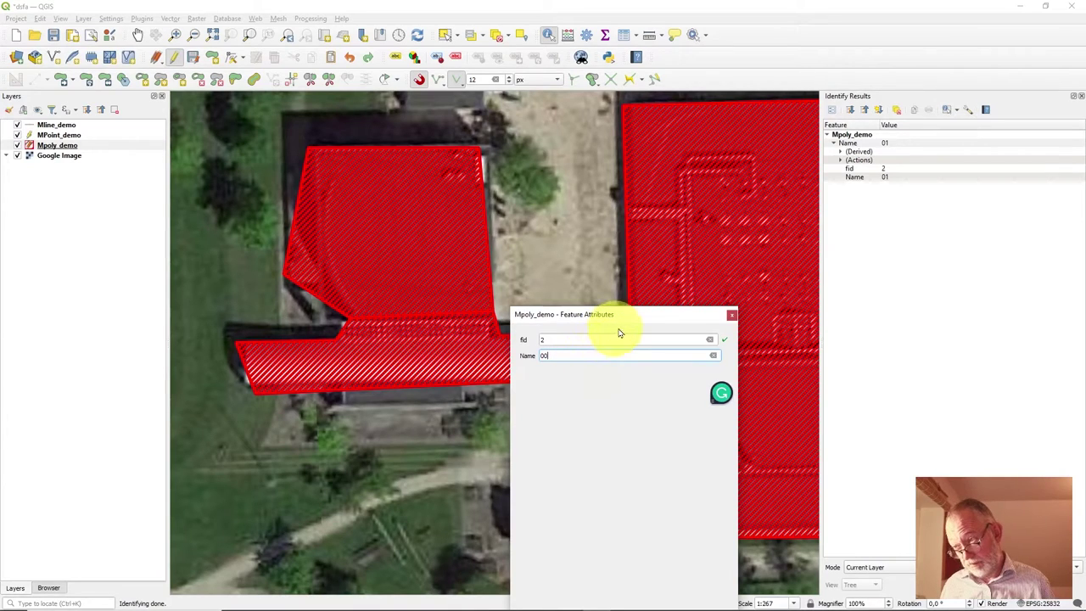
left_click_drag(625, 316, 590, 142)
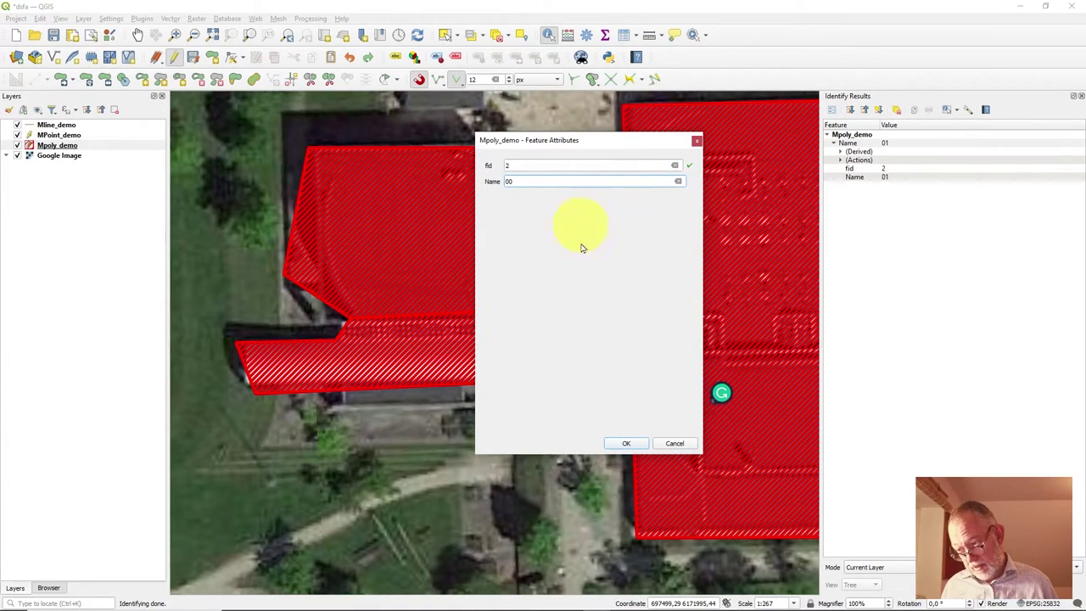
left_click(626, 443)
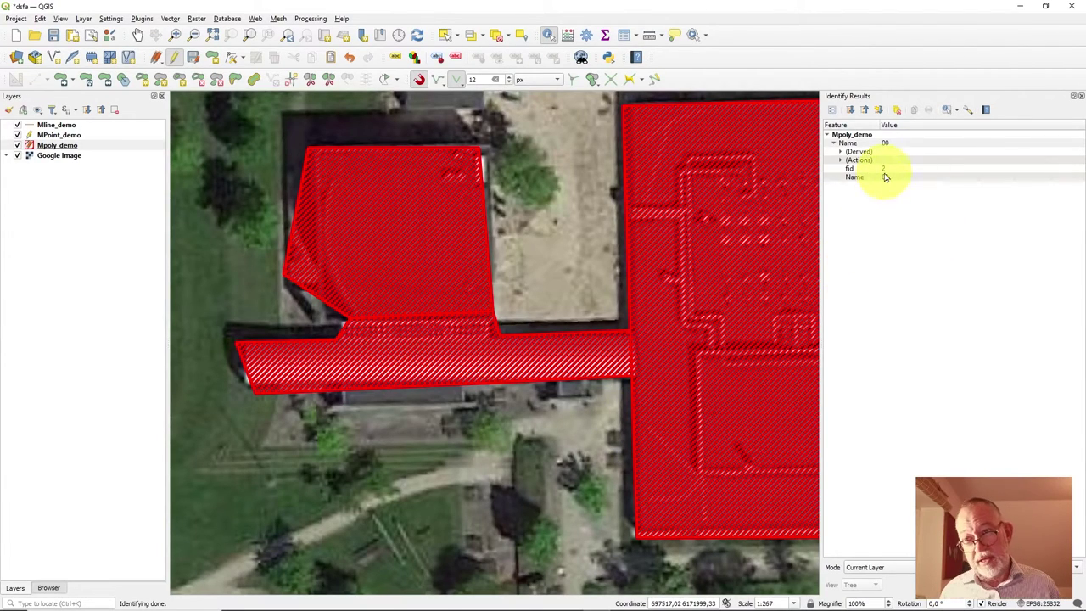
Open the Mpoly_demo attribute table and select each of the three features in turn to locate them on the map
left_click(649, 280)
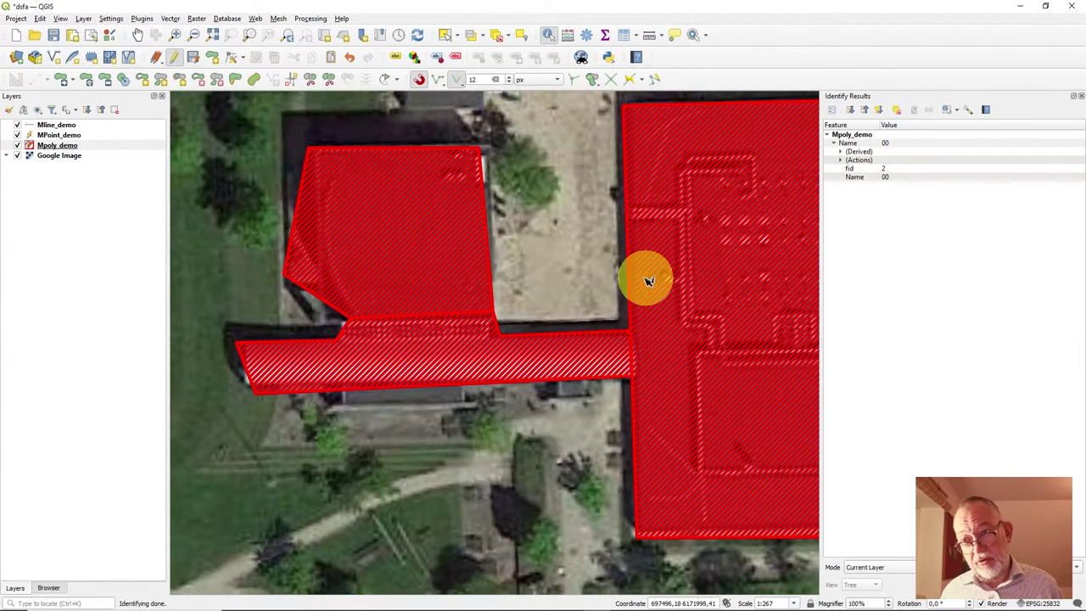
scroll(649, 381, "down", 2)
left_click(656, 384)
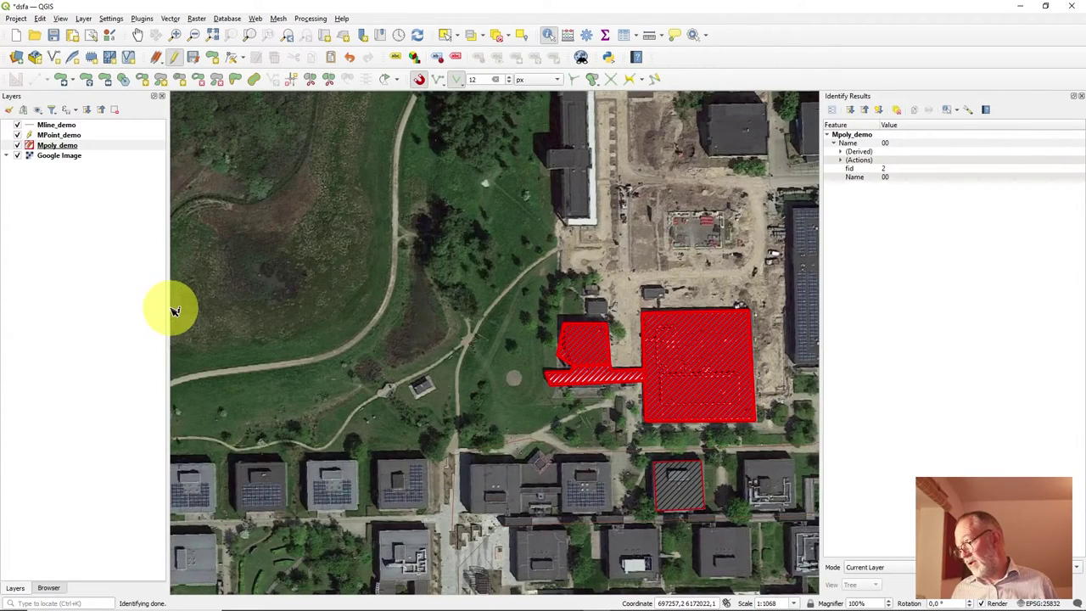
right_click(66, 147)
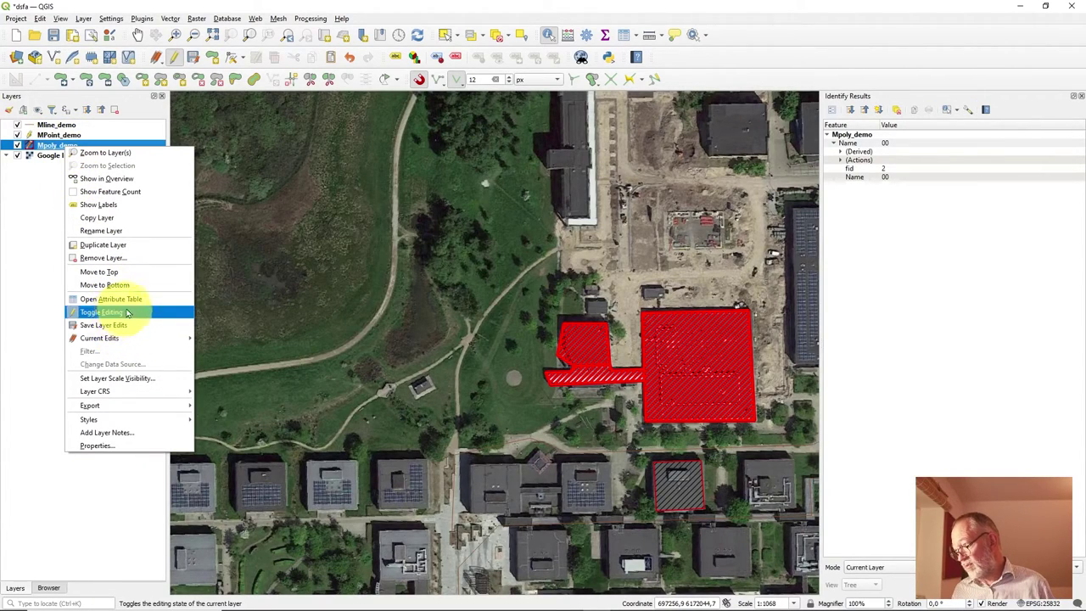
left_click(140, 303)
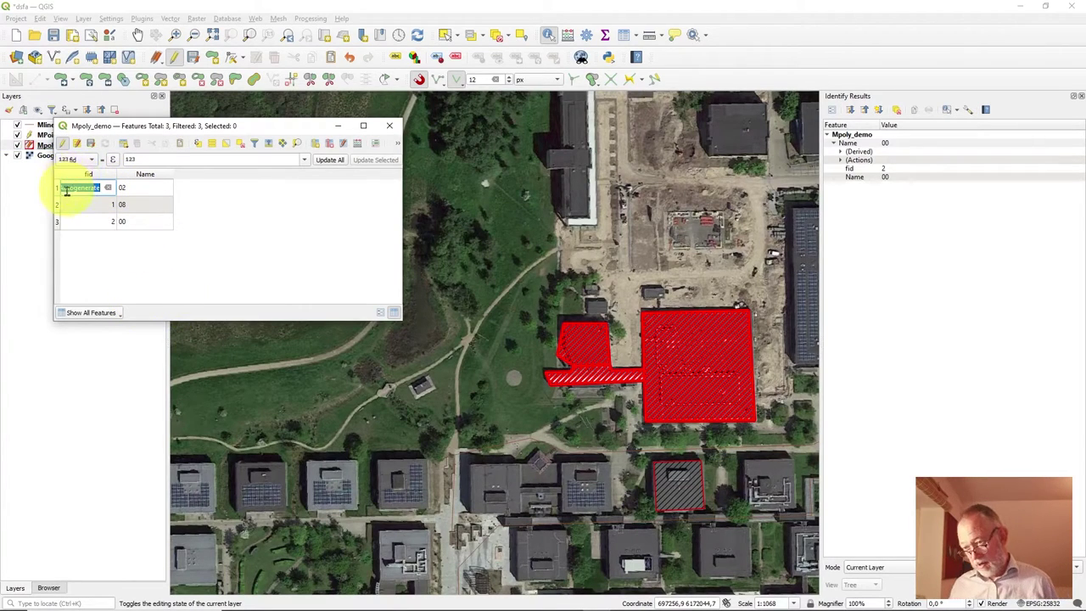
scroll(326, 338, "down", 3)
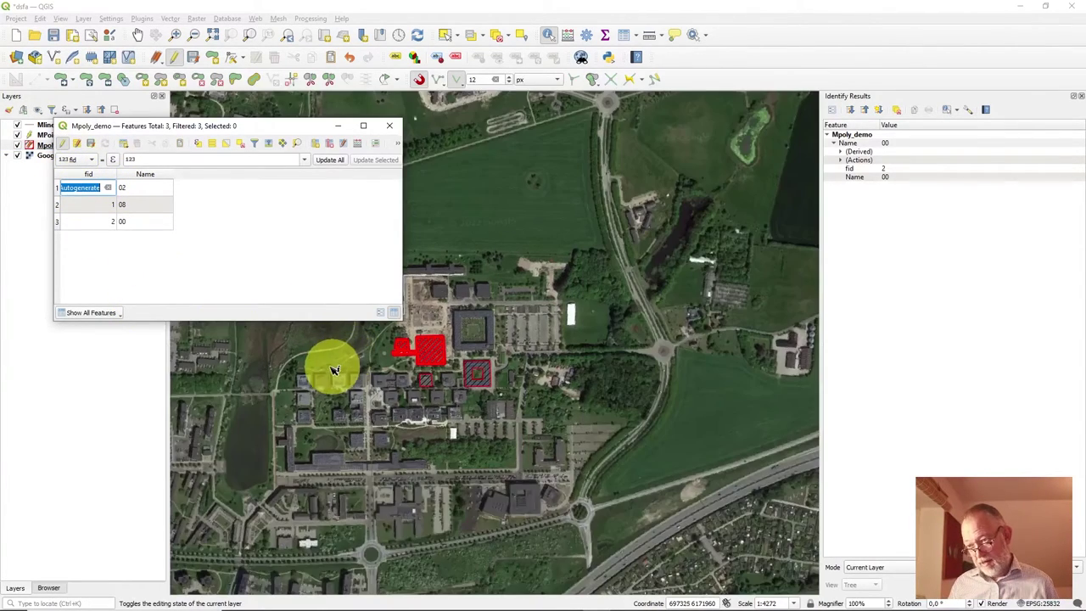
scroll(310, 326, "up", 1)
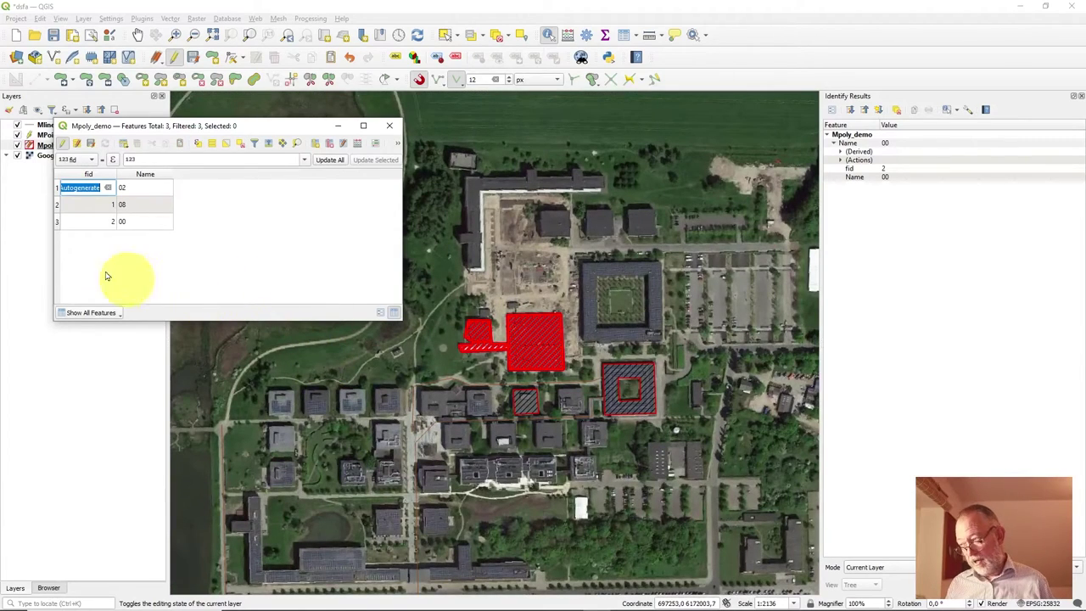
left_click(58, 222)
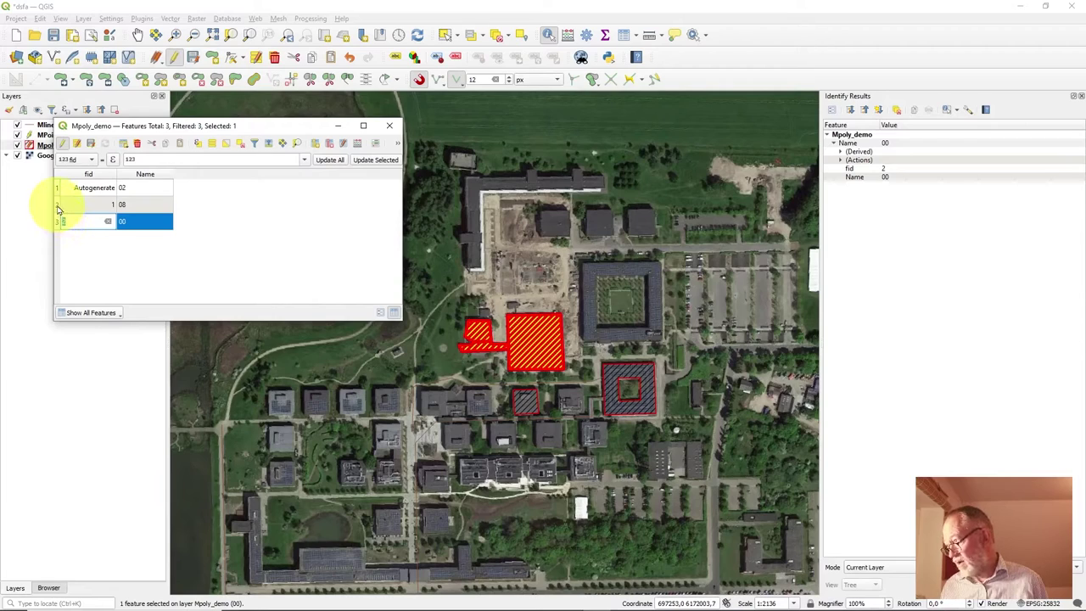
left_click(59, 204)
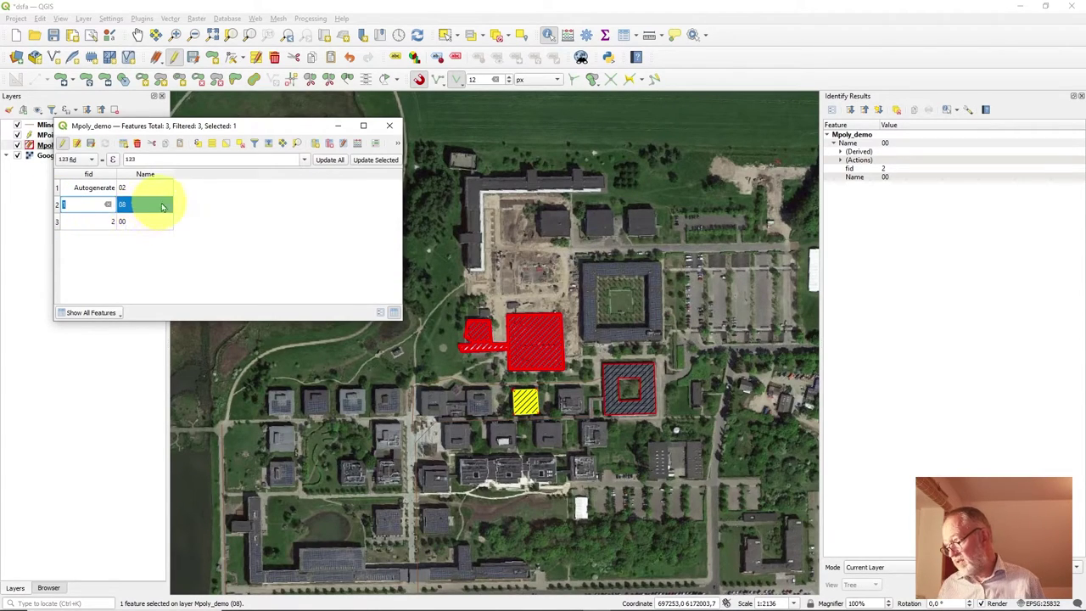
left_click(59, 189)
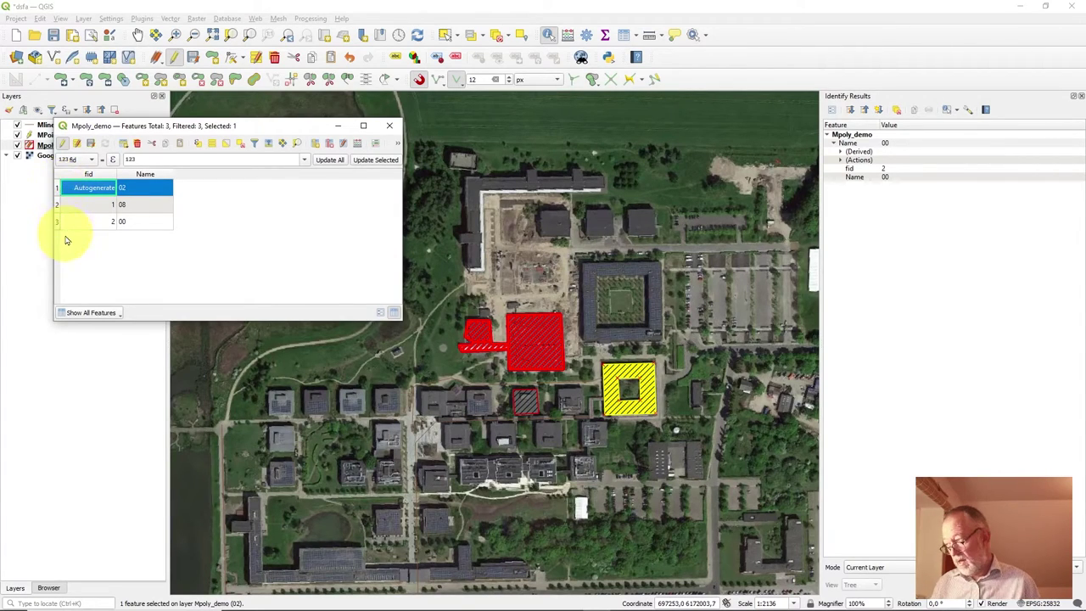
Set the multipart building's Name to 01 directly in the attribute table and close the table
double_click(68, 222)
left_click(136, 224)
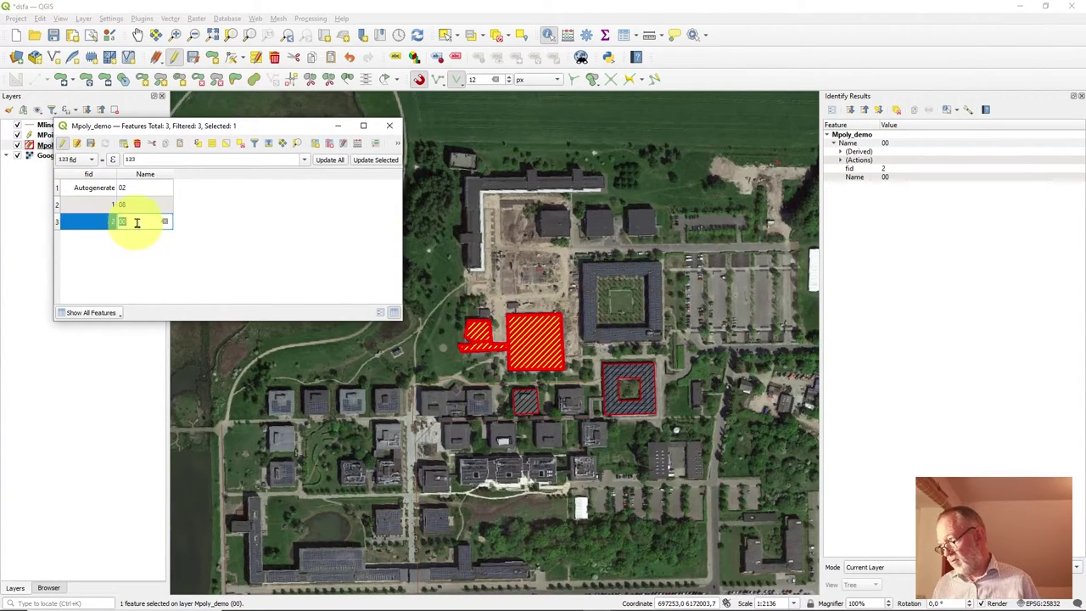
left_click(139, 221)
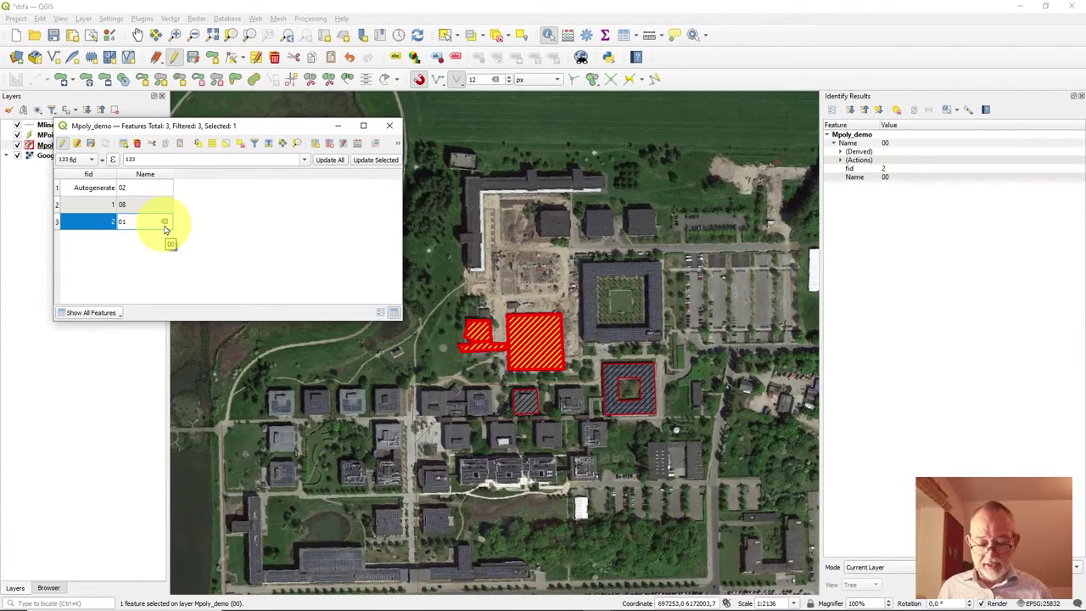
key("Return")
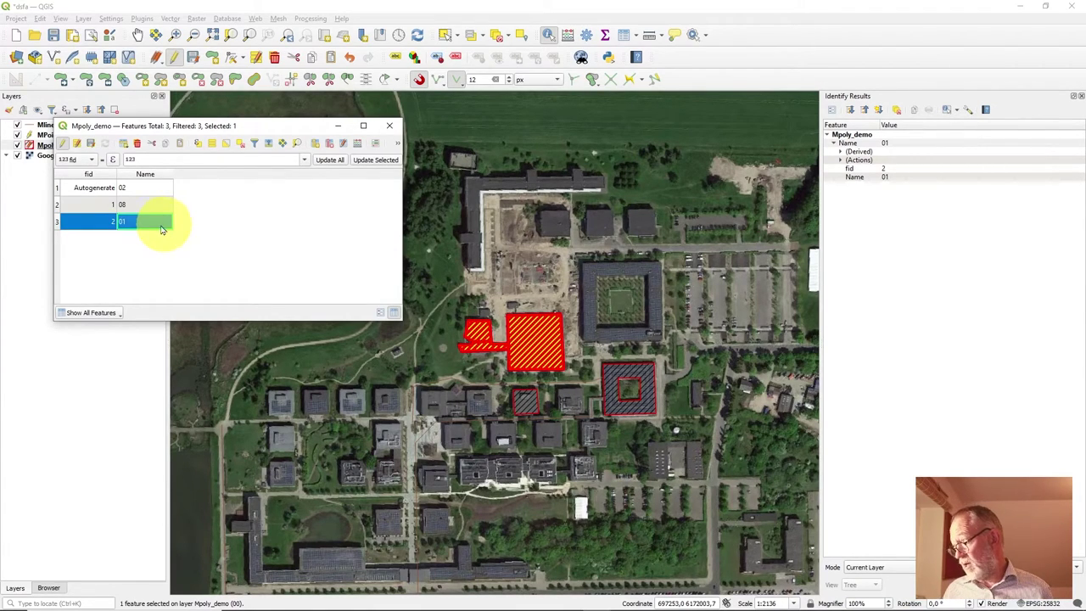
double_click(143, 204)
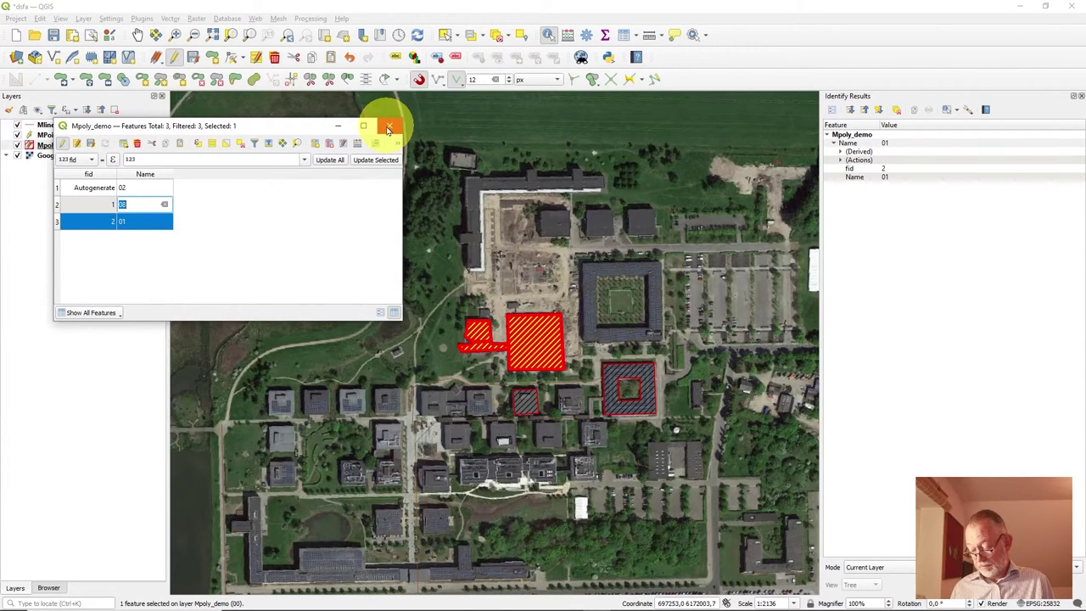
key("alt+Tab")
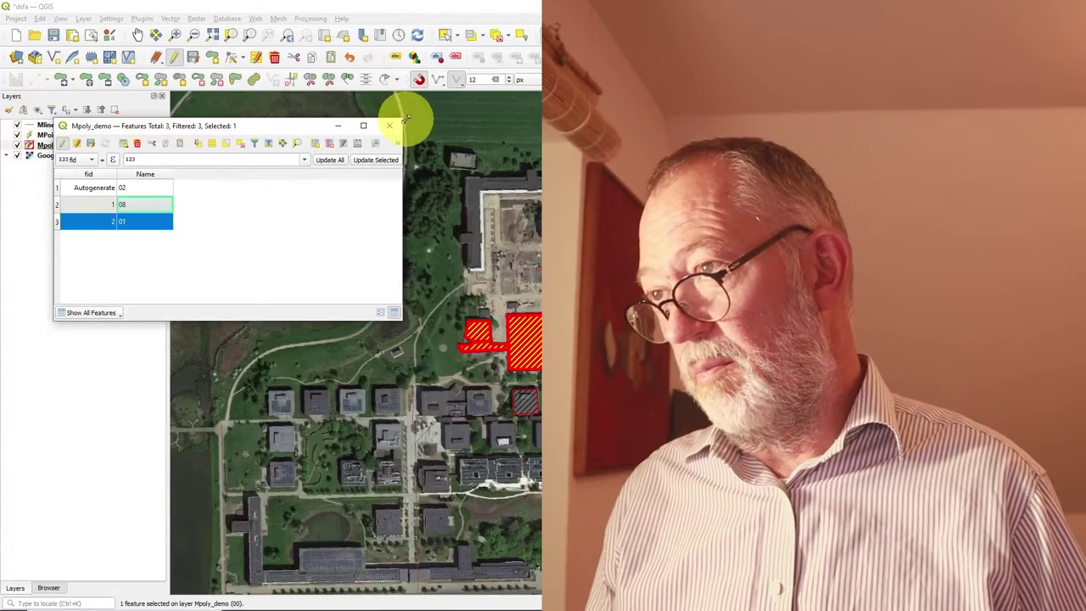
left_click(389, 127)
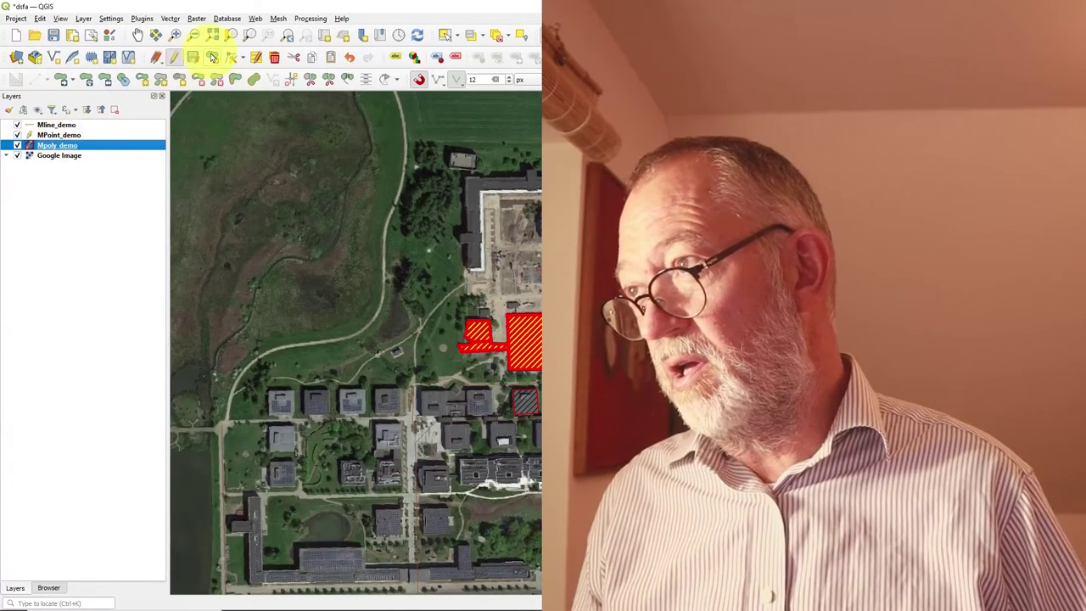
Make MPoint_demo the active layer and review its editing tools alongside the presentation's Topics covered slide
left_click(81, 135)
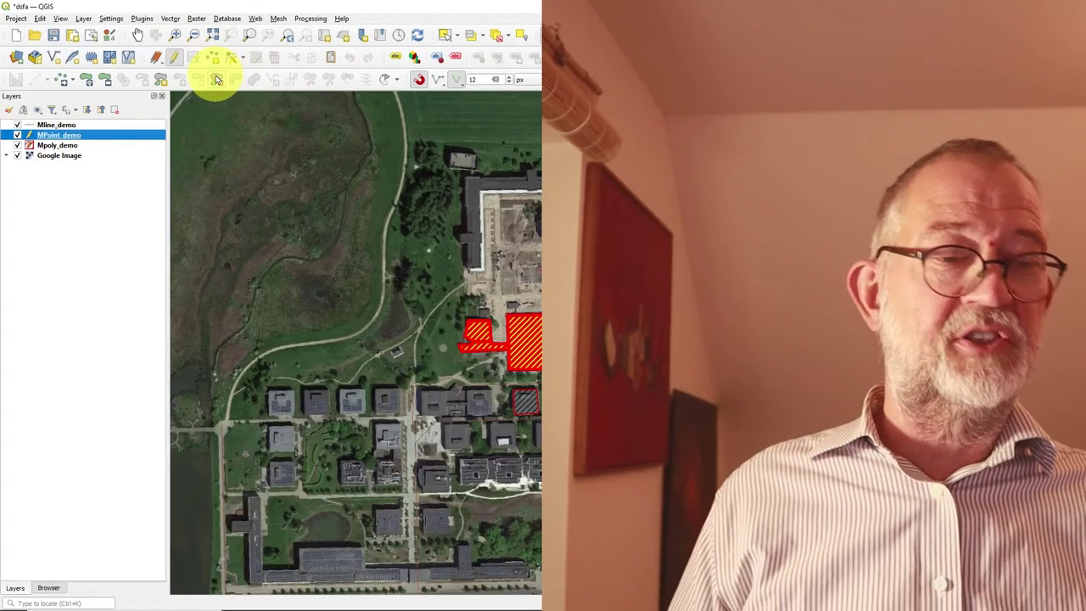
key("alt+Tab")
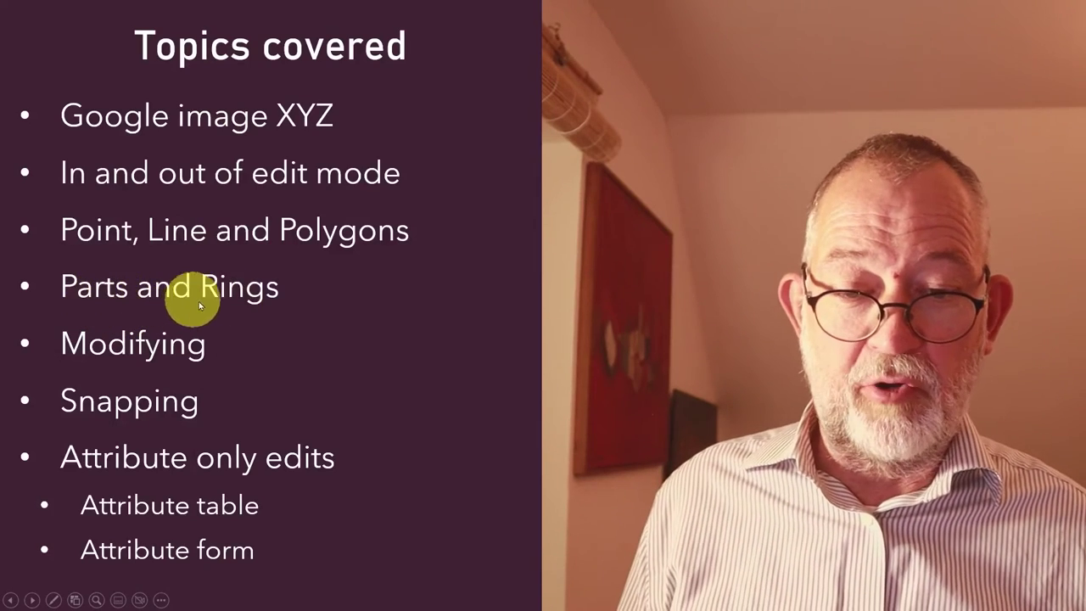
key("alt+Tab")
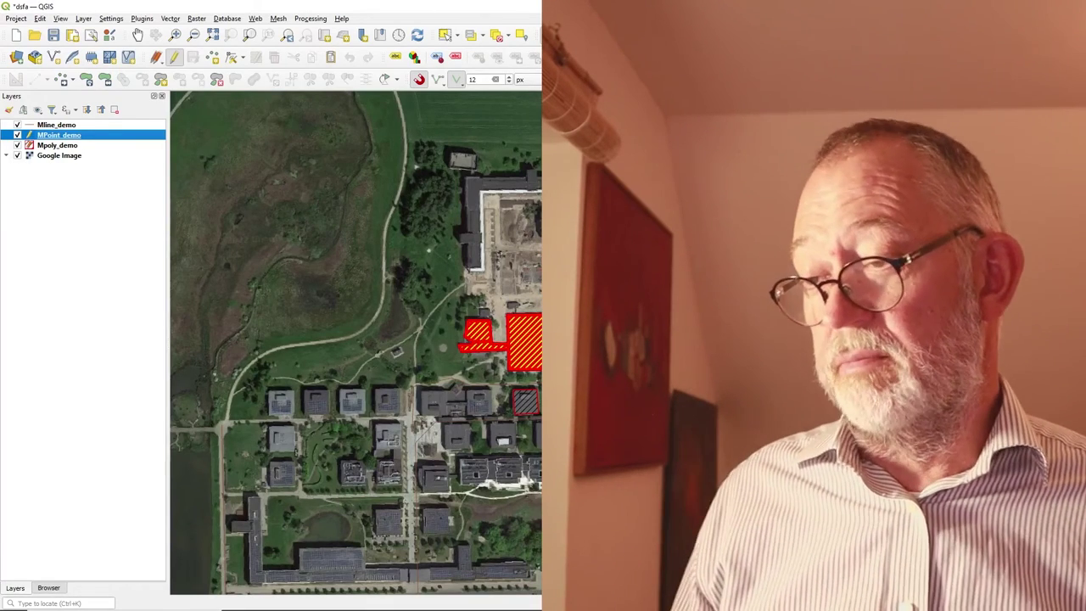
key("alt+Tab")
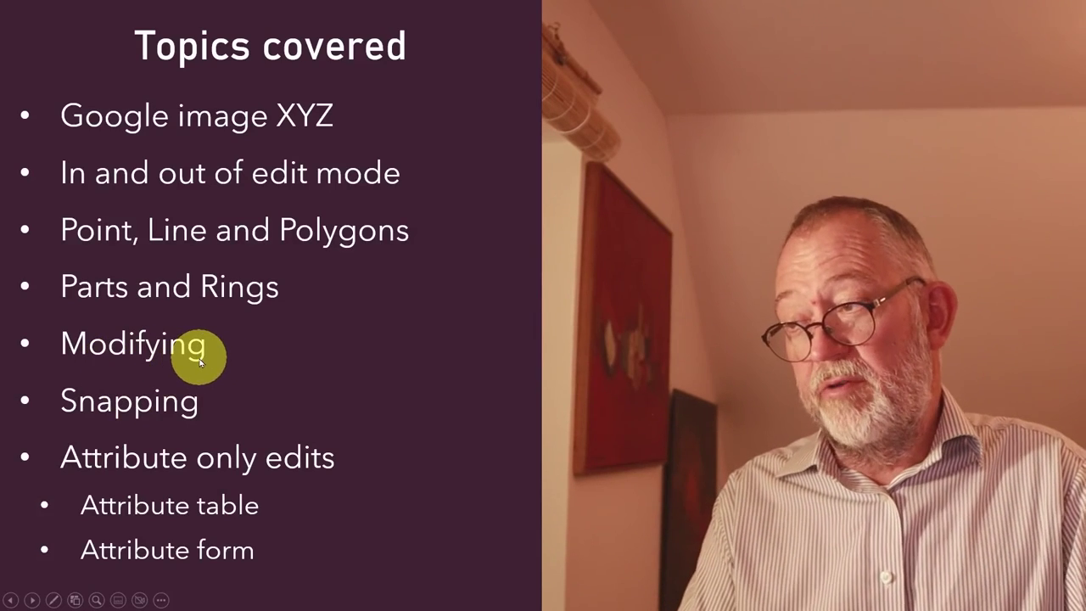
key("alt+Tab")
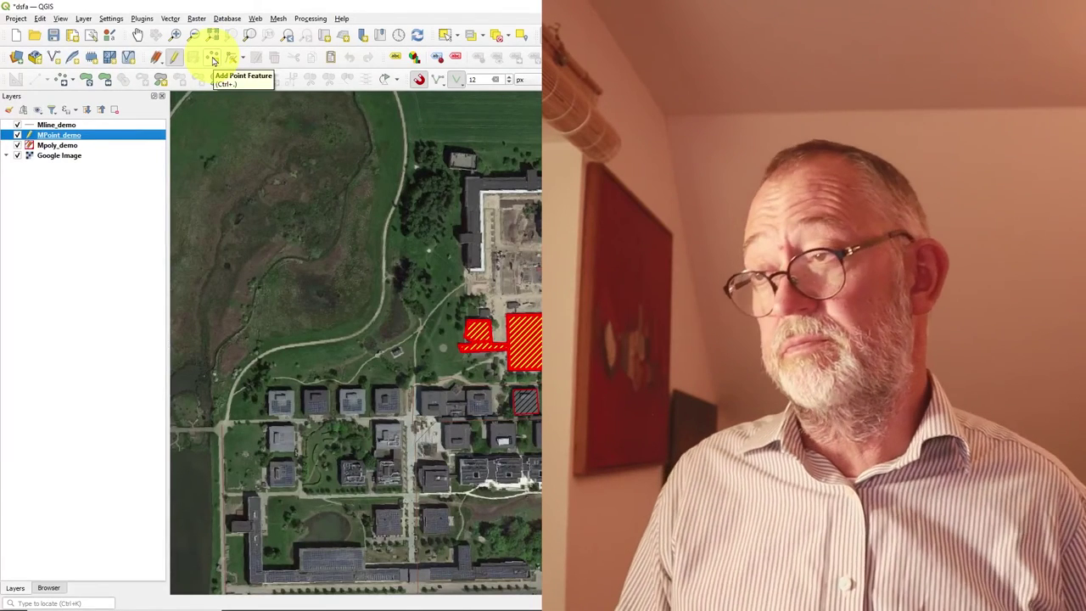
key("alt+Tab")
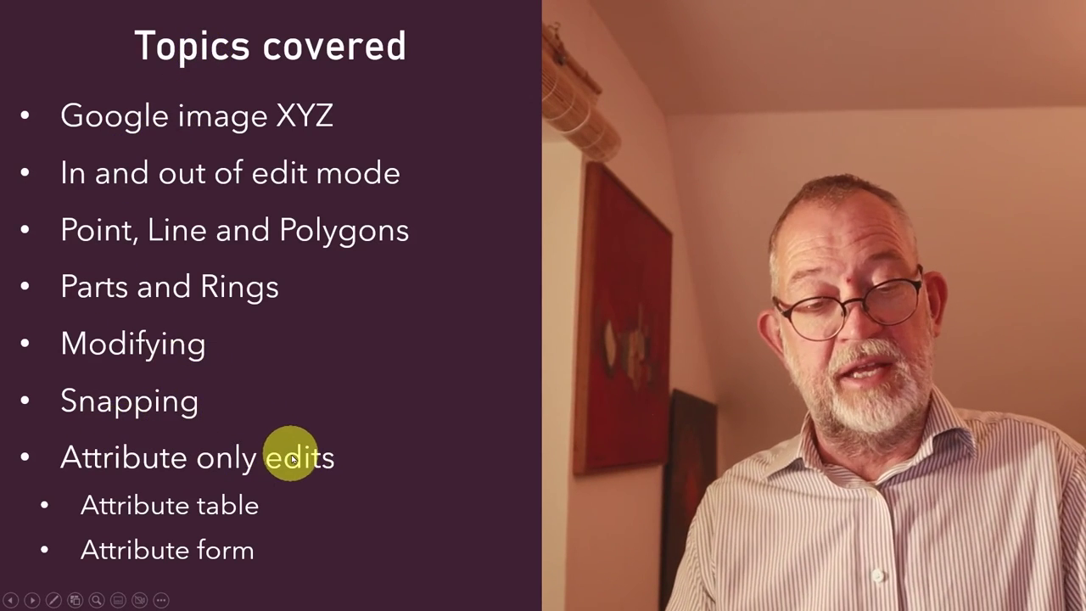
Review the multipart building's attribute form and the Mpoly_demo attribute table, close both, and switch back to the Topics covered slide
key("alt+Tab")
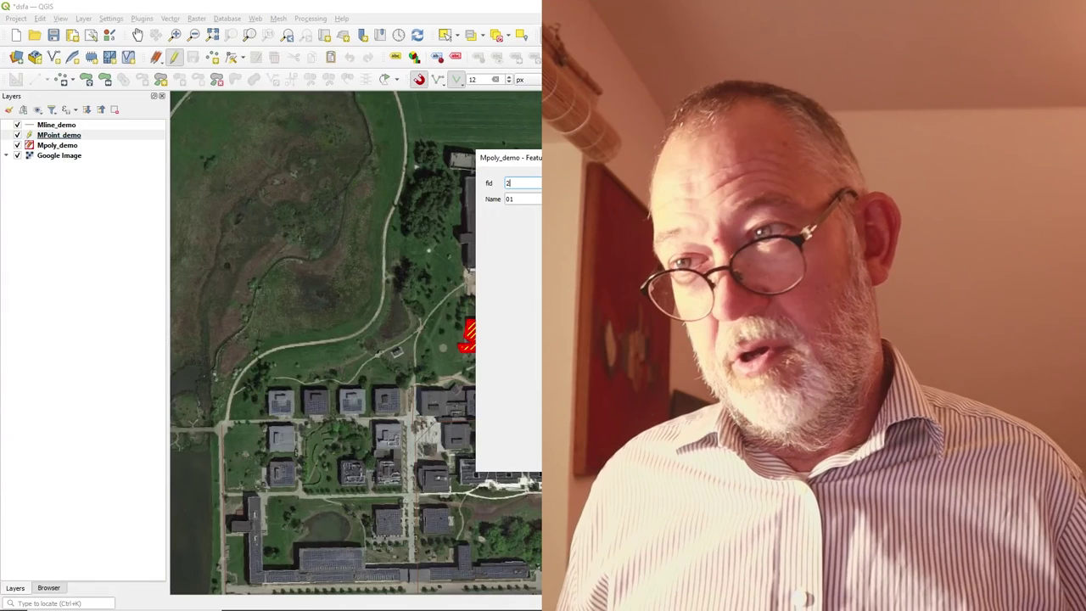
key("Return")
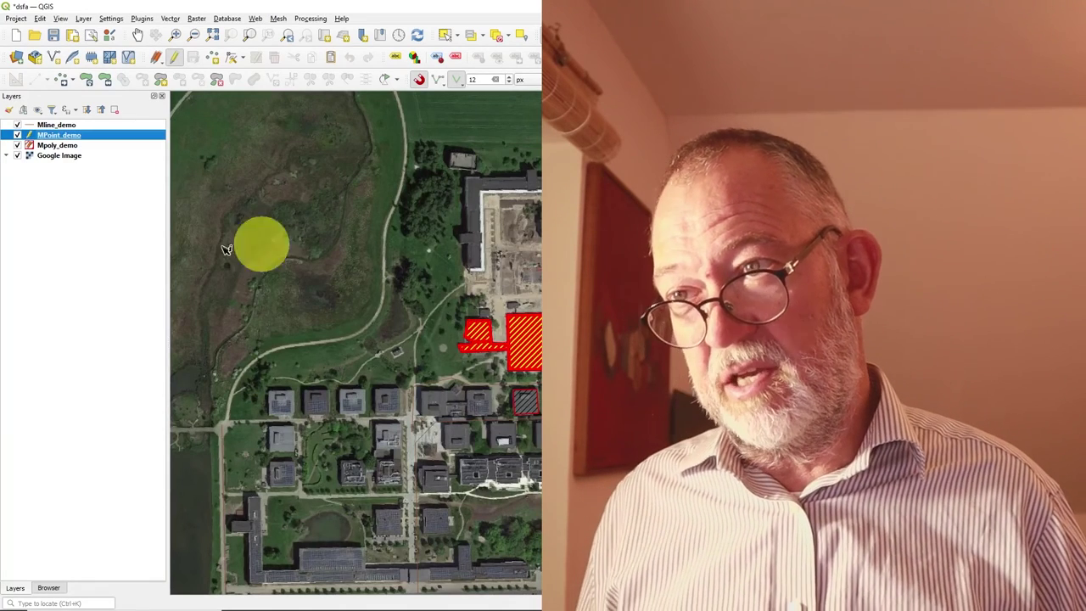
right_click(58, 146)
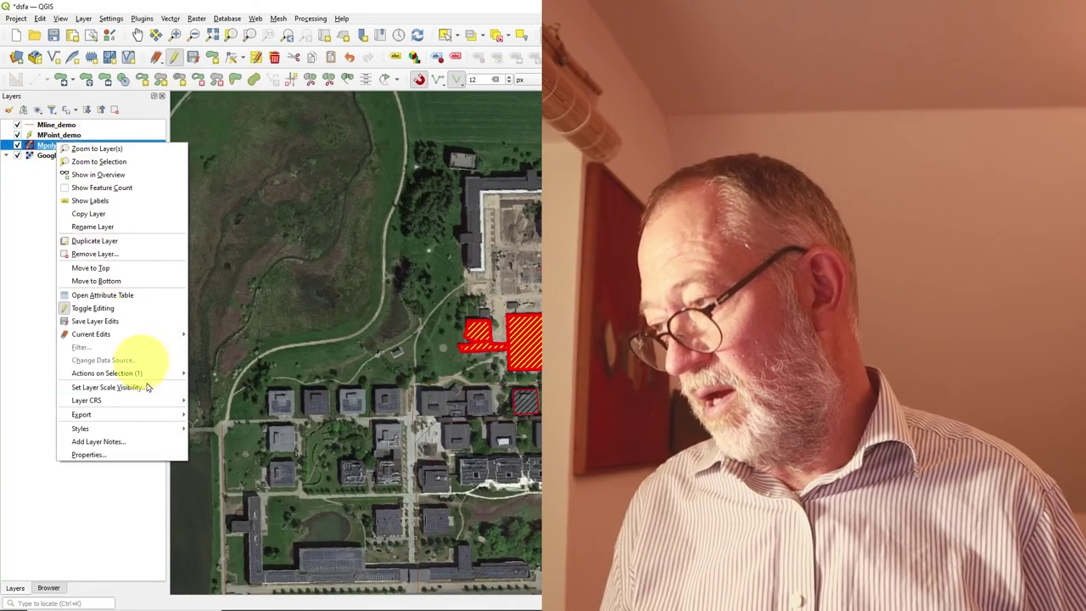
left_click(137, 293)
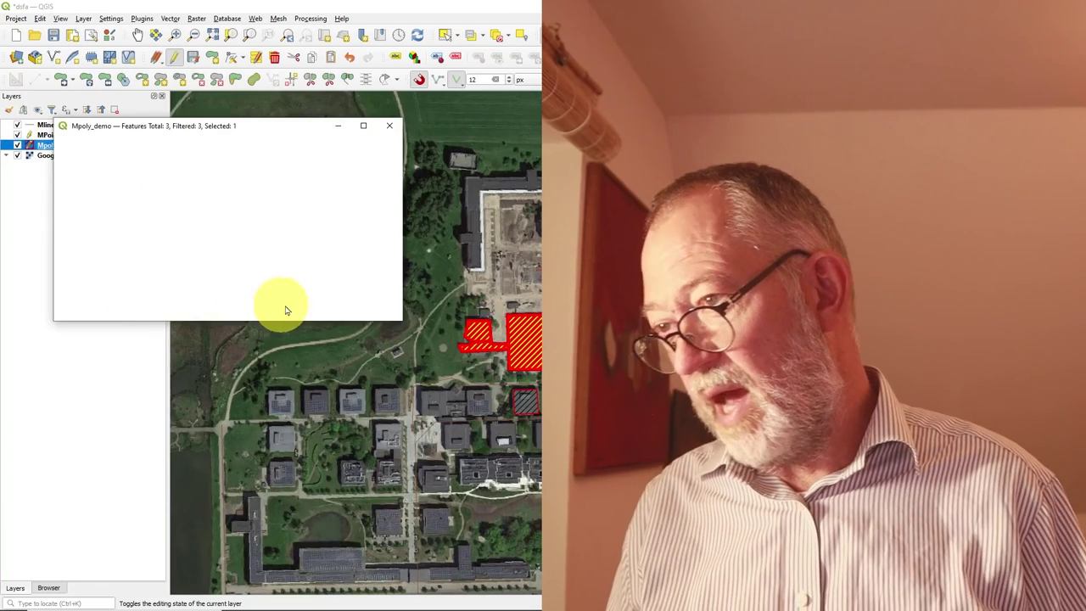
left_click(389, 126)
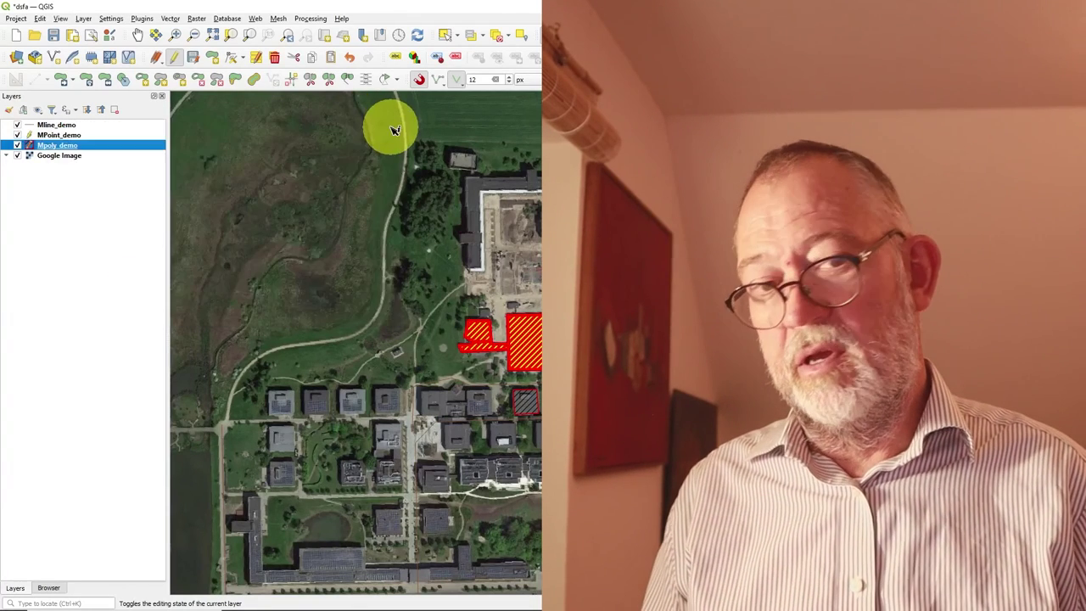
key("alt+Tab")
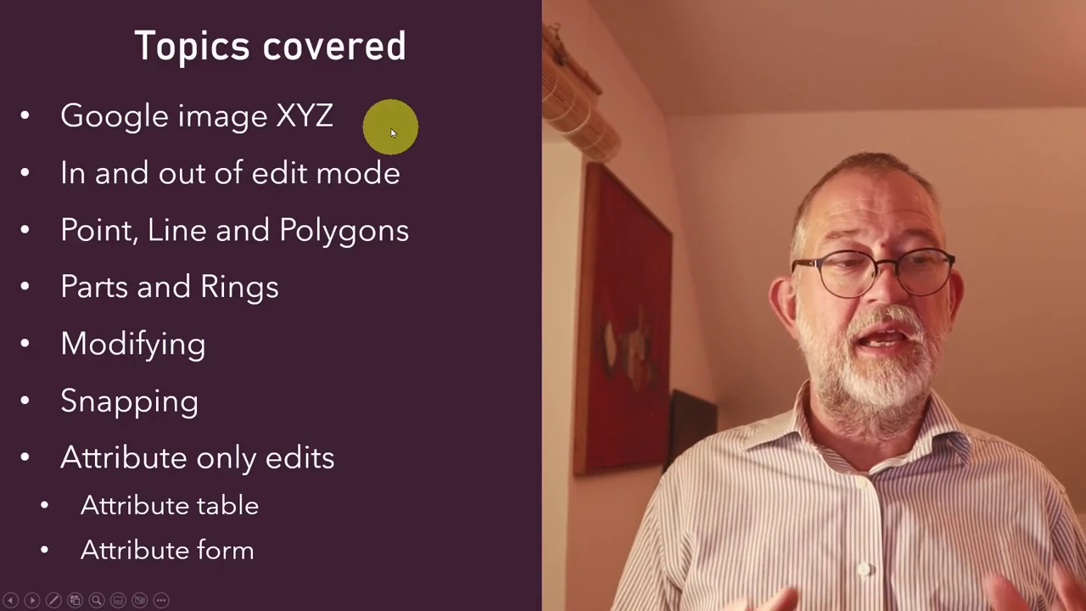